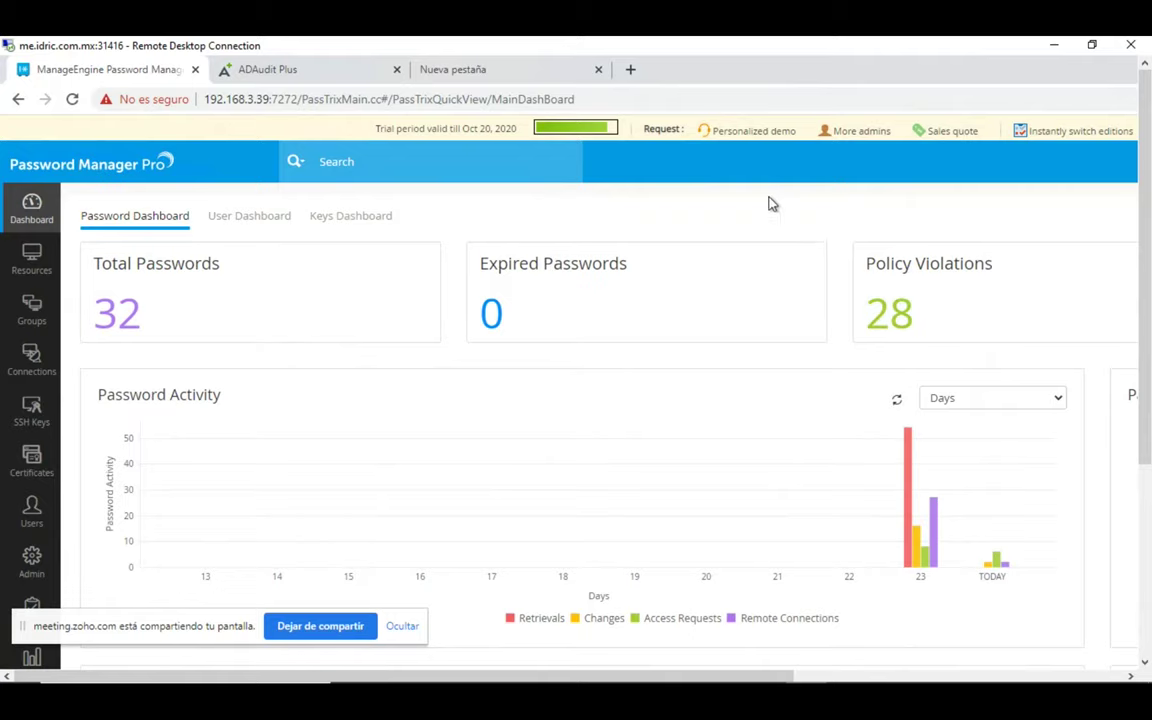
Step: Zoom the Password Dashboard page out several levels and move the screen-sharing notice away from the lower dashboard content
key(ctrl+minus)
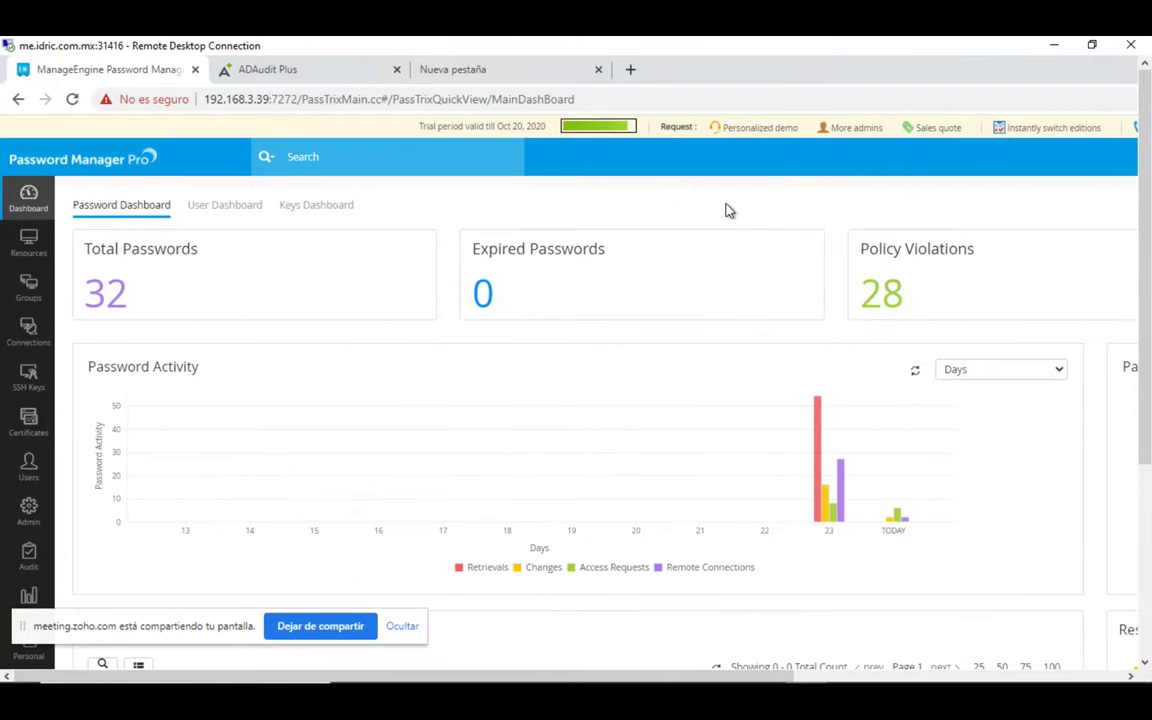
key(ctrl+minus)
key(ctrl+minus)
key(ctrl+minus)
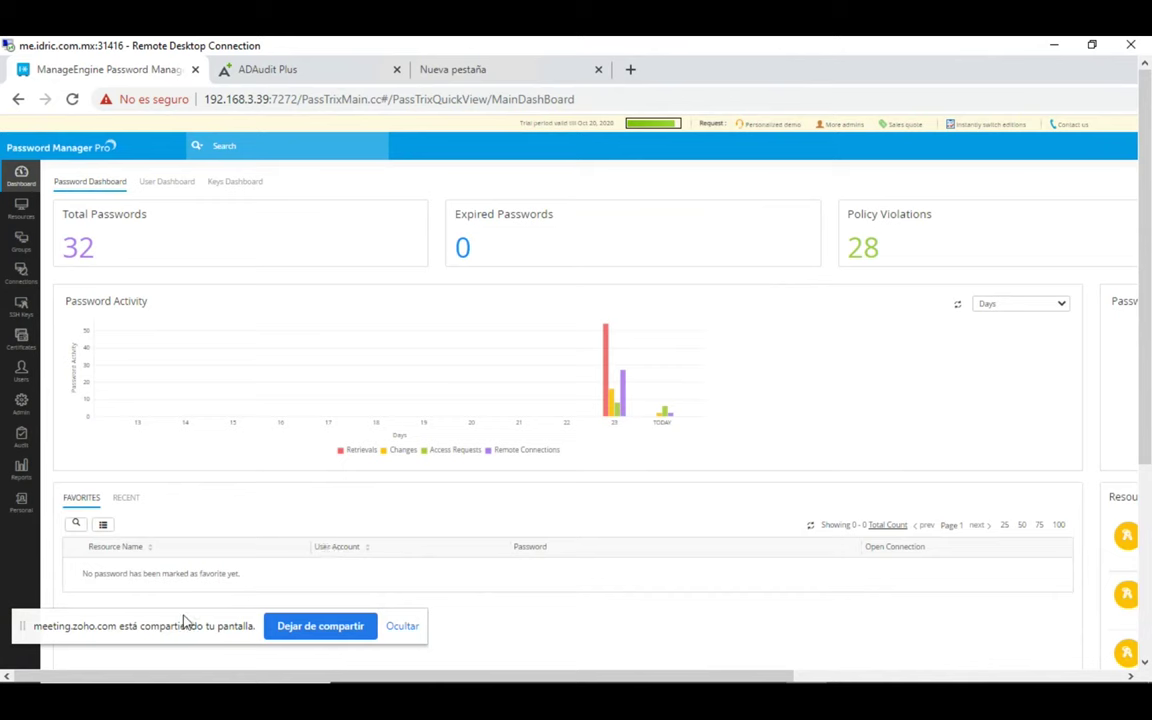
drag(170, 635, 742, 143)
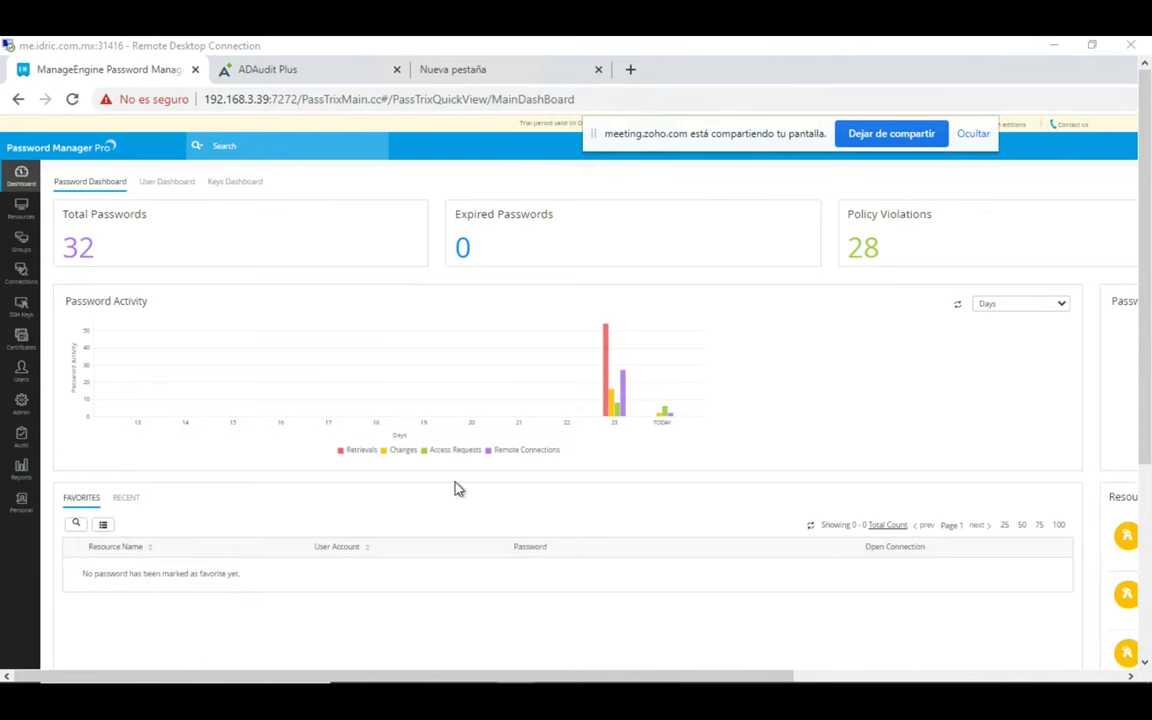
click(22, 178)
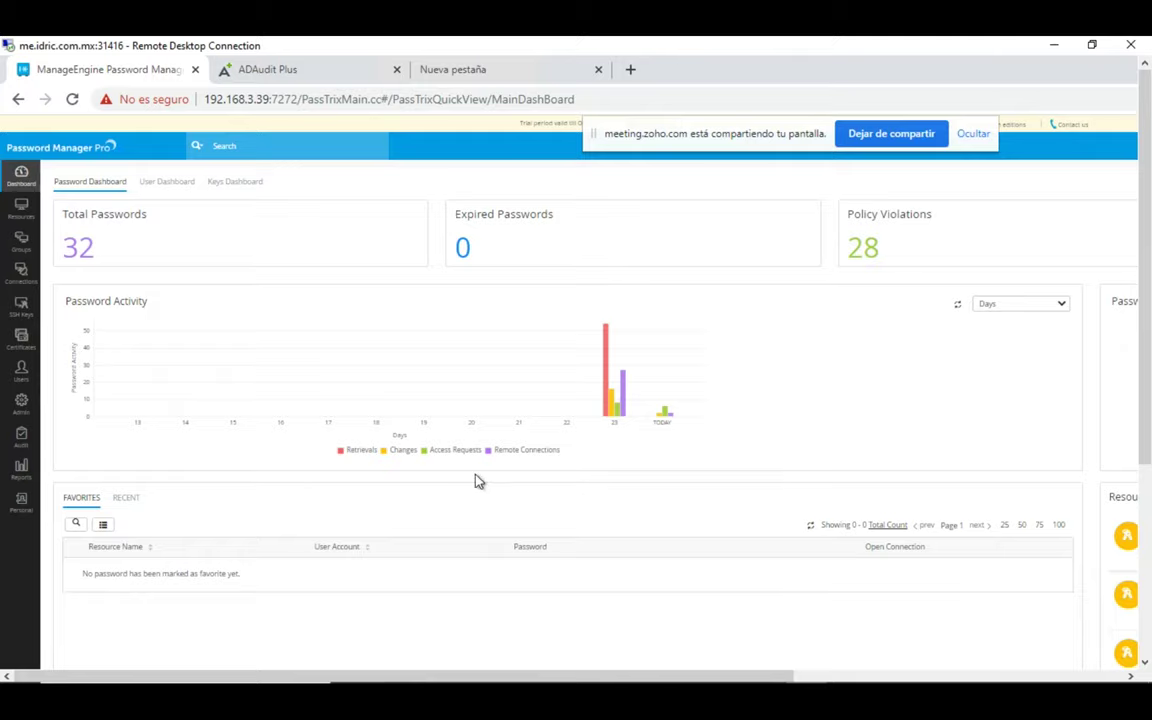
drag(751, 663, 561, 607)
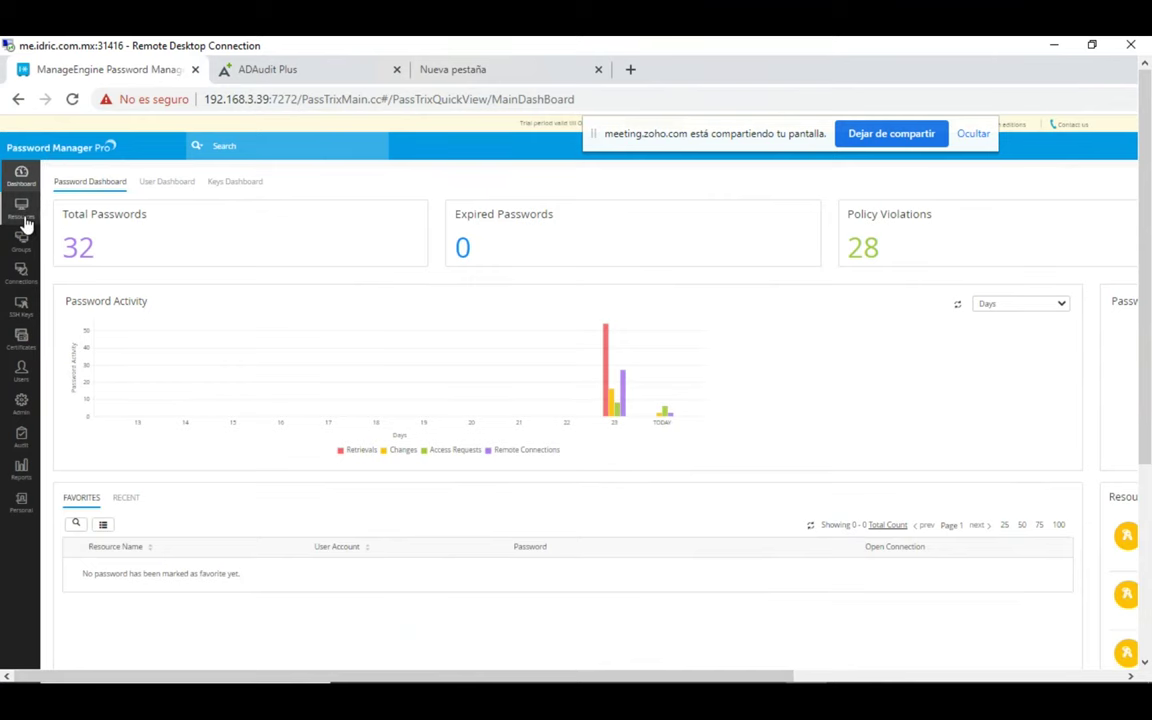
Step: Open the managed resources, check the account list in the Passwords view, and return to the Resources view
click(25, 222)
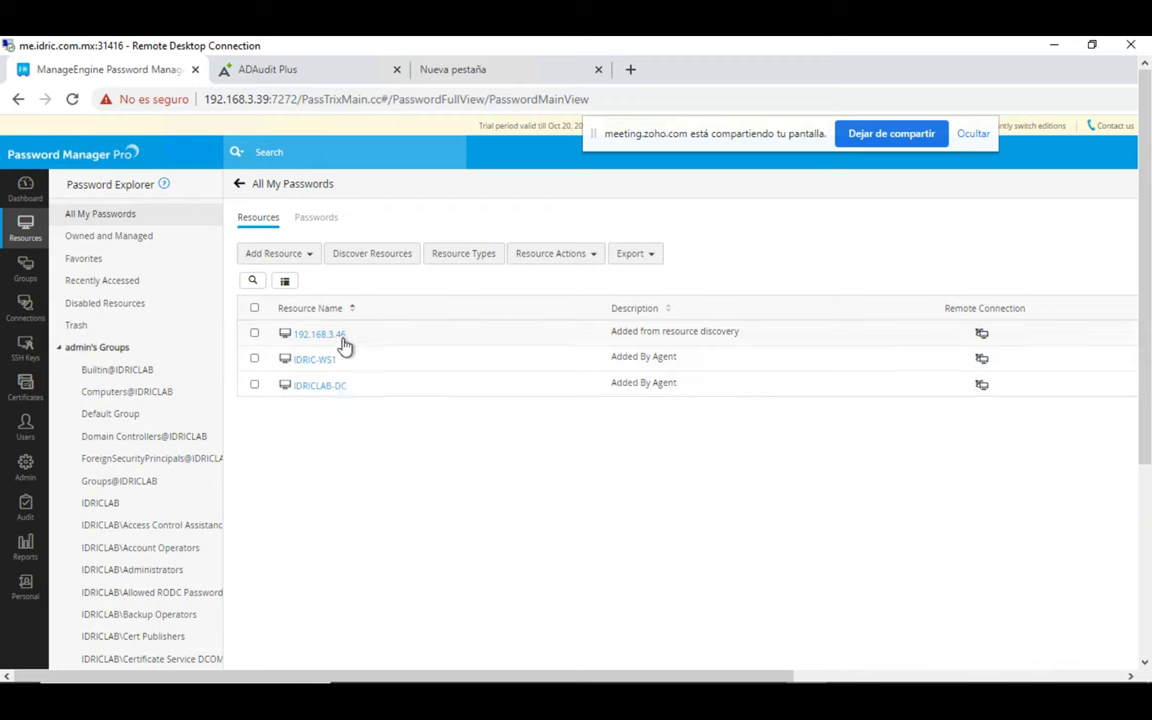
click(314, 220)
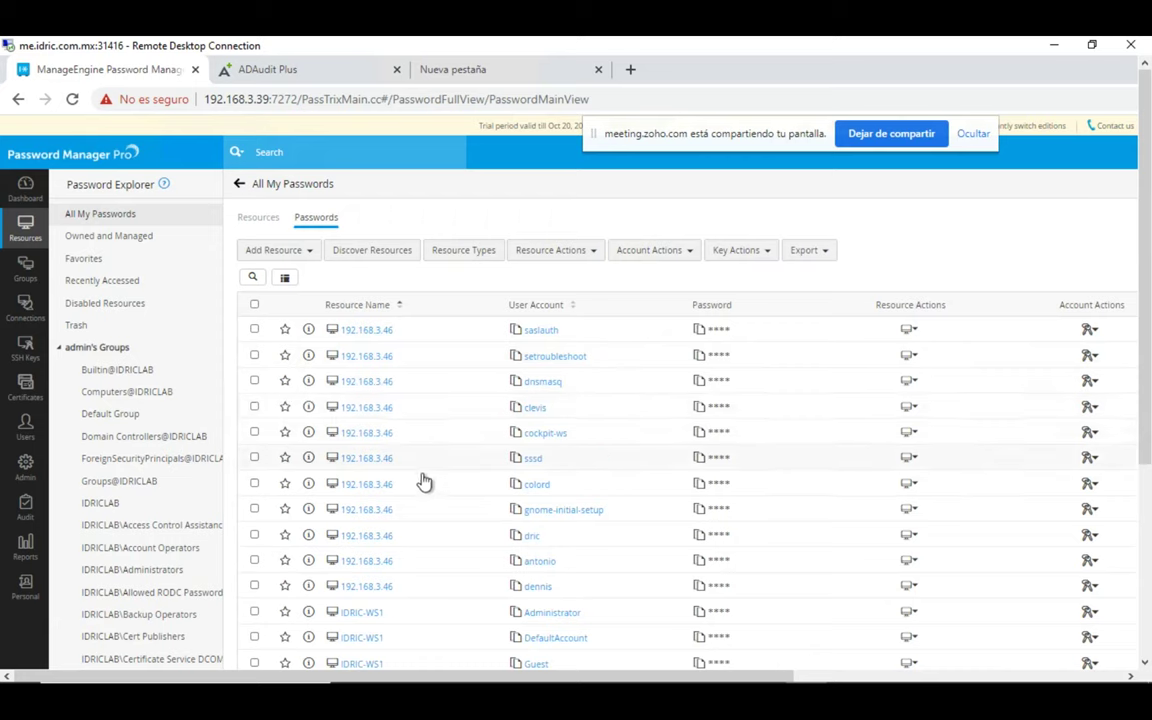
click(258, 217)
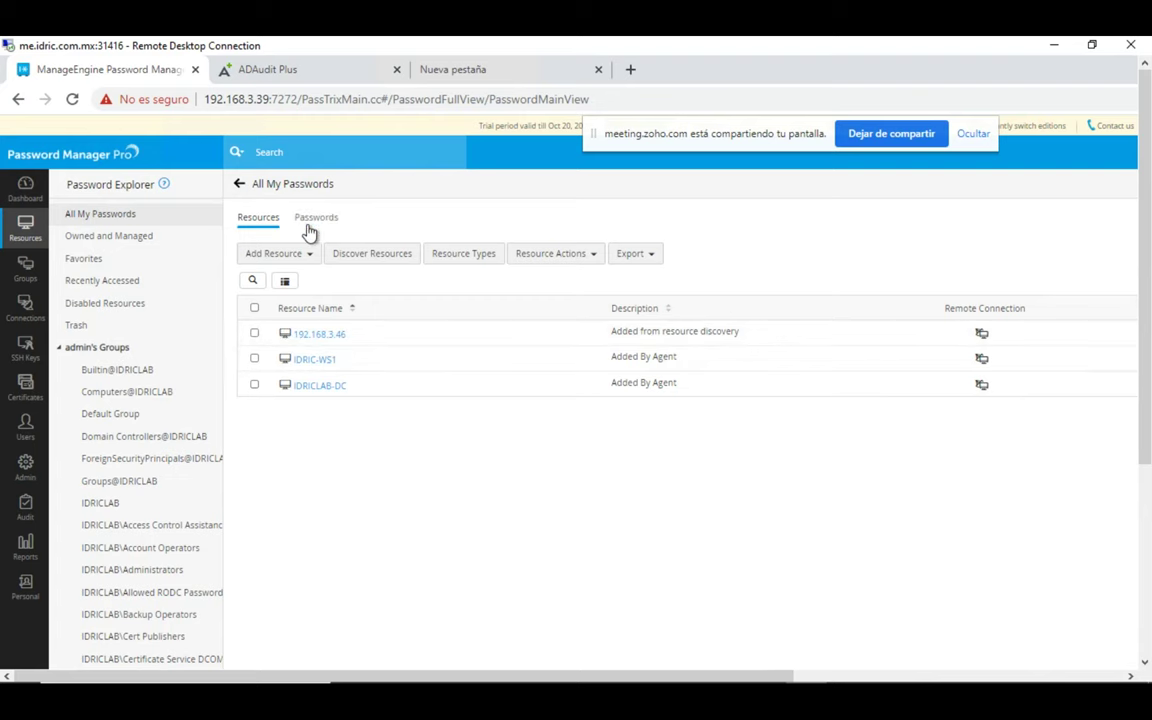
Step: Open the account details of resource 192.168.3.46 and review its full list of user accounts
click(316, 335)
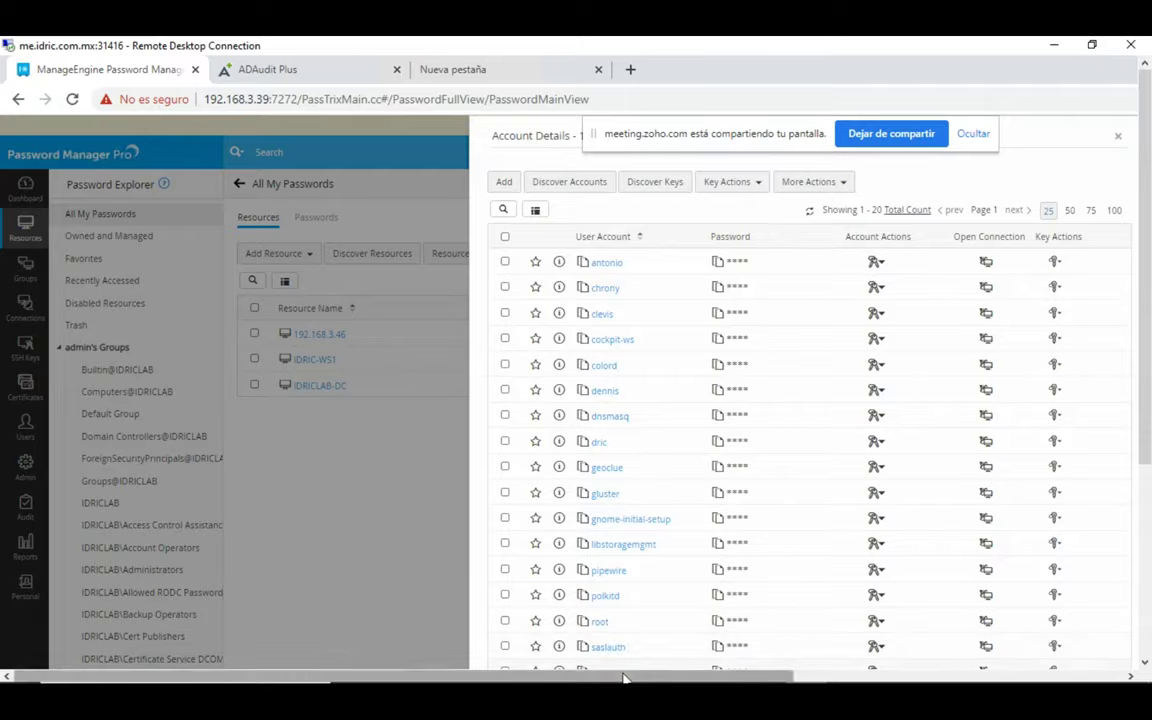
scroll(576, 400, right, 3)
scroll(877, 329, right, 2)
drag(718, 123, 807, 60)
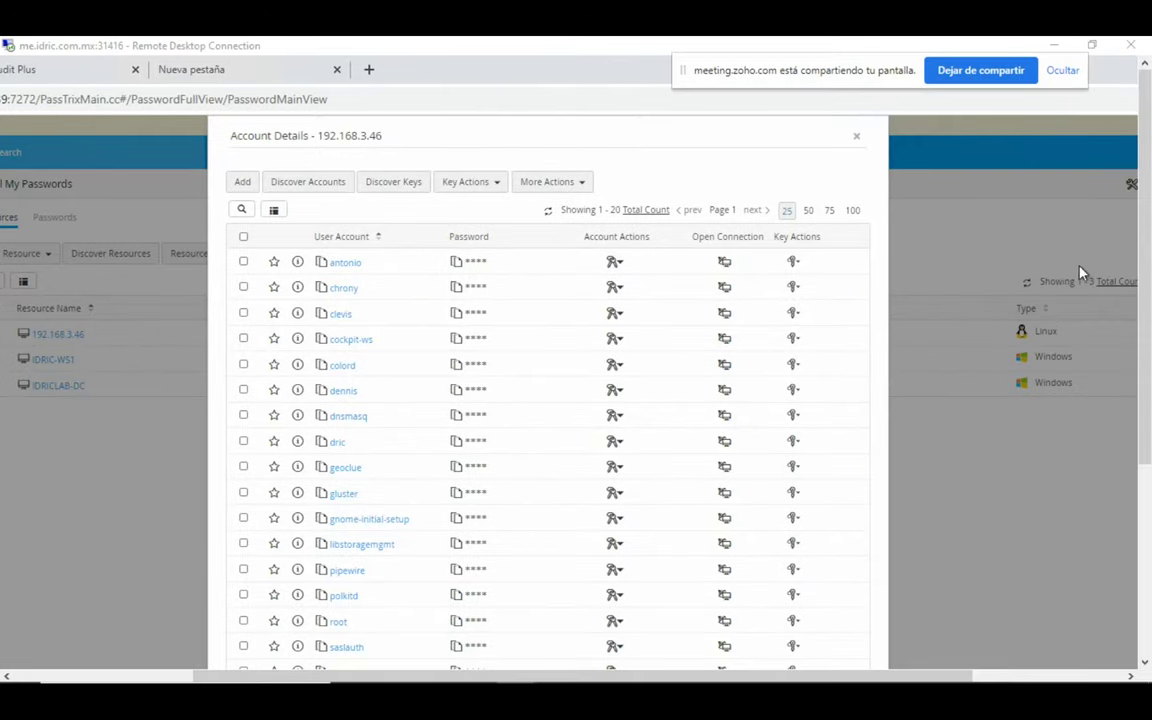
scroll(1127, 270, down, 3)
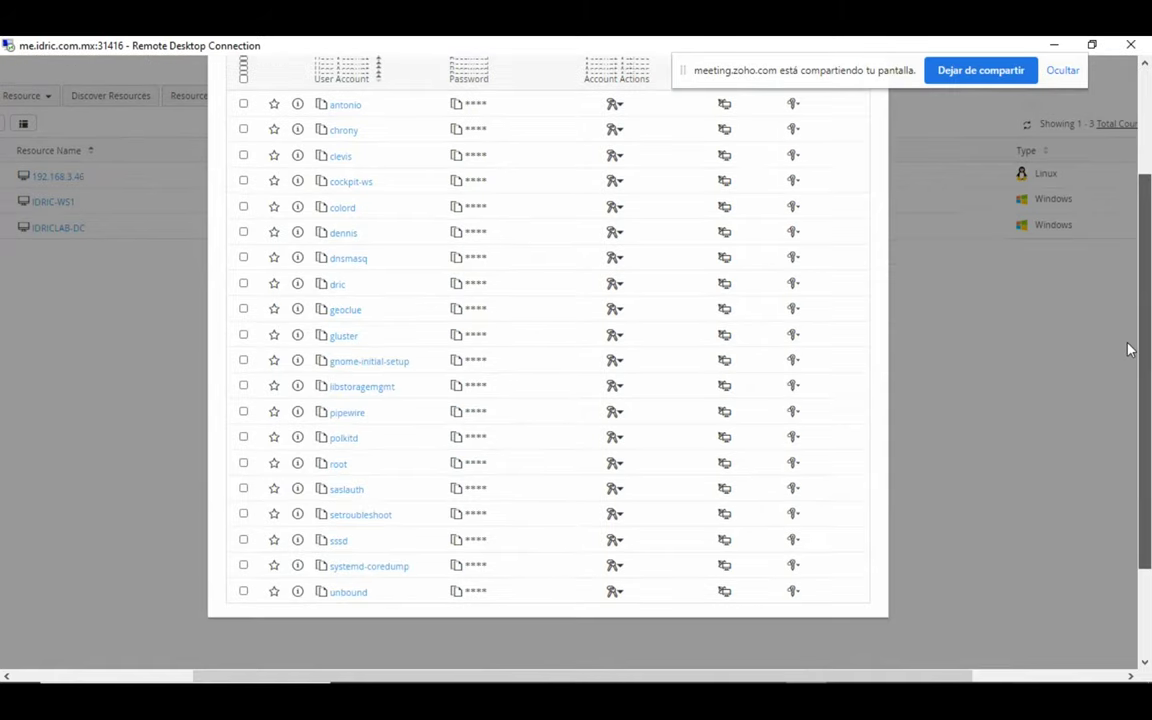
scroll(1127, 296, up, 1)
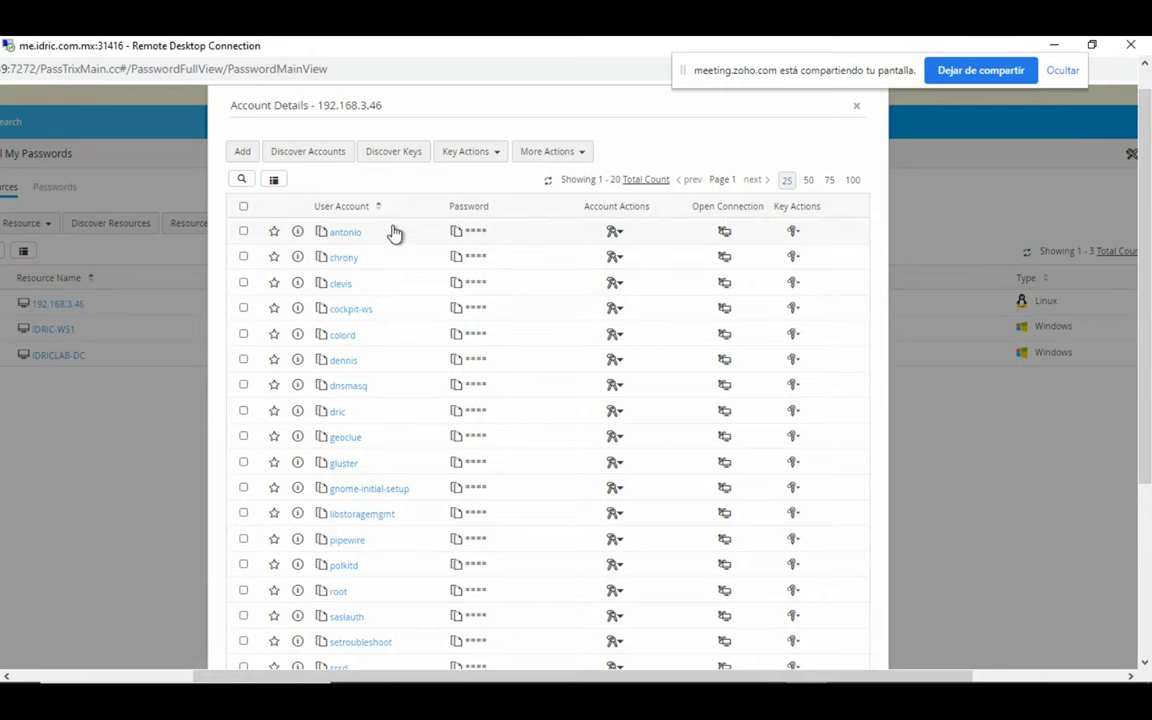
scroll(1149, 408, down, 5)
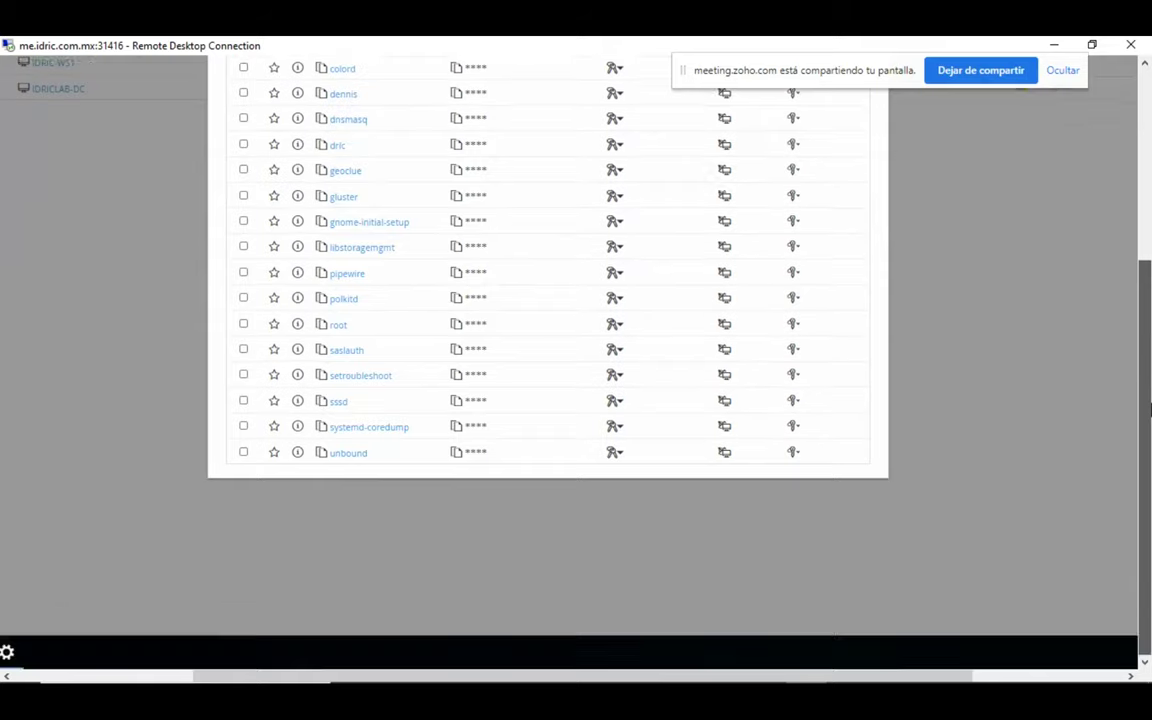
scroll(1149, 408, up, 5)
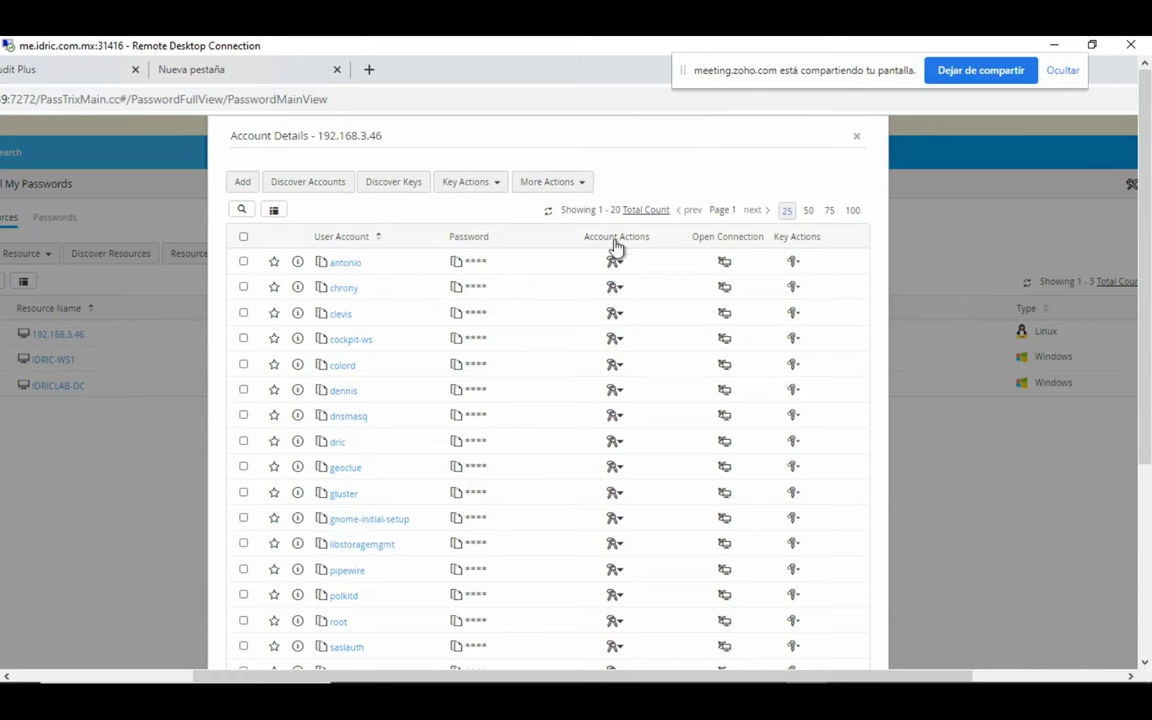
Step: Check the remote connection types offered for the first account of 192.168.3.46, and dismiss the choices
mouse_move(700, 243)
mouse_down()
mouse_move(738, 240)
mouse_move(717, 252)
mouse_up()
click(725, 264)
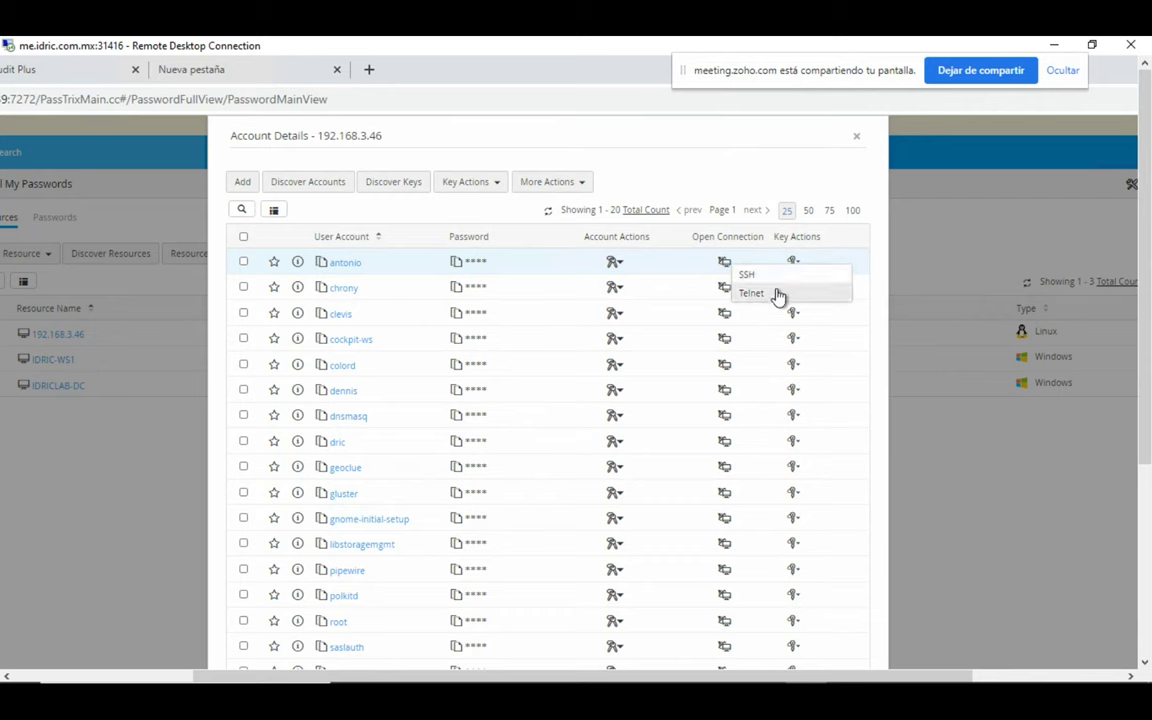
click(678, 175)
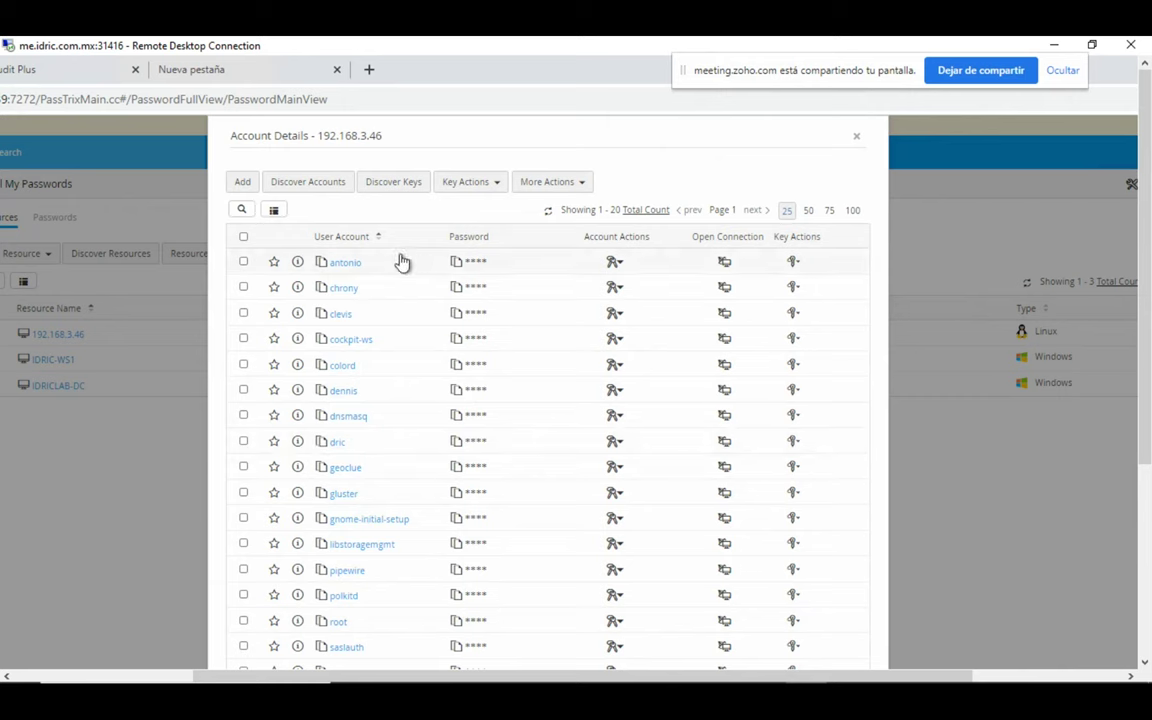
Step: Launch an SSH session to 192.168.3.46 with the first listed account and bring its terminal prompt into view
click(724, 264)
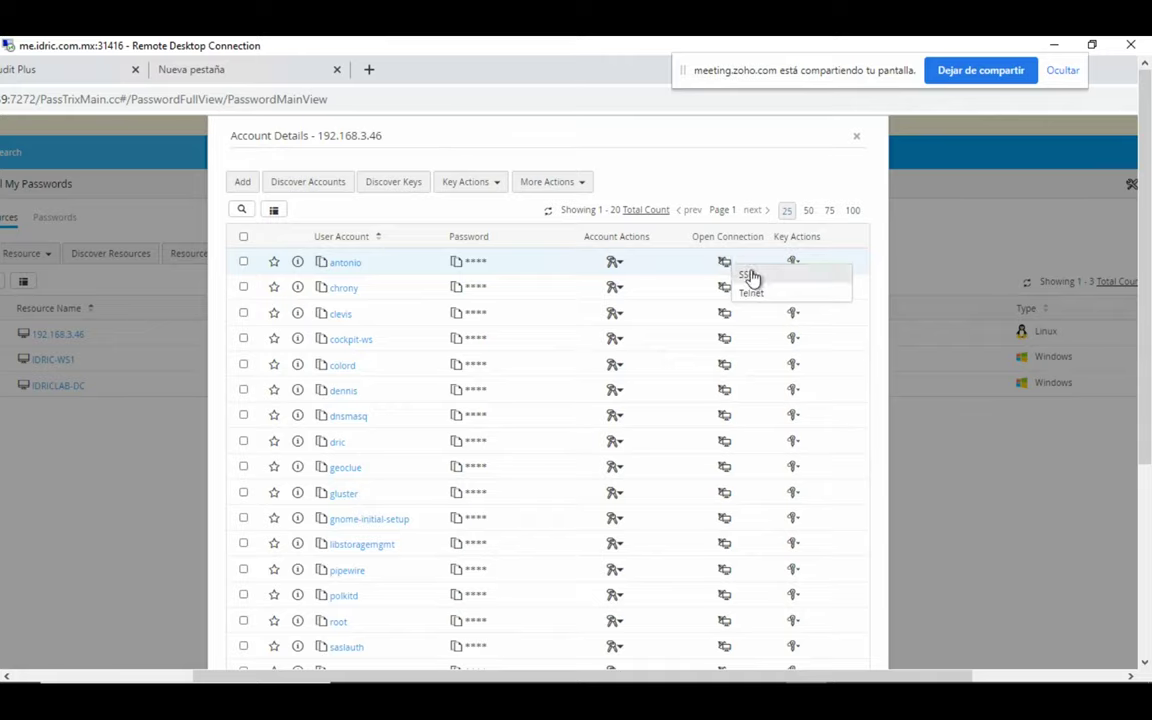
click(748, 276)
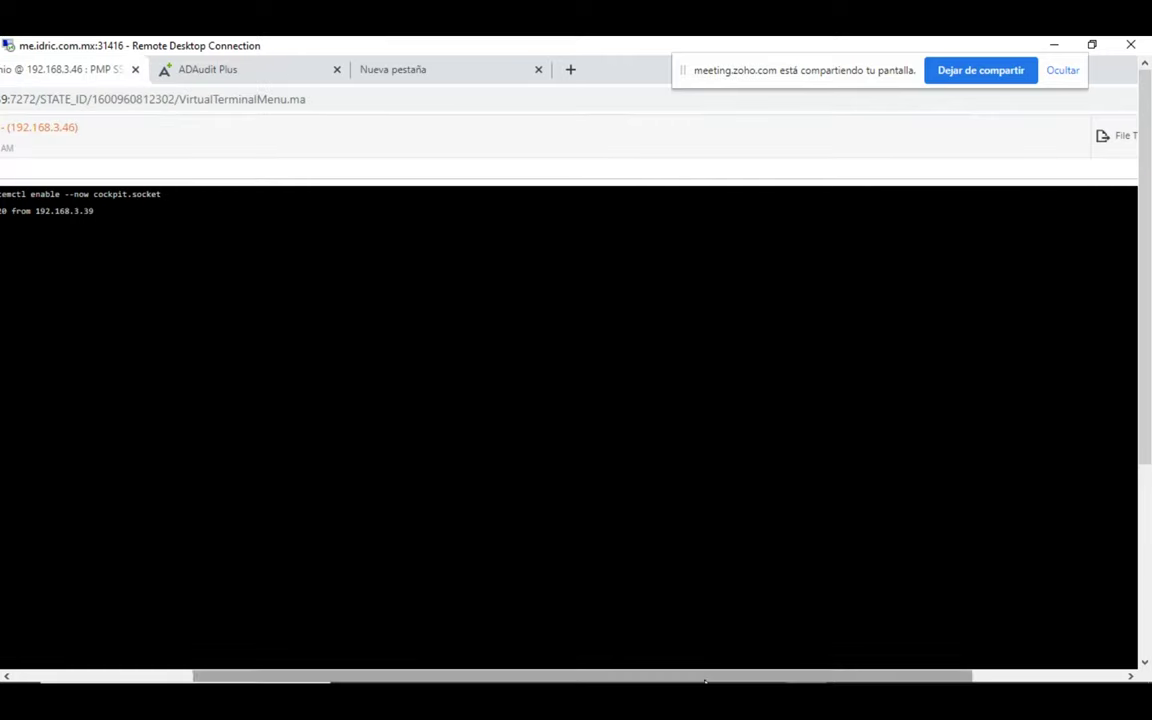
drag(705, 681, 489, 661)
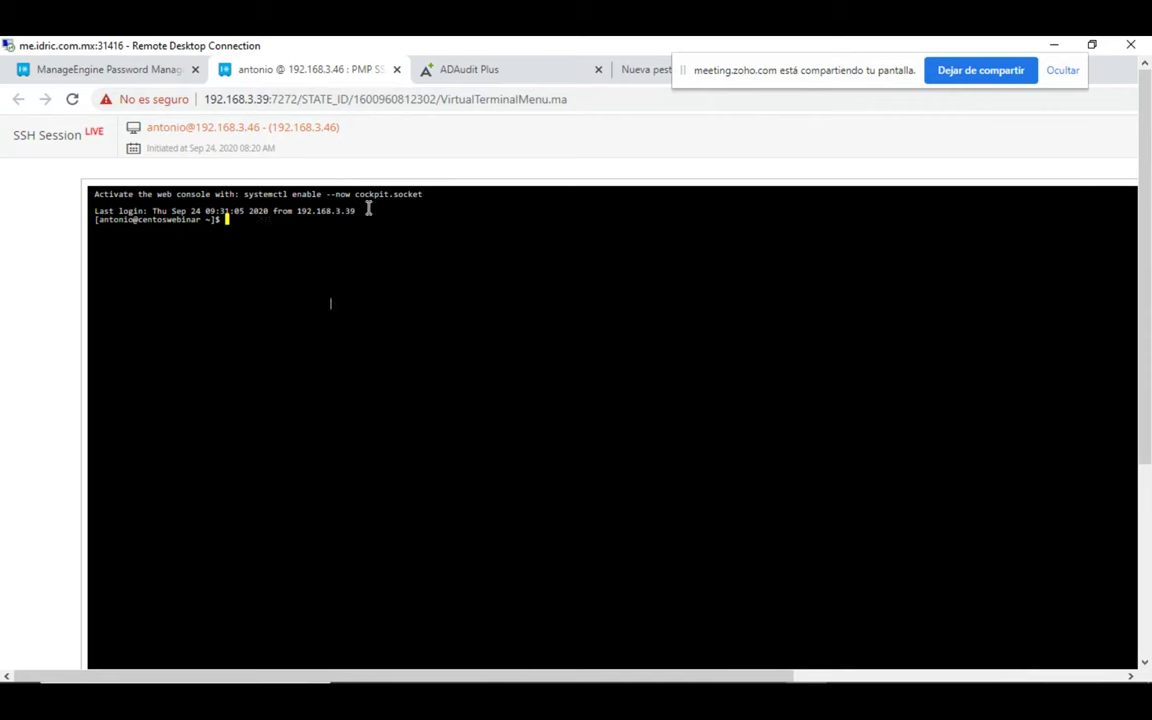
Step: List the home directory with ls and display the contents of the test file with cat test
text(ls)
key(Return)
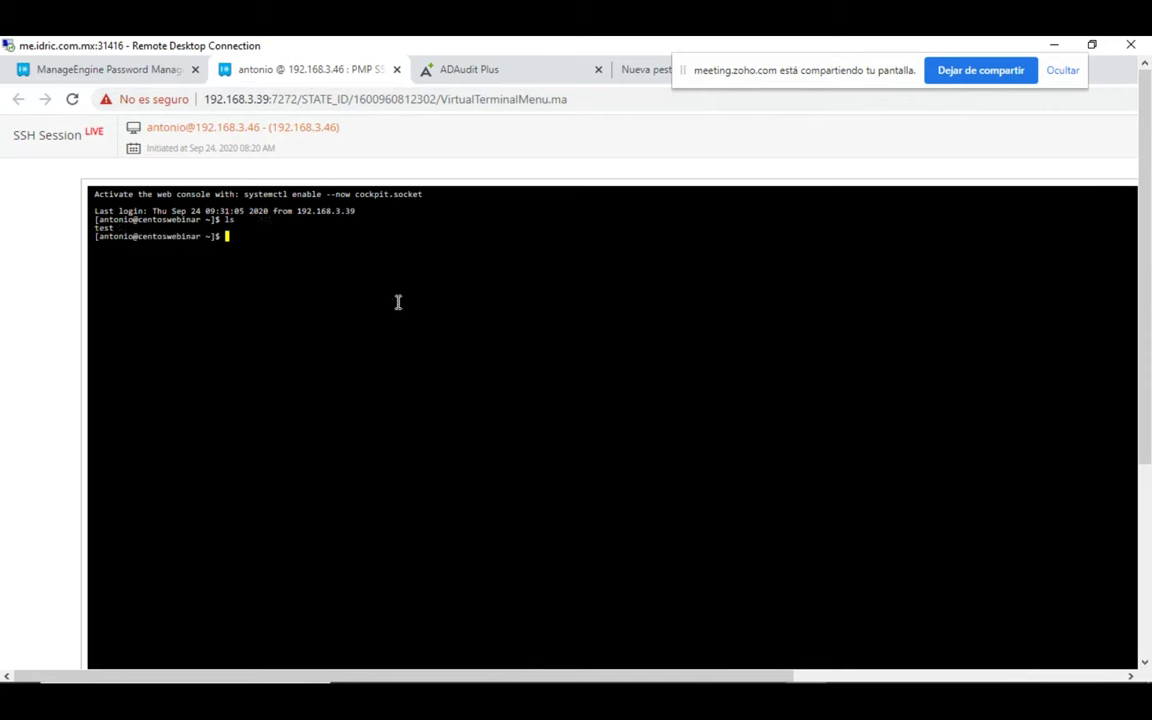
text(cat test)
key(Return)
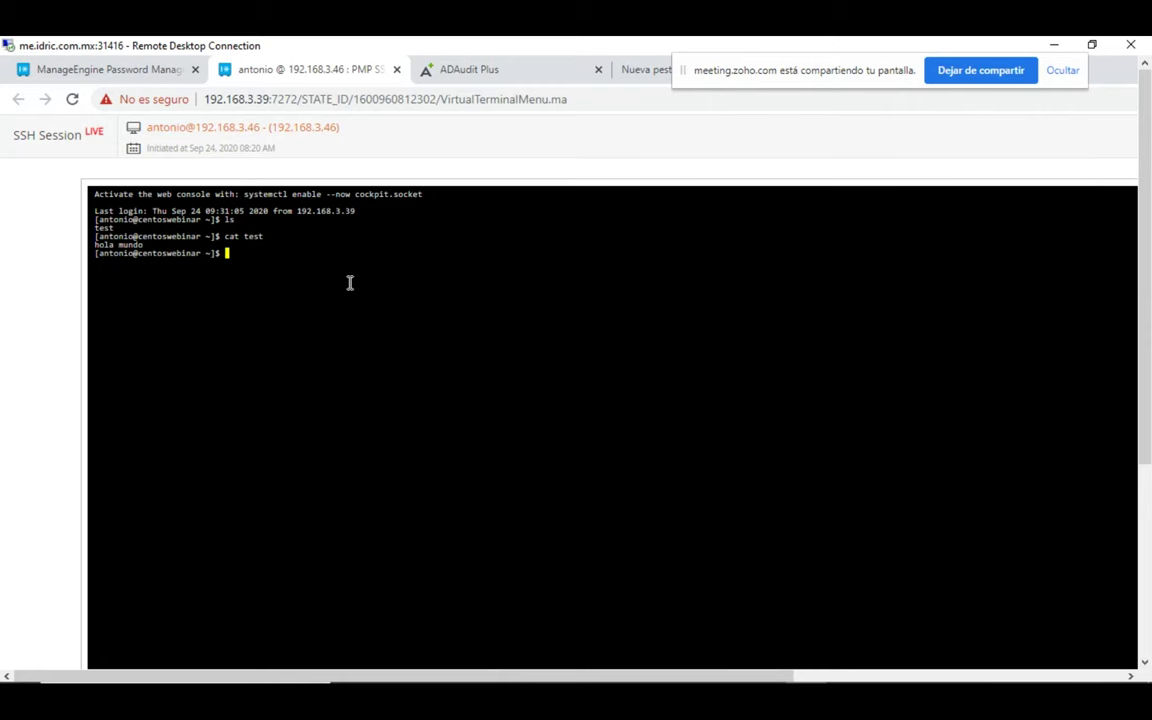
Step: Show the current directory with pwd and the network interface configuration with ifconfig
text(pwd)
key(Return)
text(ifconfig)
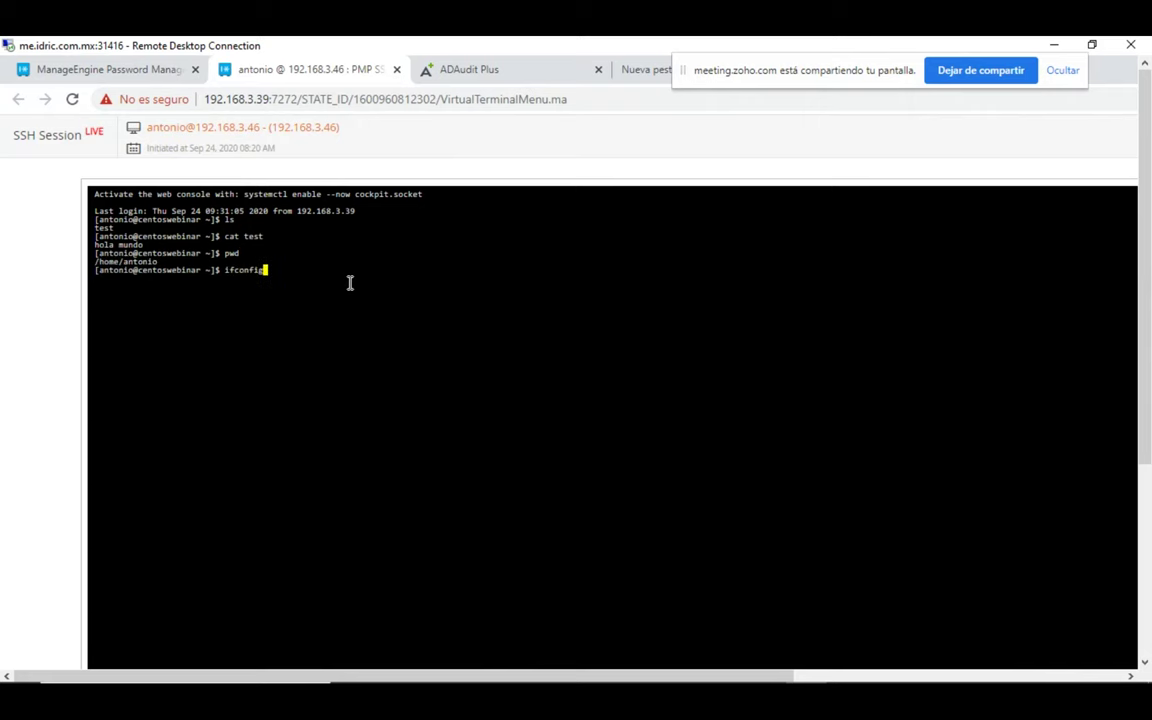
key(Return)
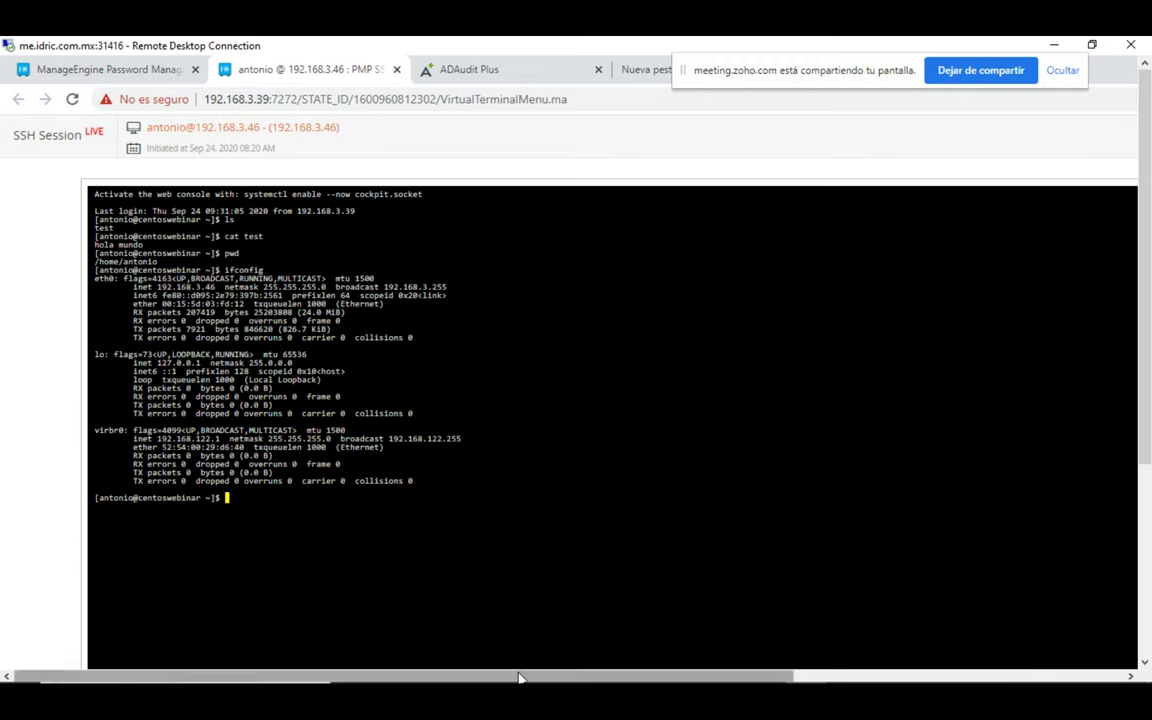
Step: Review the SSH session's file transfer, preview, chat and exit options, and try to open the session chat
drag(522, 676, 855, 679)
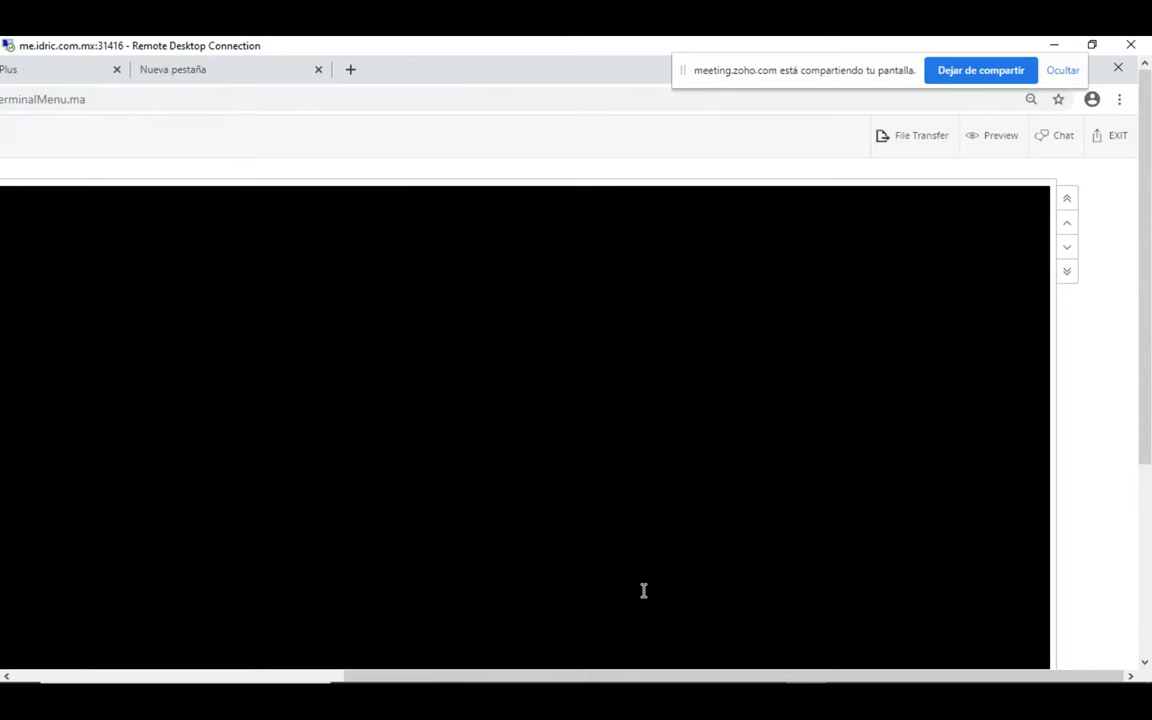
drag(638, 674, 322, 678)
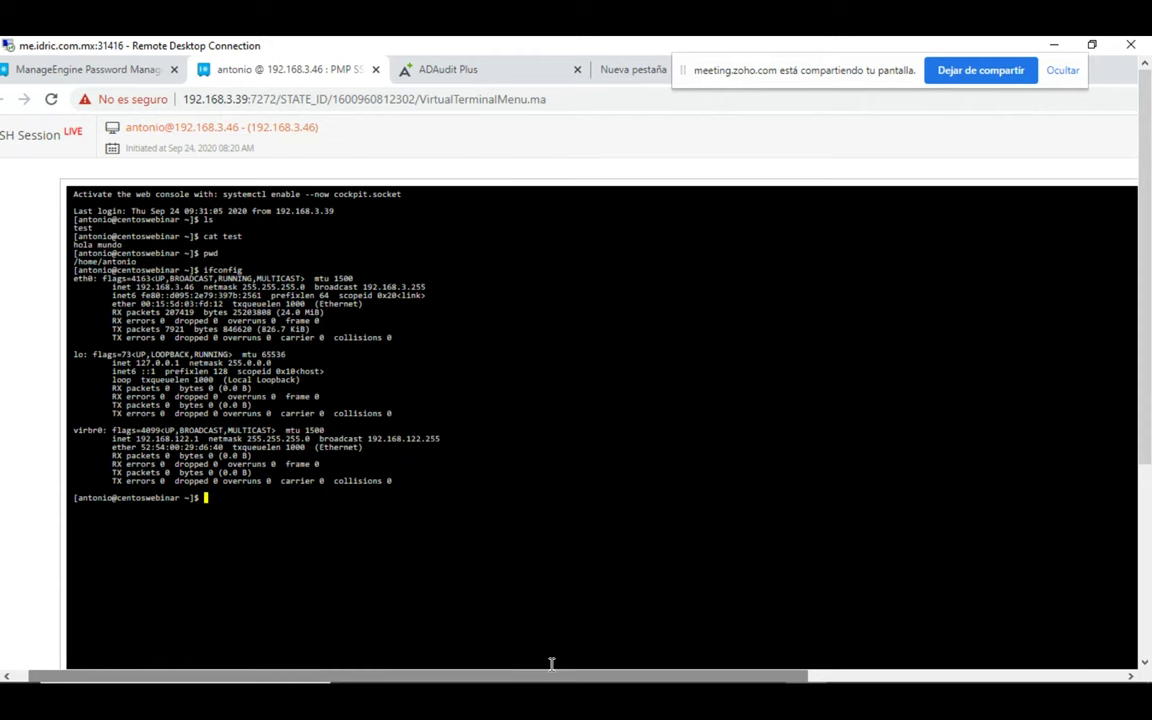
drag(556, 679, 828, 678)
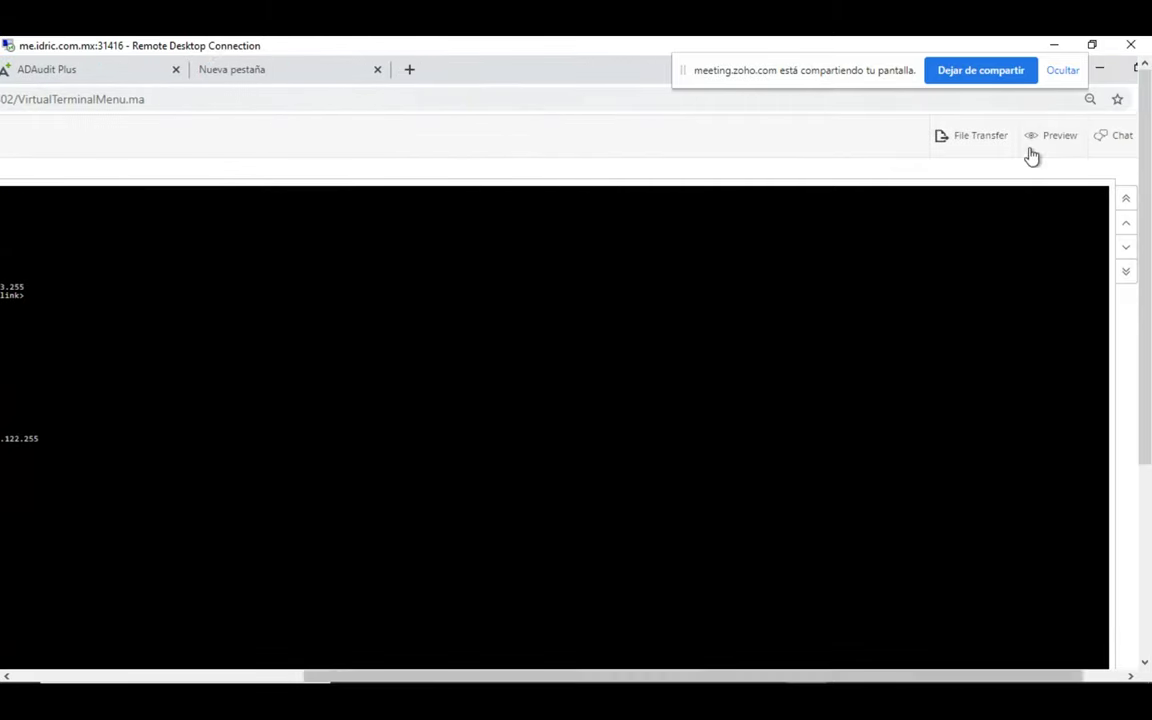
click(1116, 142)
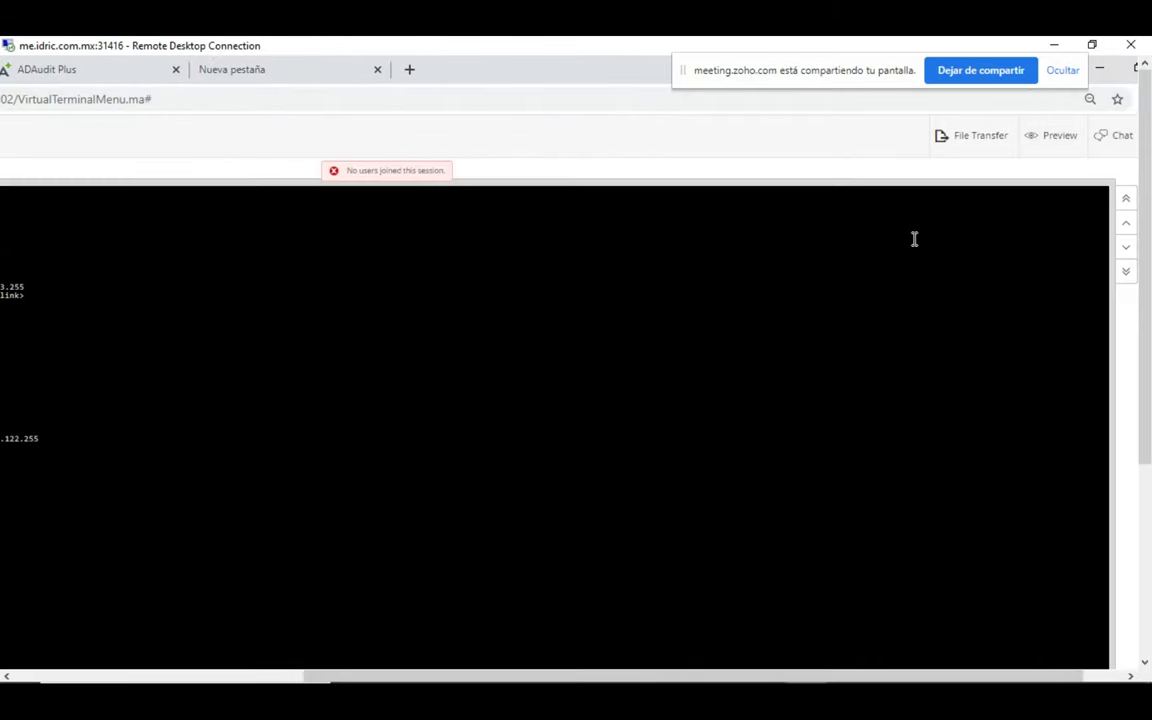
drag(342, 174, 361, 172)
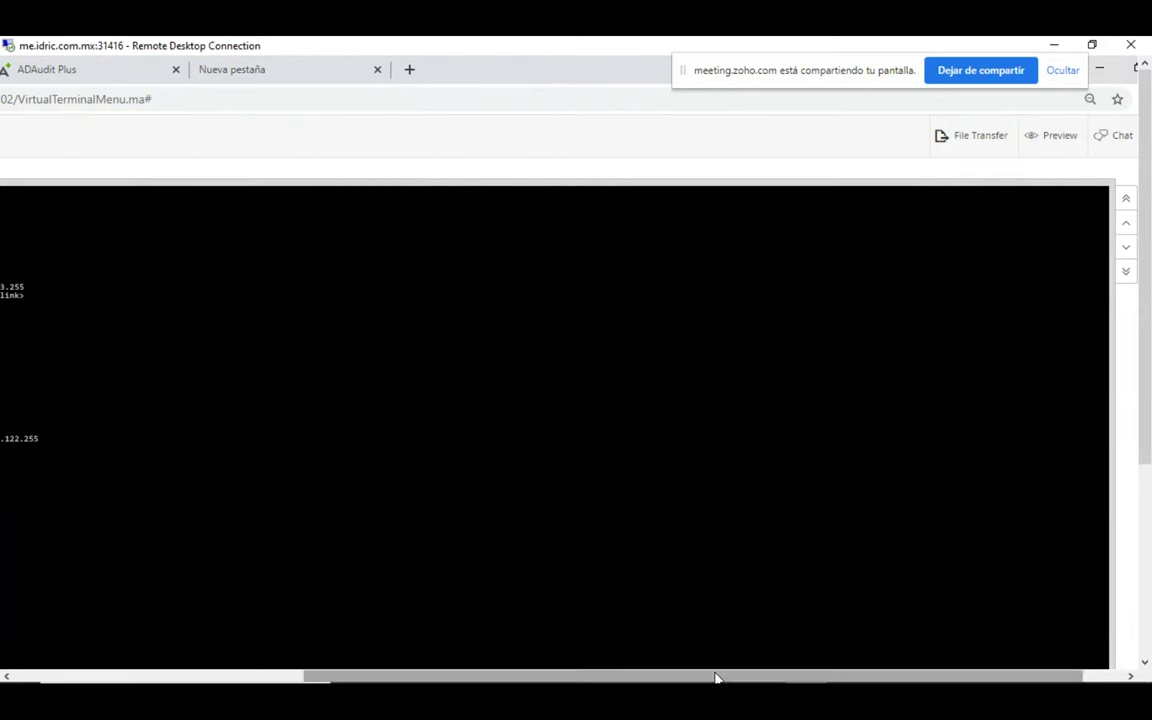
drag(717, 676, 465, 653)
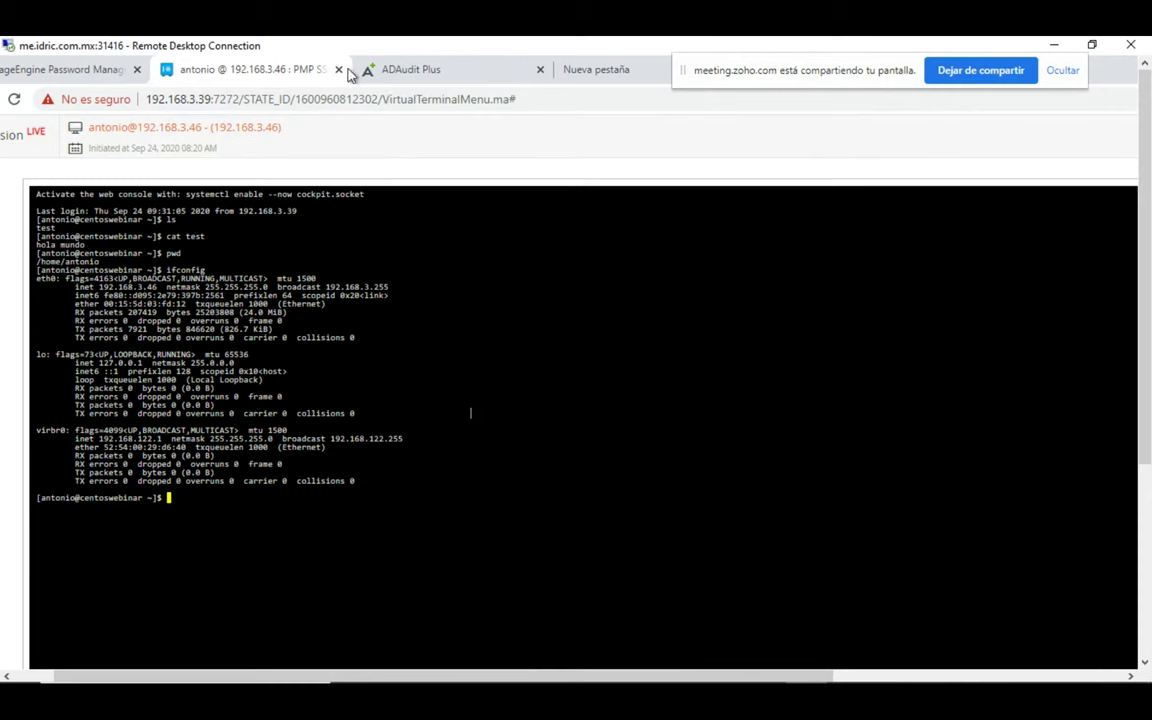
Step: Exit the live SSH session to 192.168.3.46
drag(746, 677, 1046, 676)
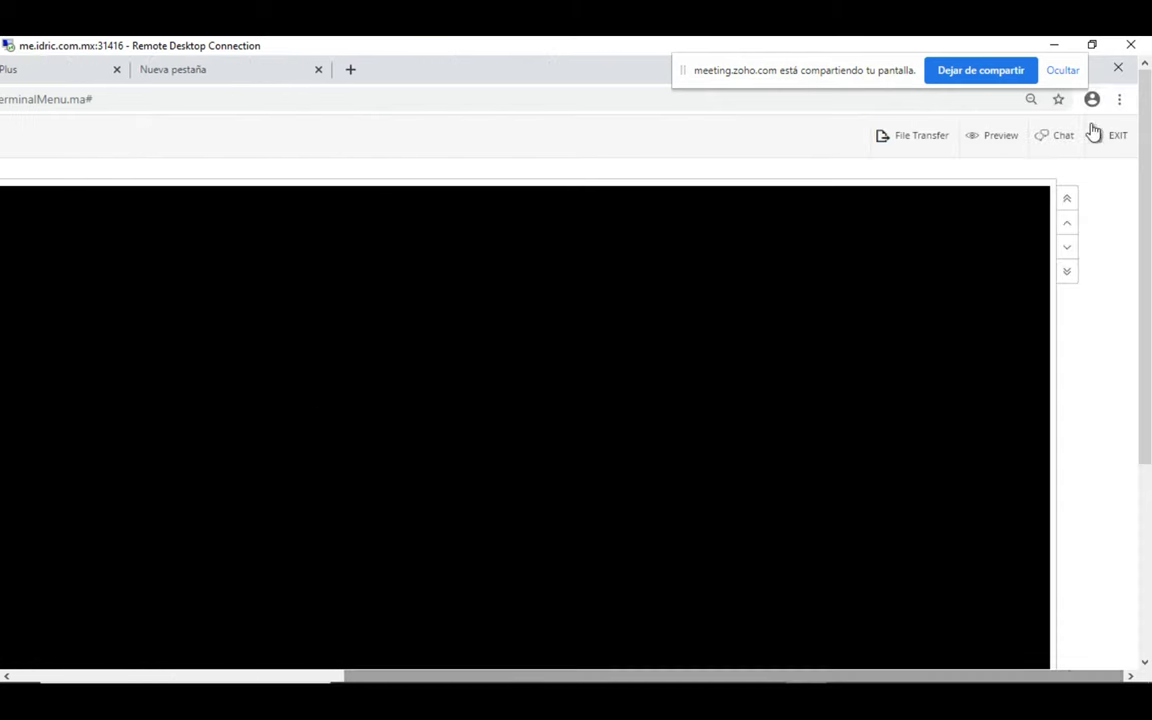
click(1111, 136)
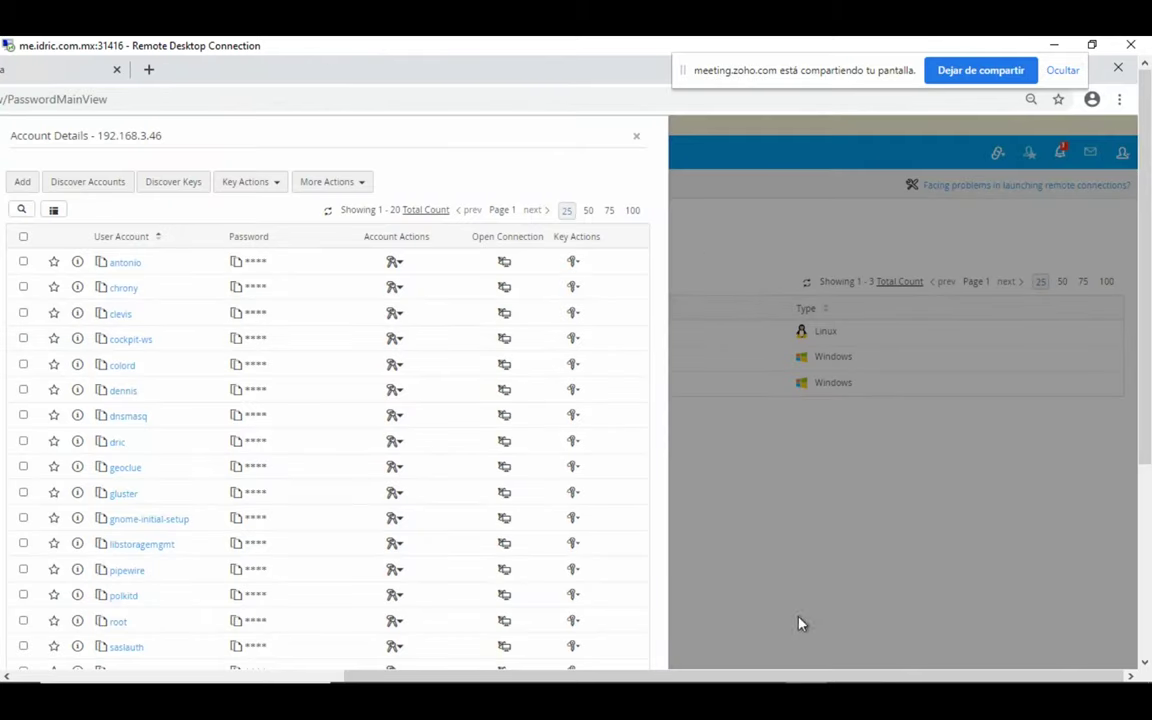
Step: Close the account details of 192.168.3.46 and open the Resource Audit records
drag(797, 674, 548, 648)
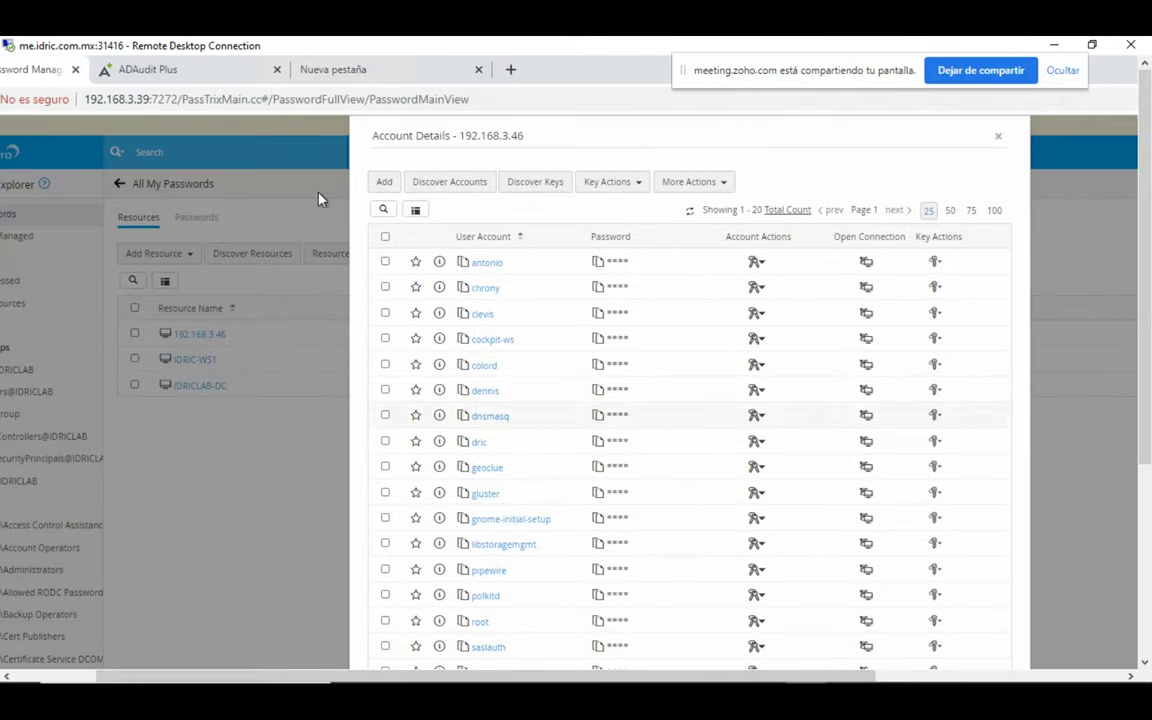
scroll(1075, 184, left, 3)
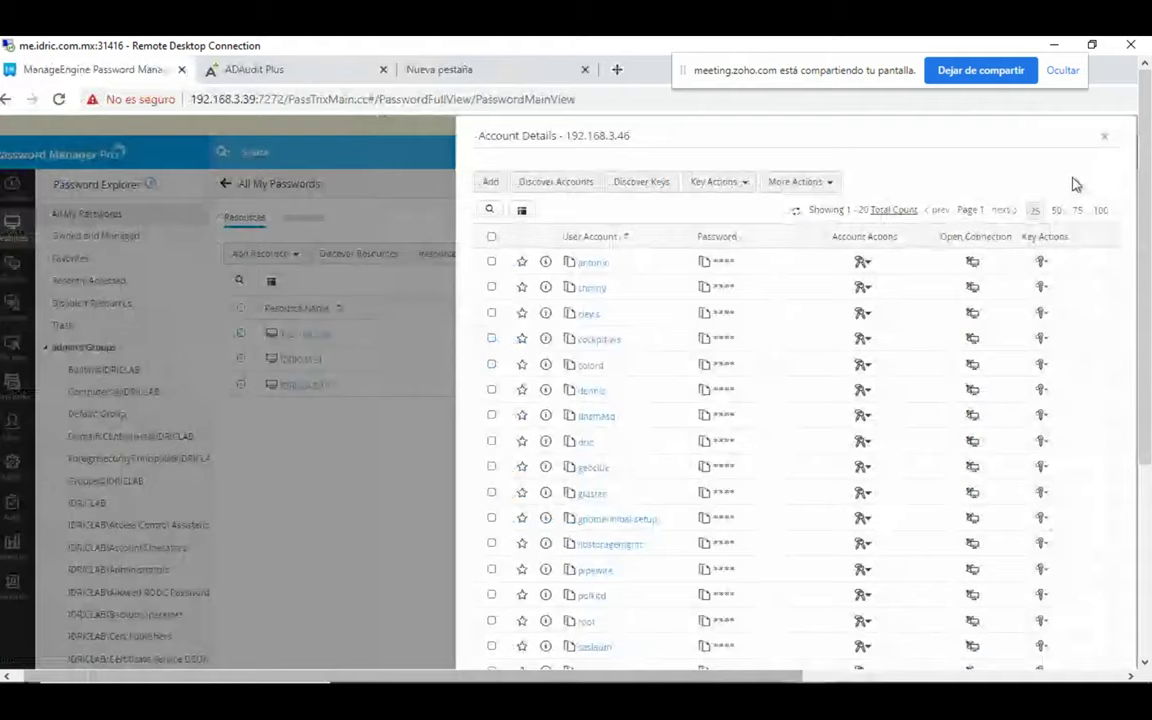
click(1105, 137)
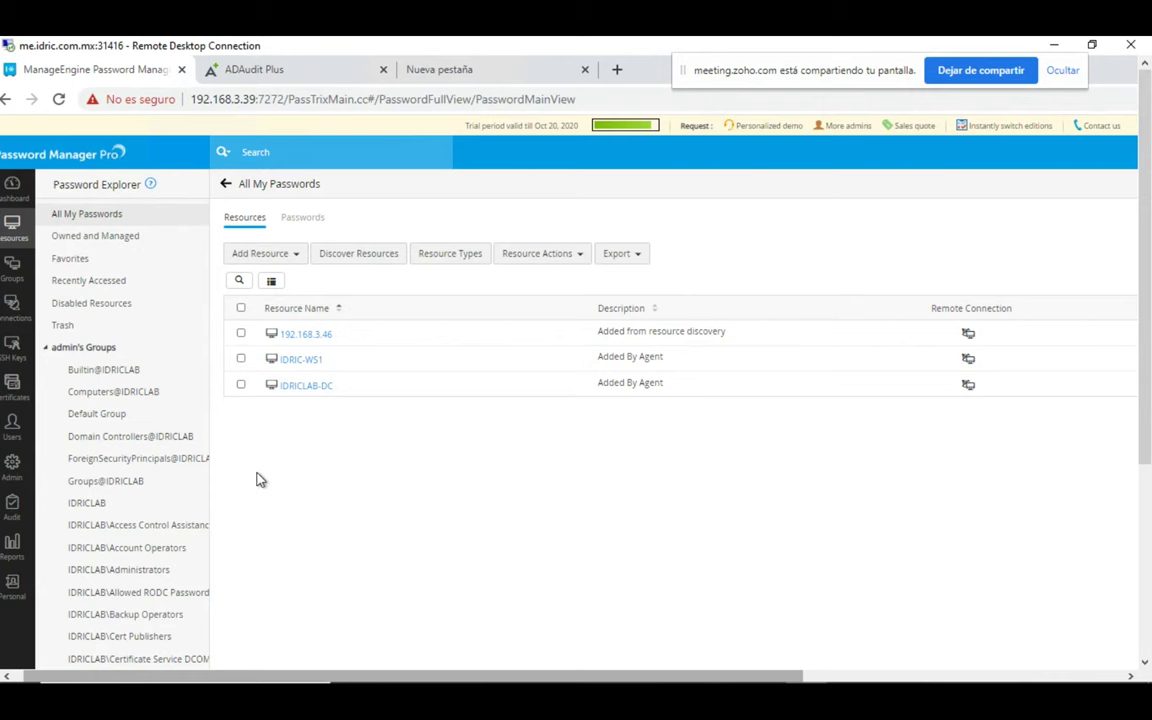
click(8, 516)
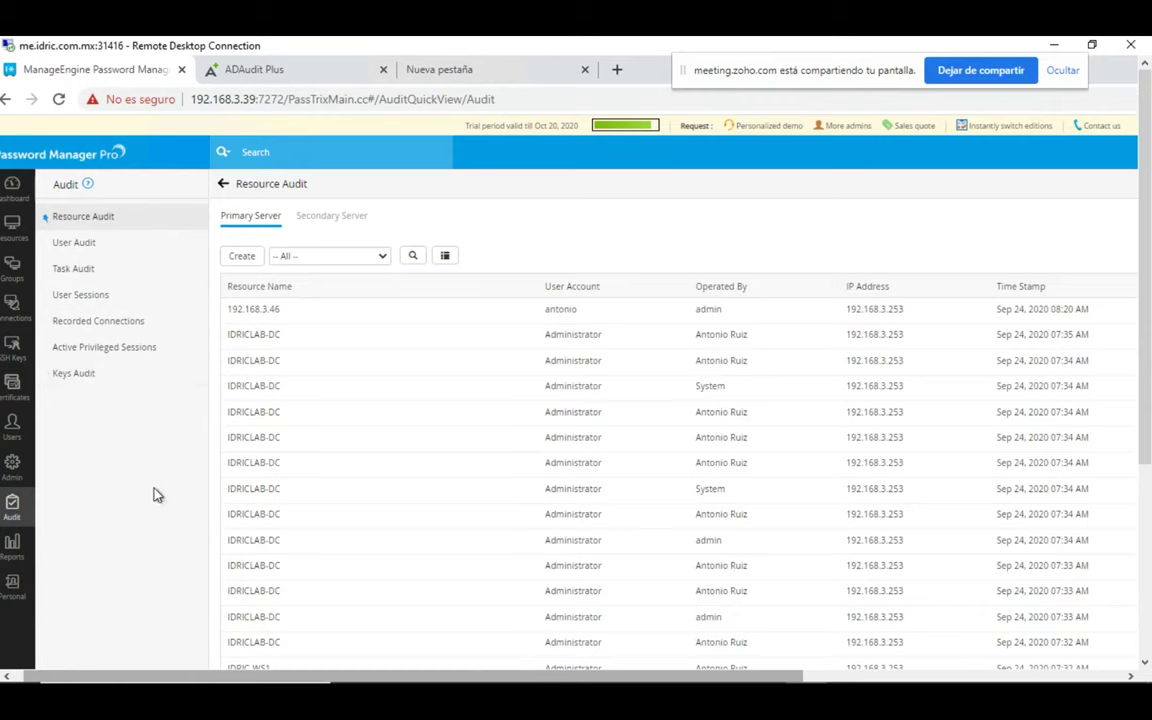
Step: Play back the latest recorded SSH session of 192.168.3.46 from the Recorded Connections audit, review its commands, and close the player
click(141, 321)
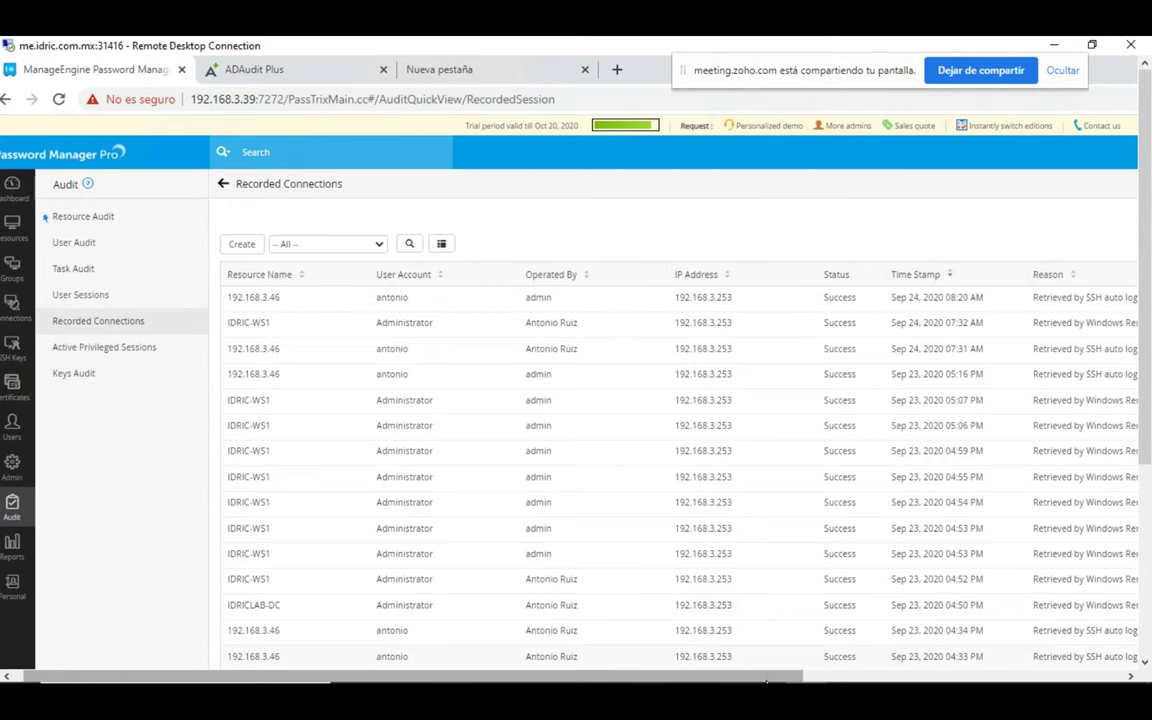
drag(768, 679, 980, 679)
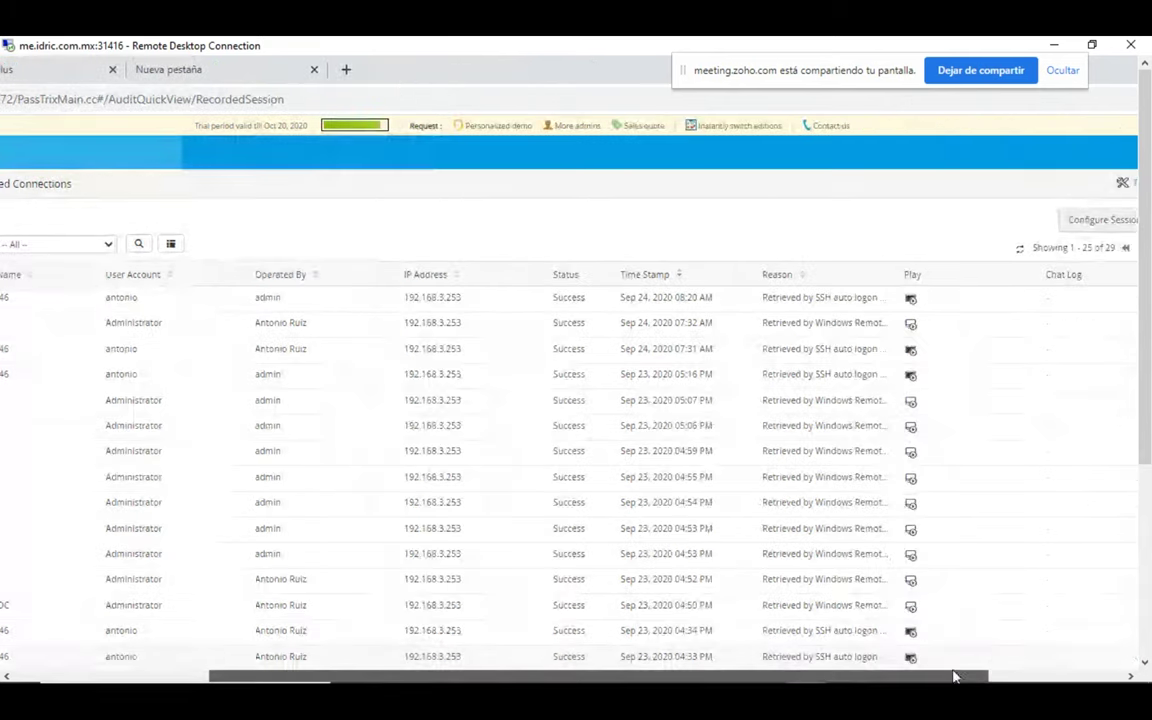
click(913, 302)
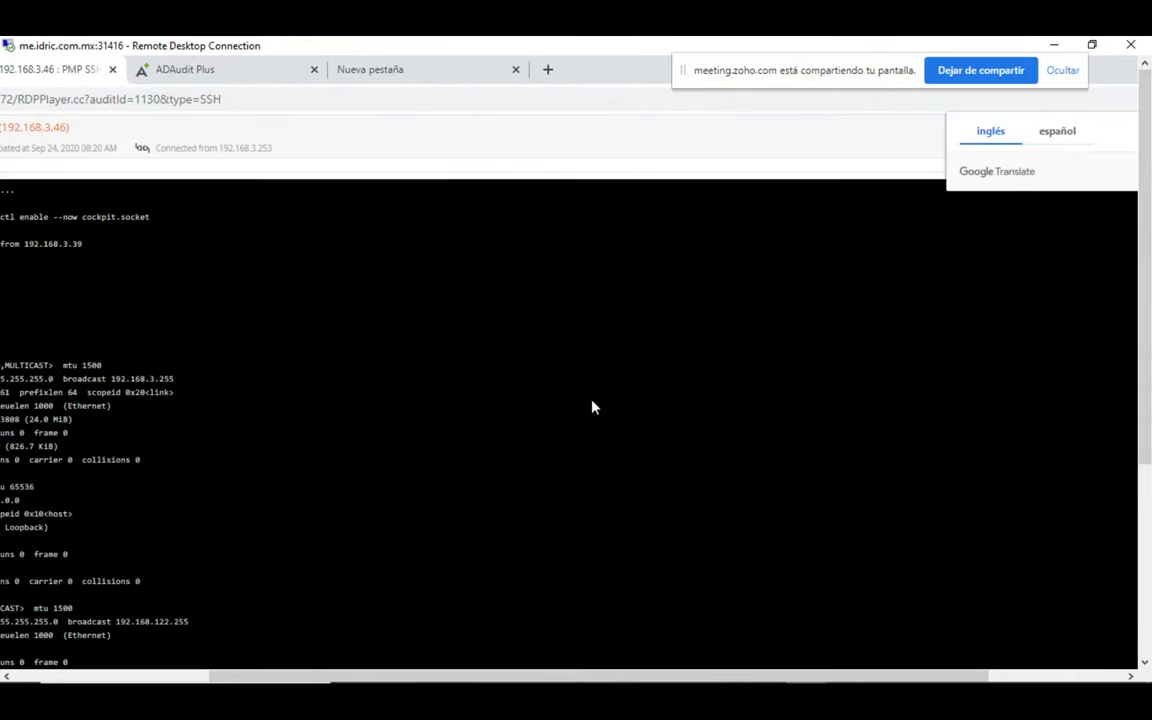
drag(656, 676, 444, 676)
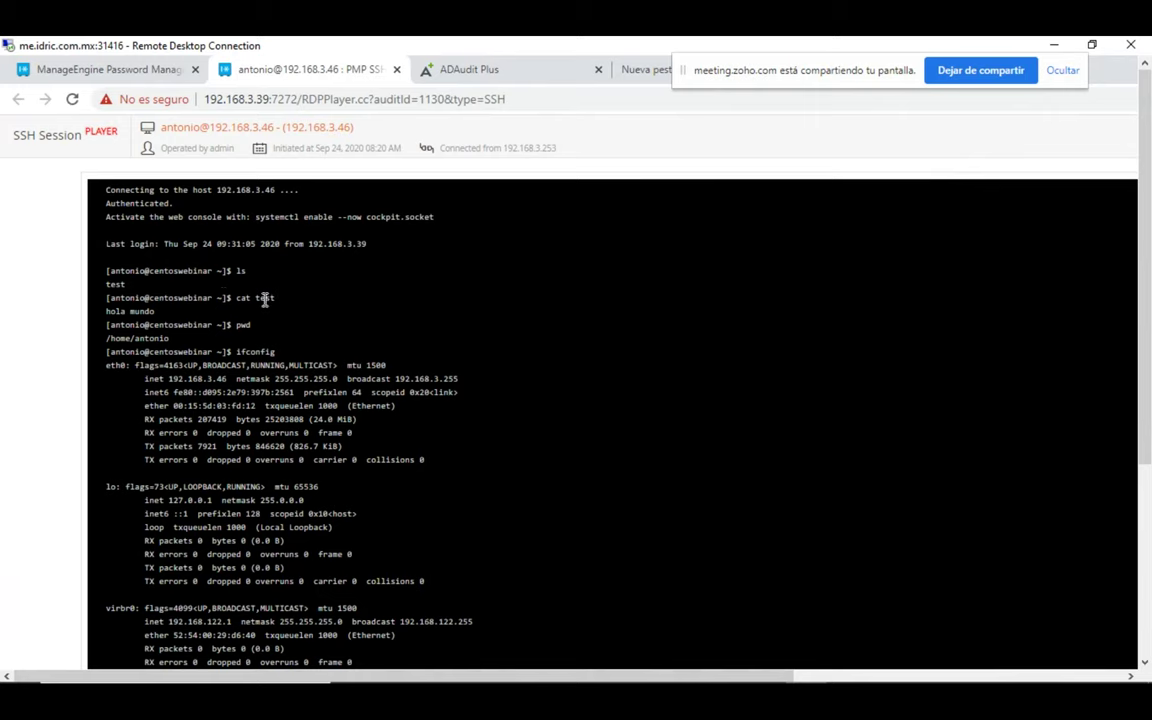
mouse_move(1142, 240)
mouse_down()
mouse_move(1140, 488)
mouse_move(1146, 216)
mouse_up()
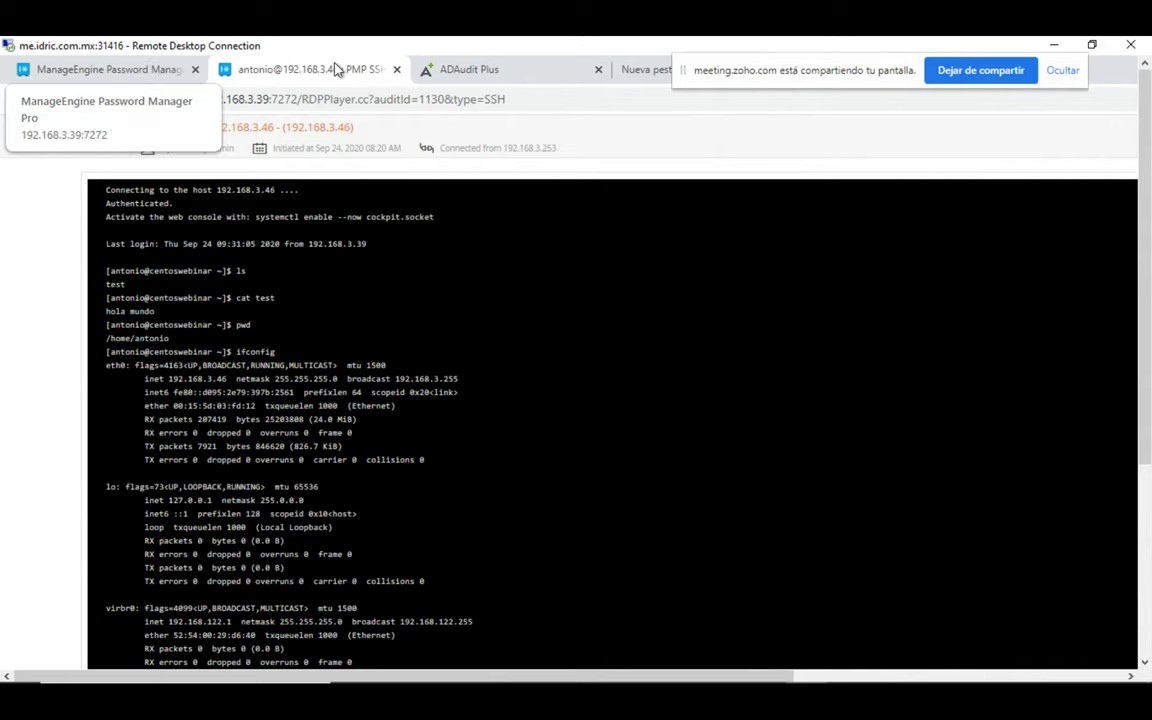
click(397, 70)
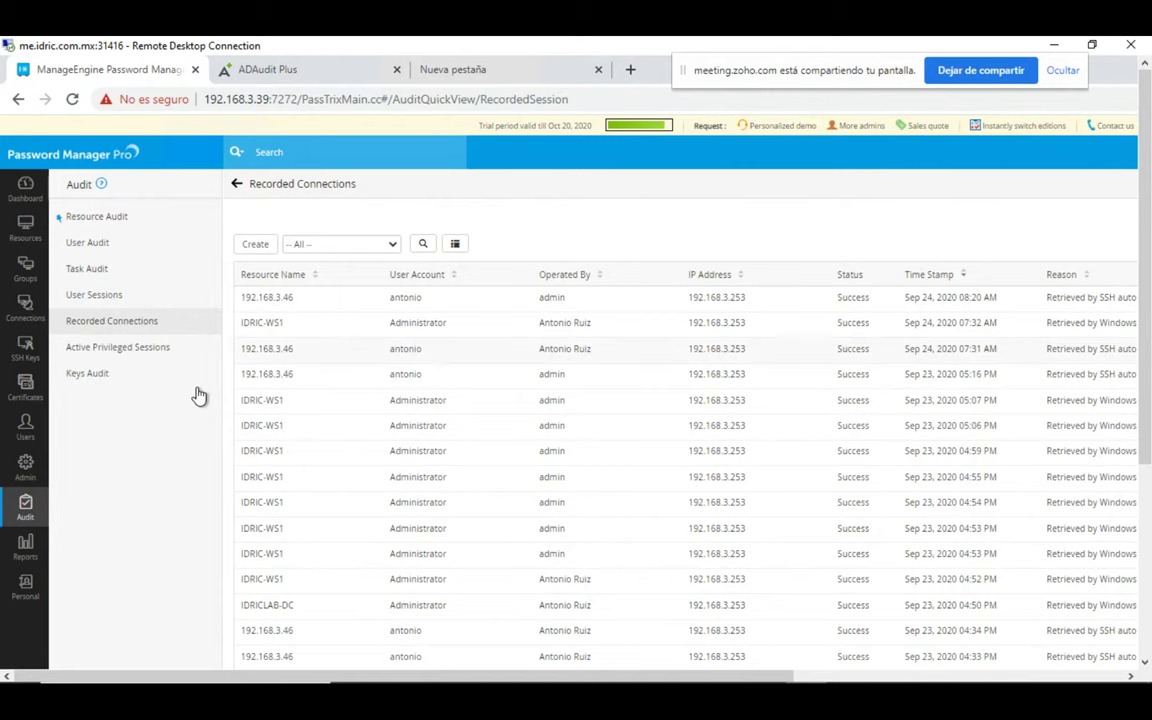
Step: Launch a Windows Remote Desktop session to the IDRICLAB-DC resource with the Administrator account and open the remote desktop's context menu
click(27, 238)
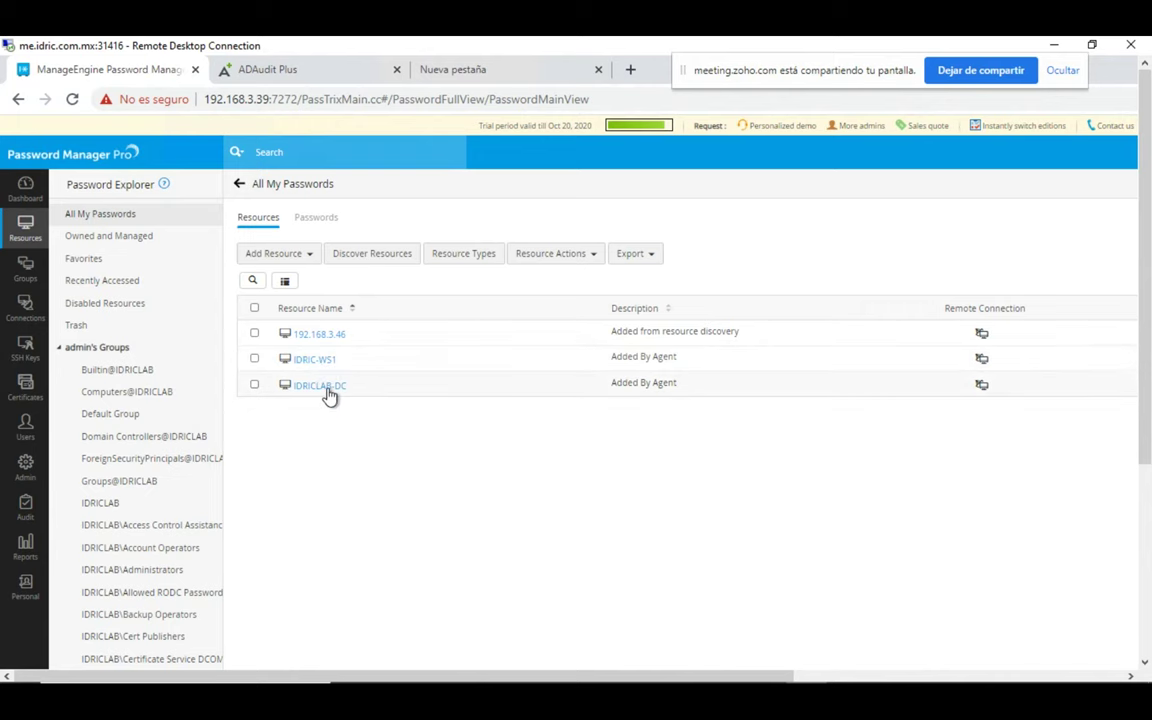
click(328, 392)
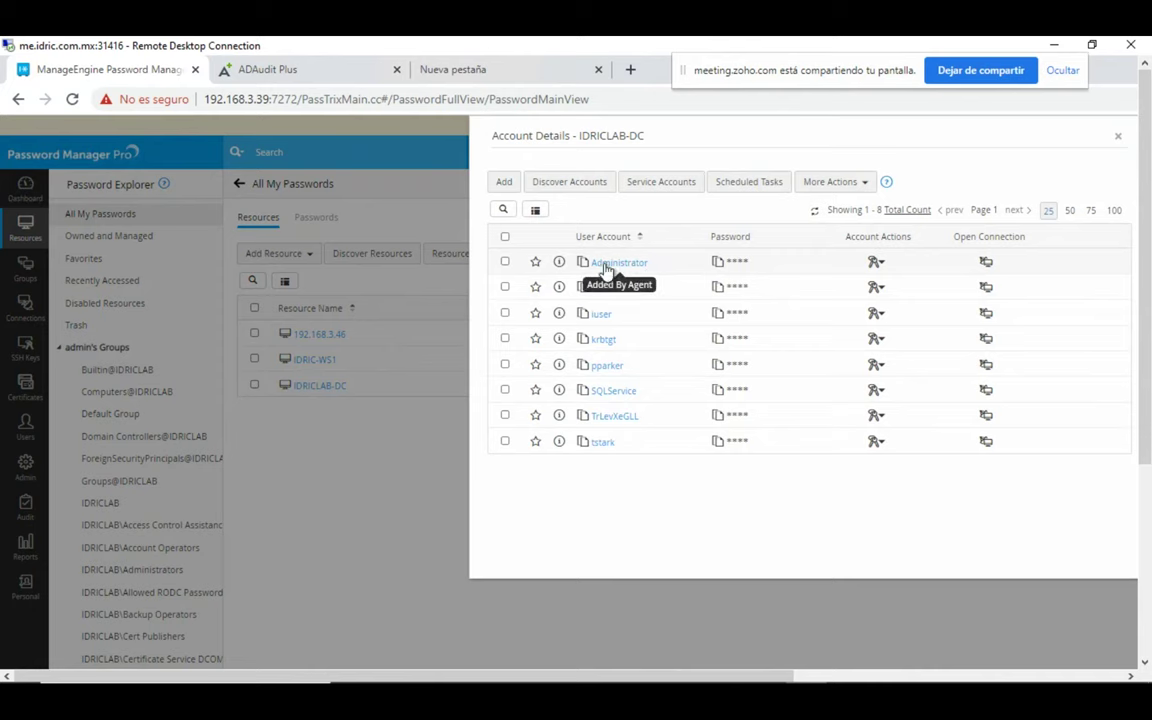
click(985, 262)
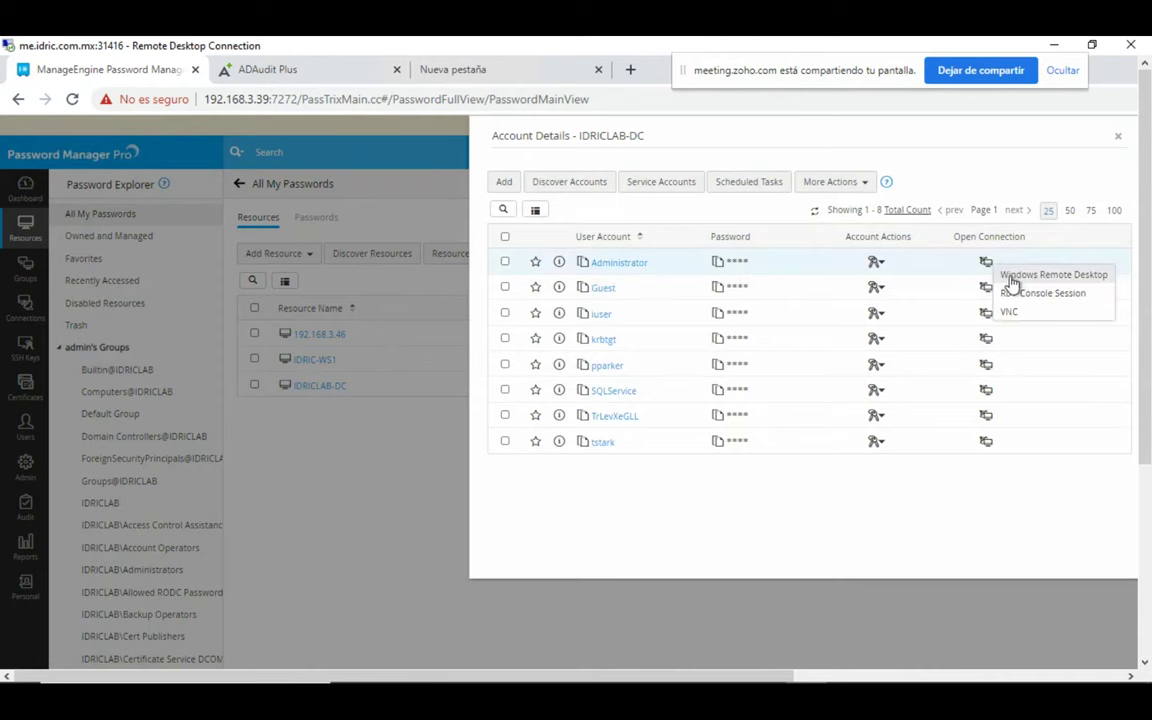
click(1010, 279)
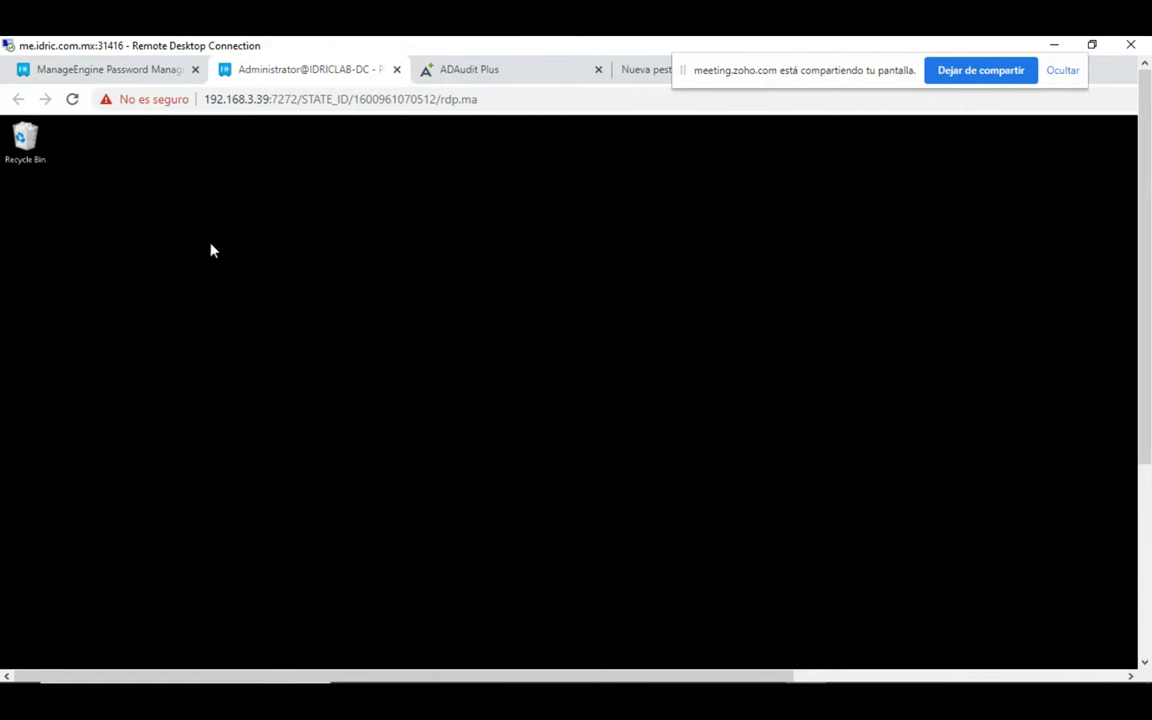
right_click(332, 288)
right_click(157, 249)
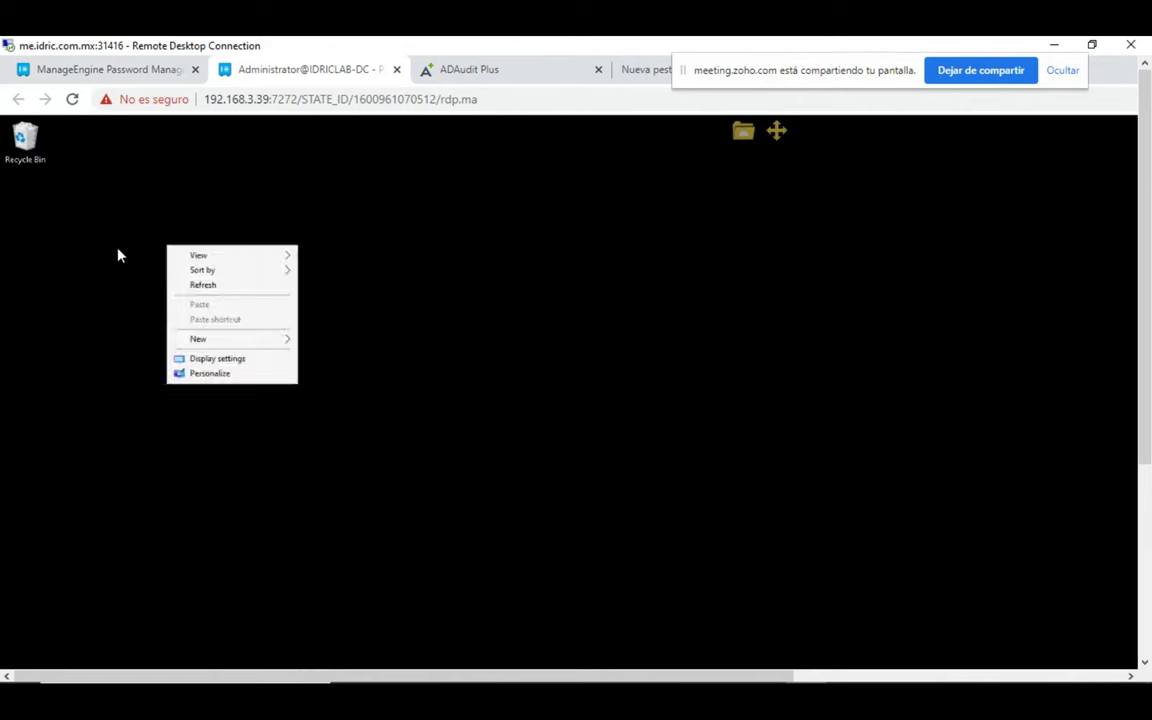
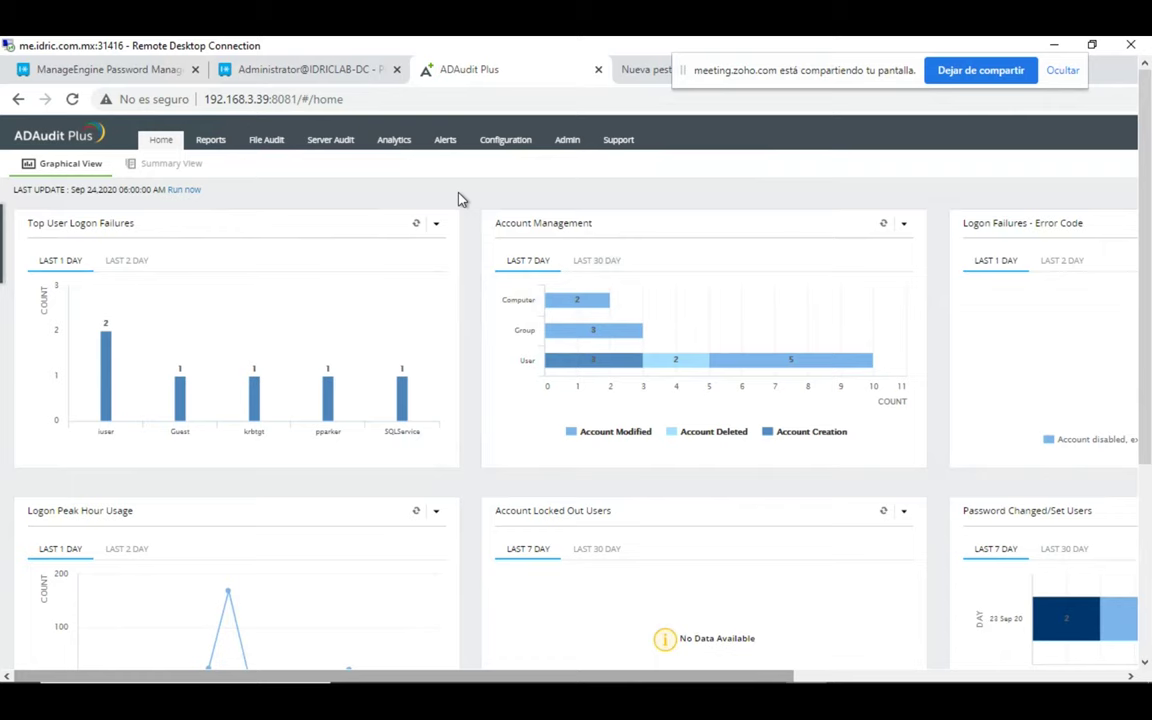
Step: In ADAudit Plus, review the Logon Failures and Logon Failures based on users reports for the last 24 hours
click(212, 141)
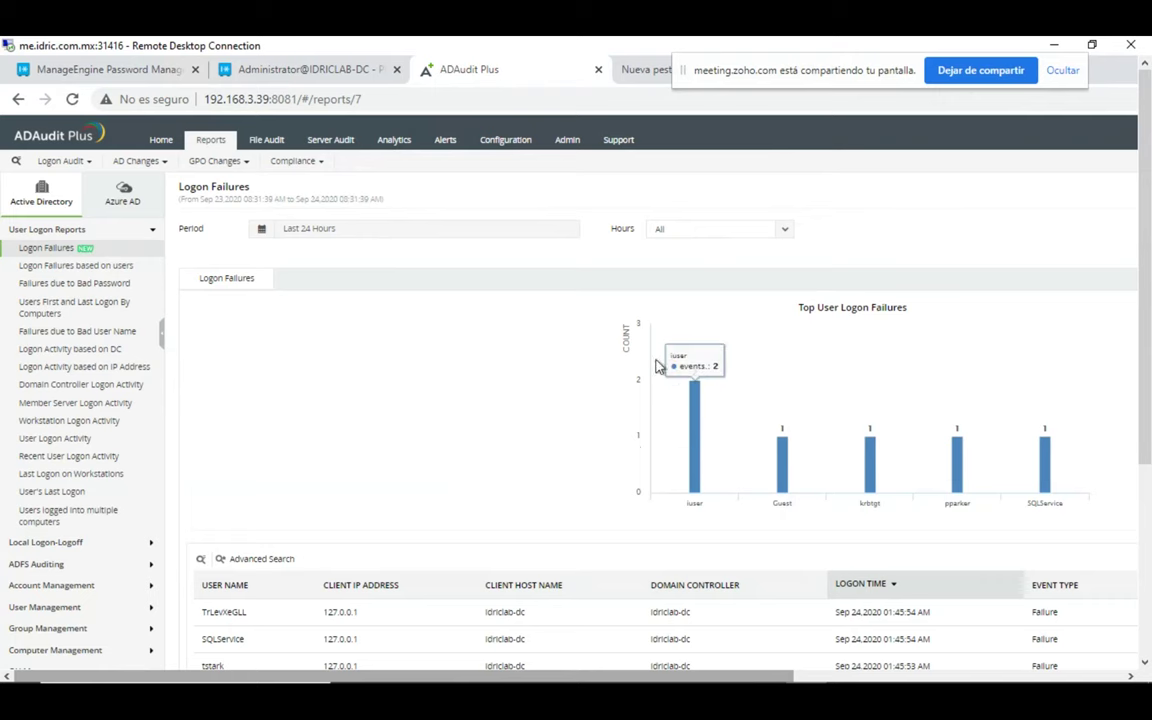
click(115, 270)
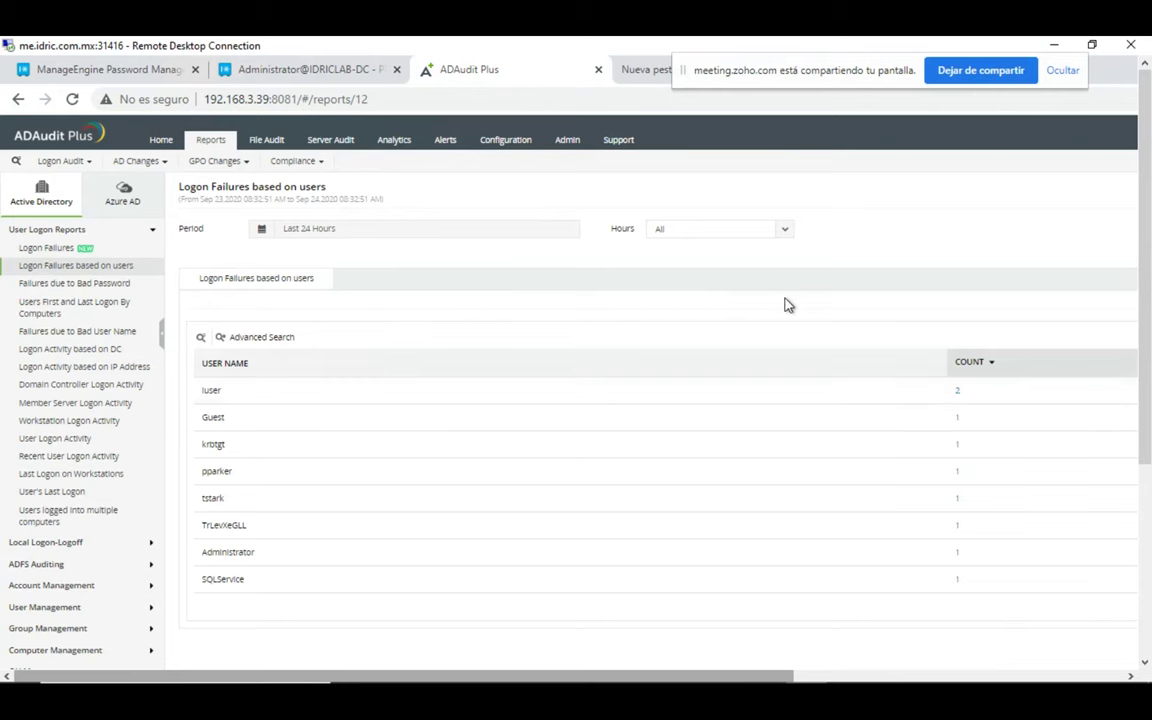
click(60, 248)
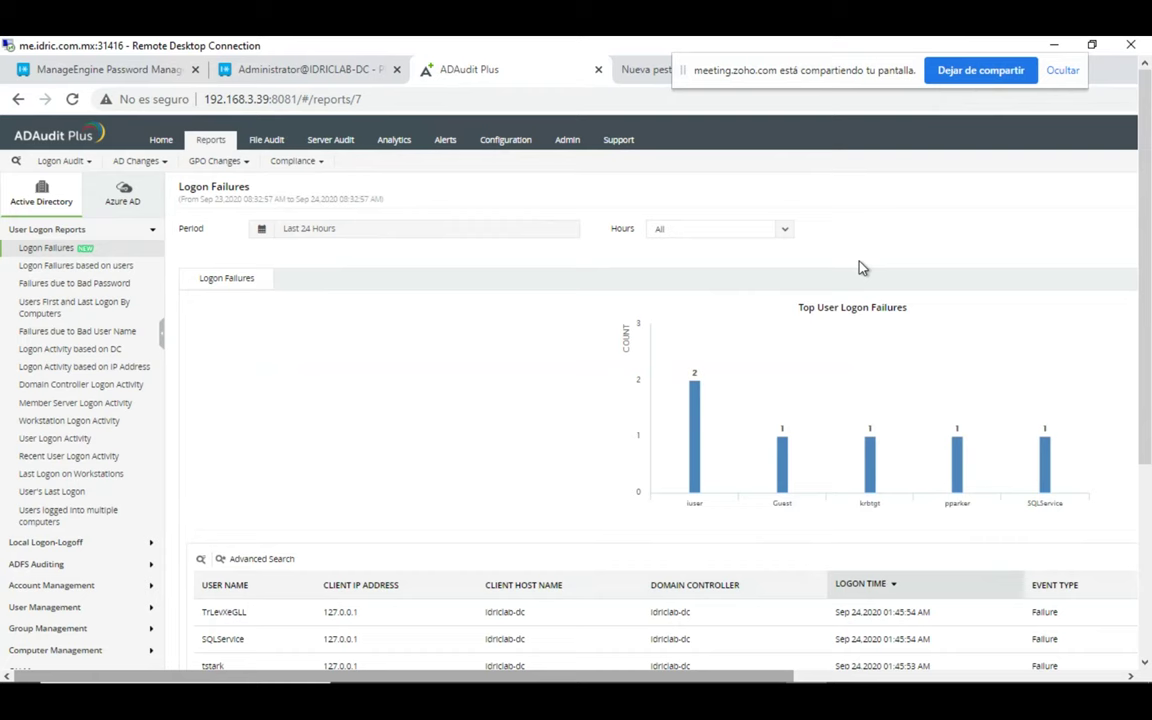
click(76, 264)
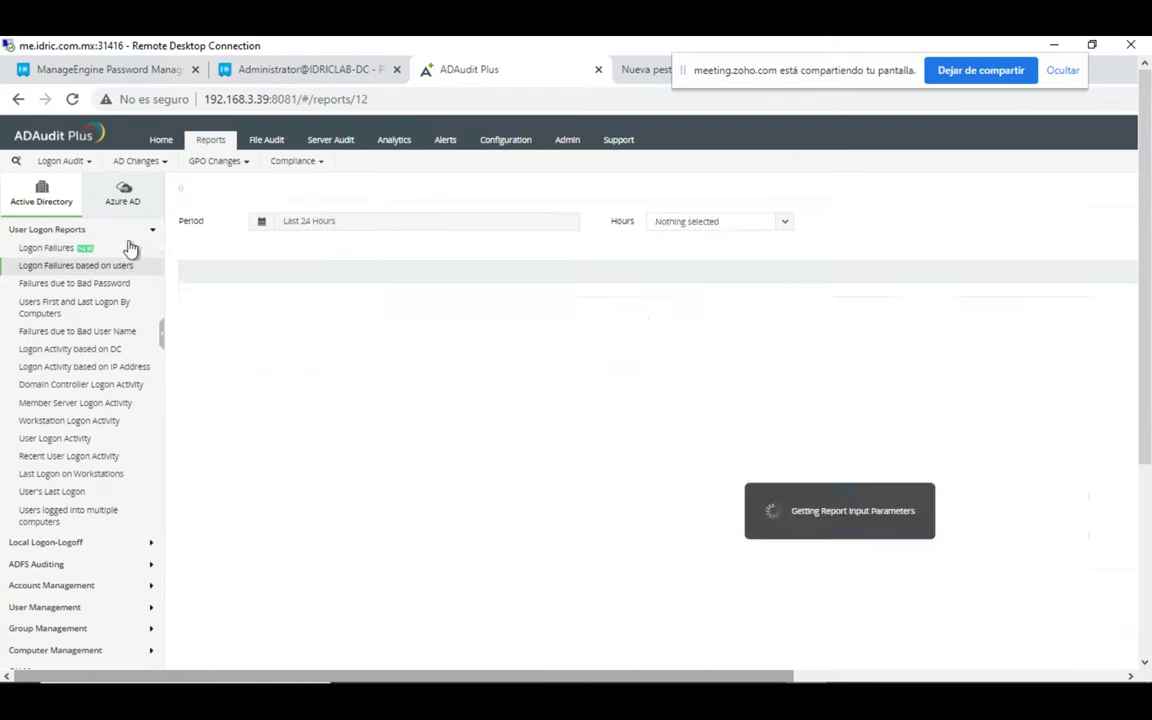
Step: Glance at the file audit page and home dashboard, and view the Users First and Last Logon By Computers report
click(260, 141)
click(204, 147)
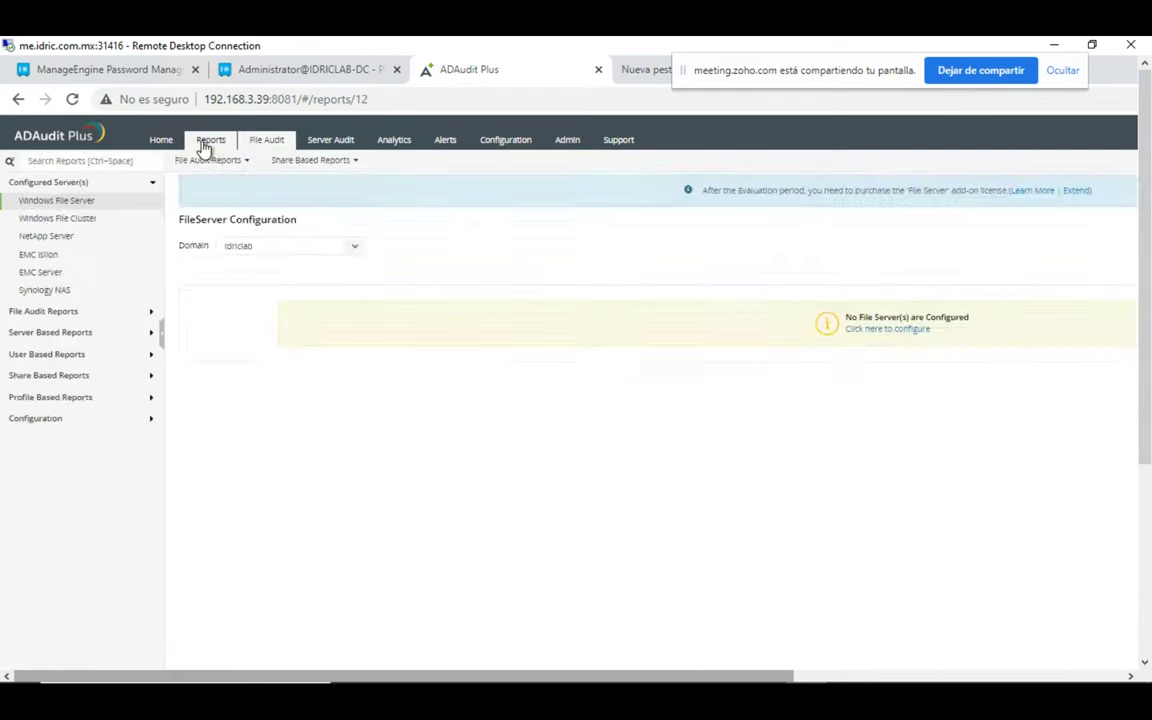
click(163, 142)
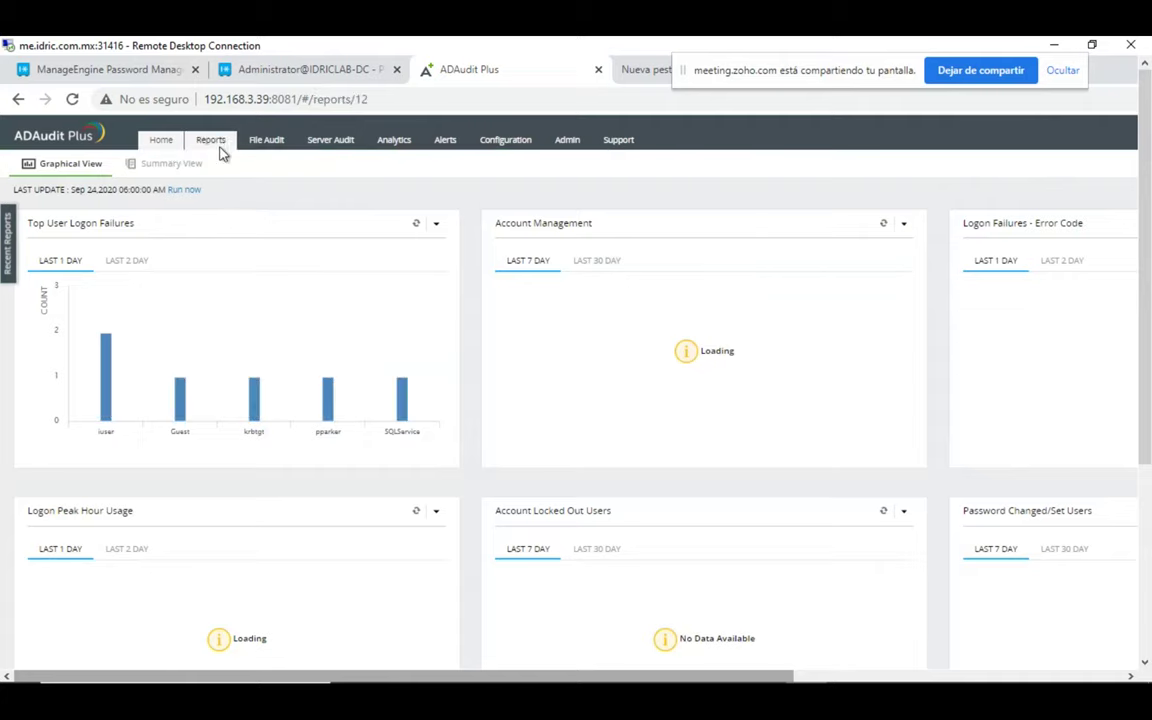
click(221, 148)
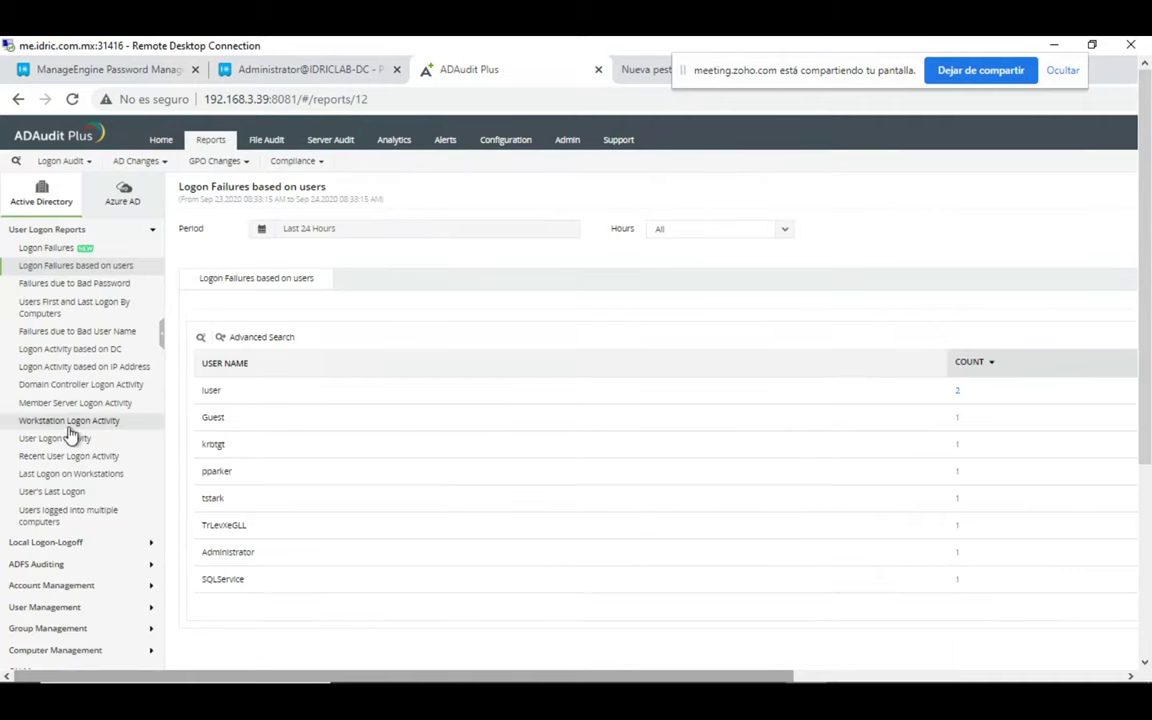
click(75, 311)
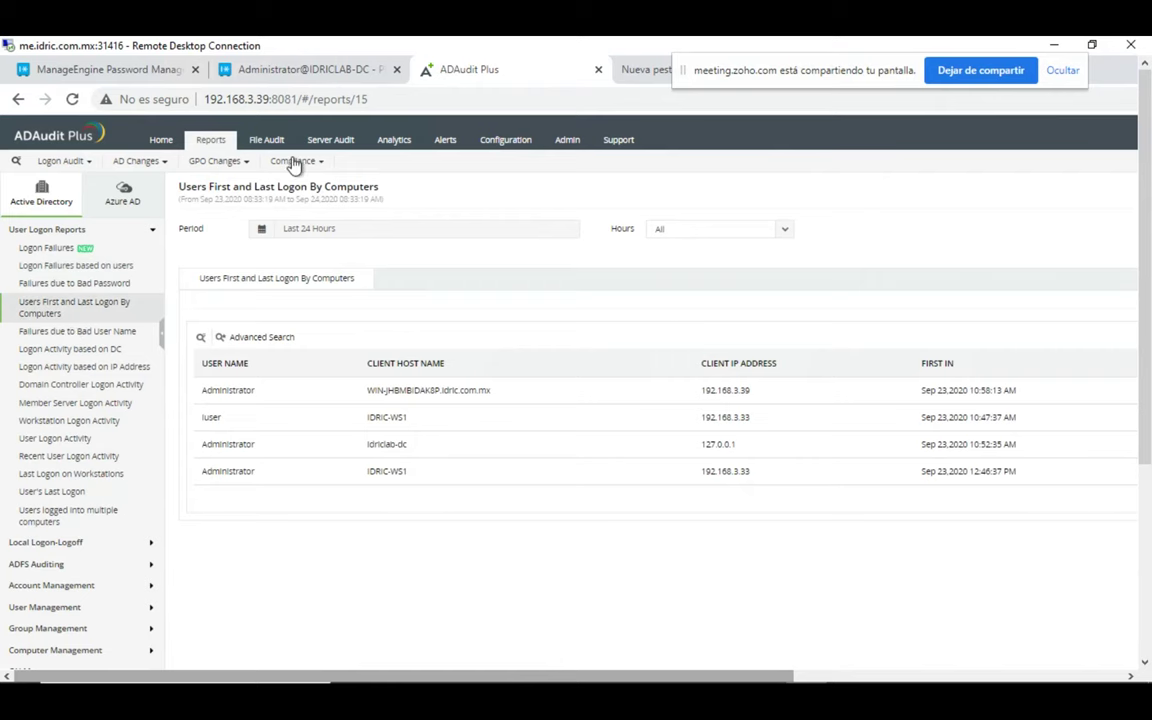
Step: View the server audit's All File or Folder Changes report and the Windows file server configuration, and return to the user logon reports
click(266, 141)
click(323, 146)
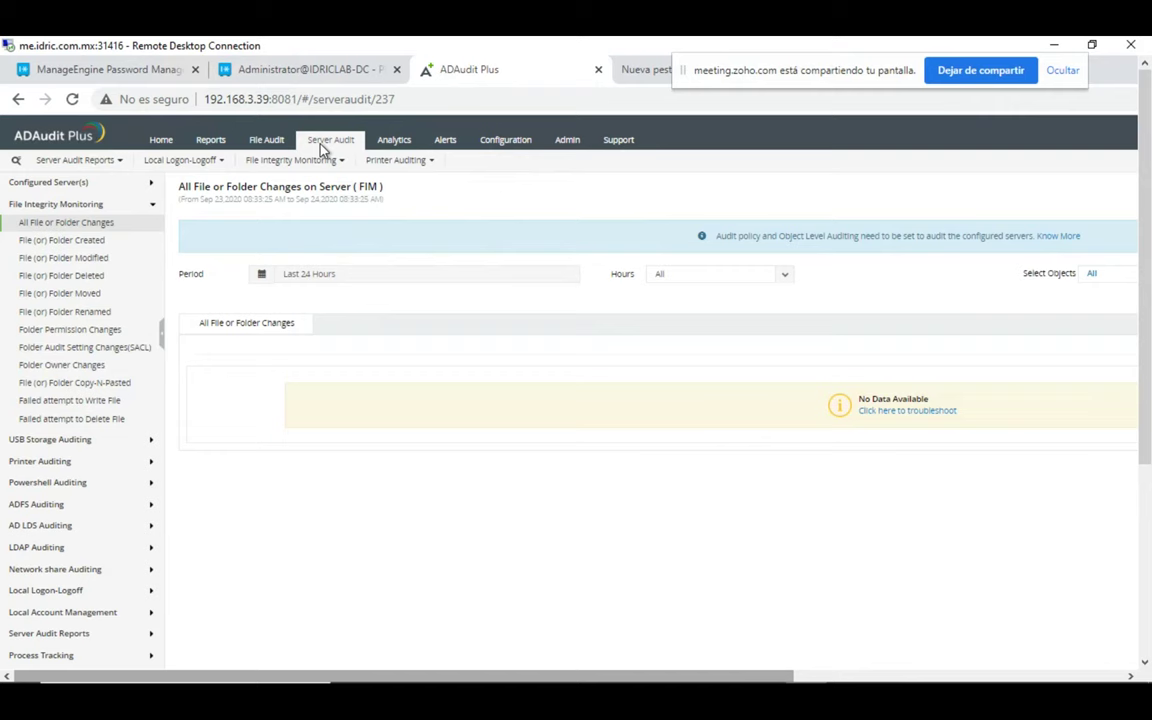
click(267, 140)
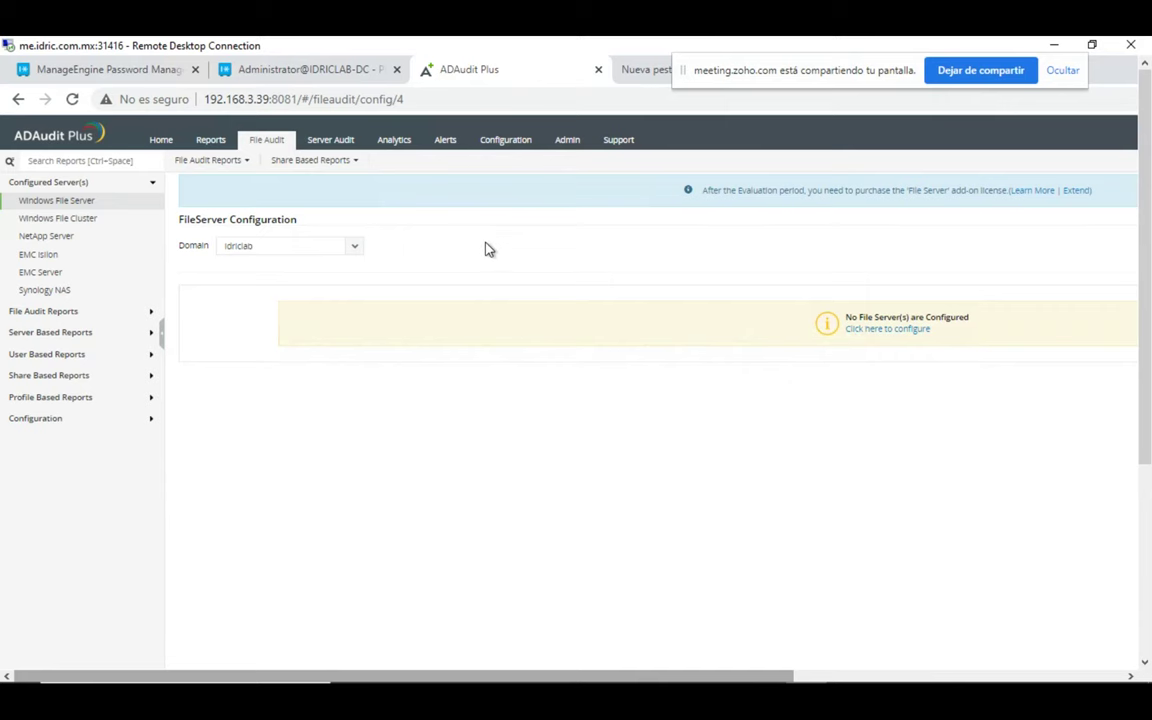
click(208, 141)
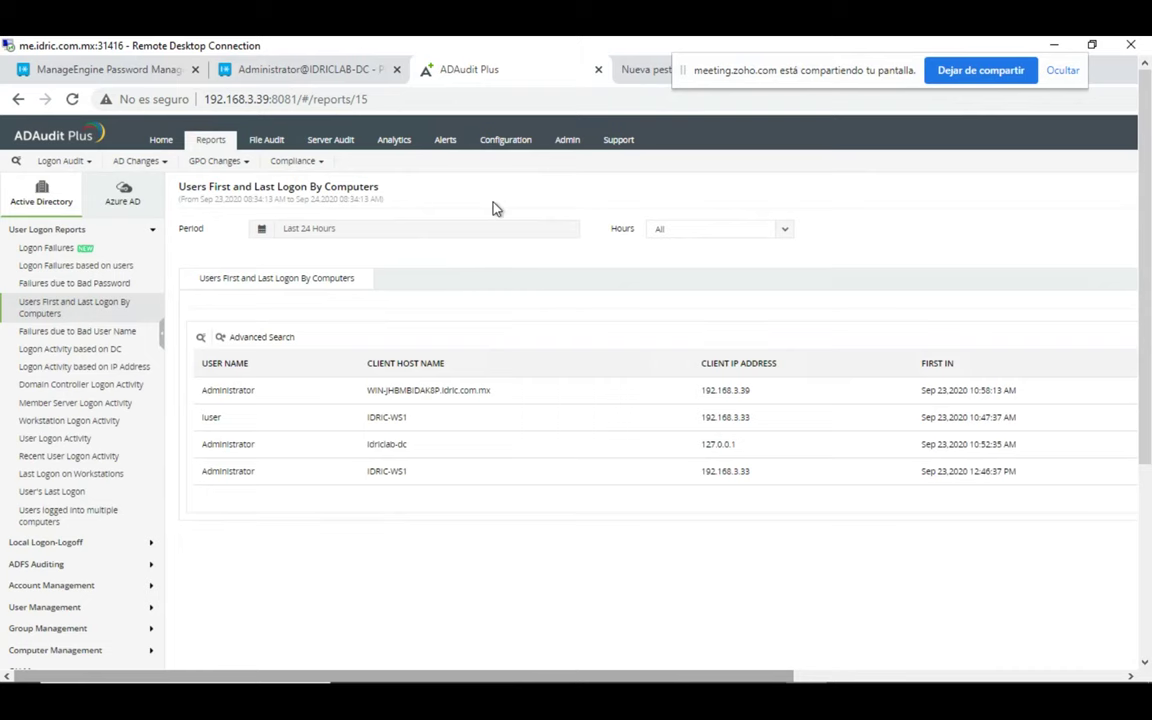
Step: Review the active alerts for the last 24 hours, the available time periods, and the Critical, Trouble and Attention summaries
click(445, 140)
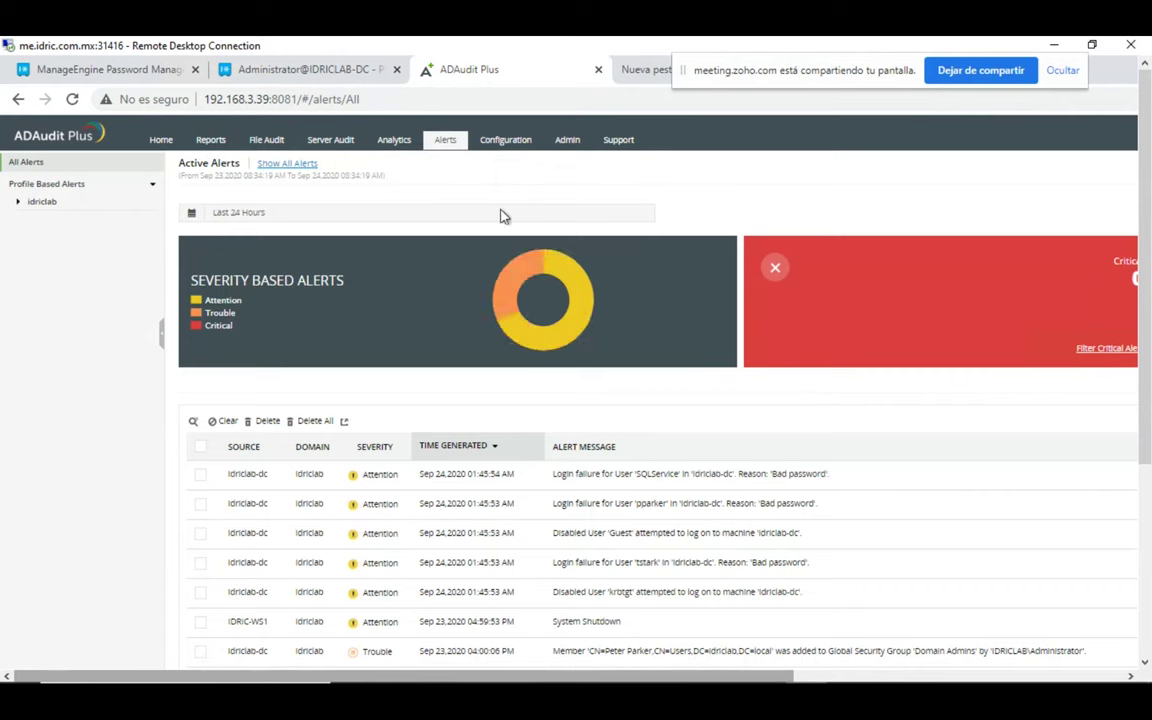
click(533, 212)
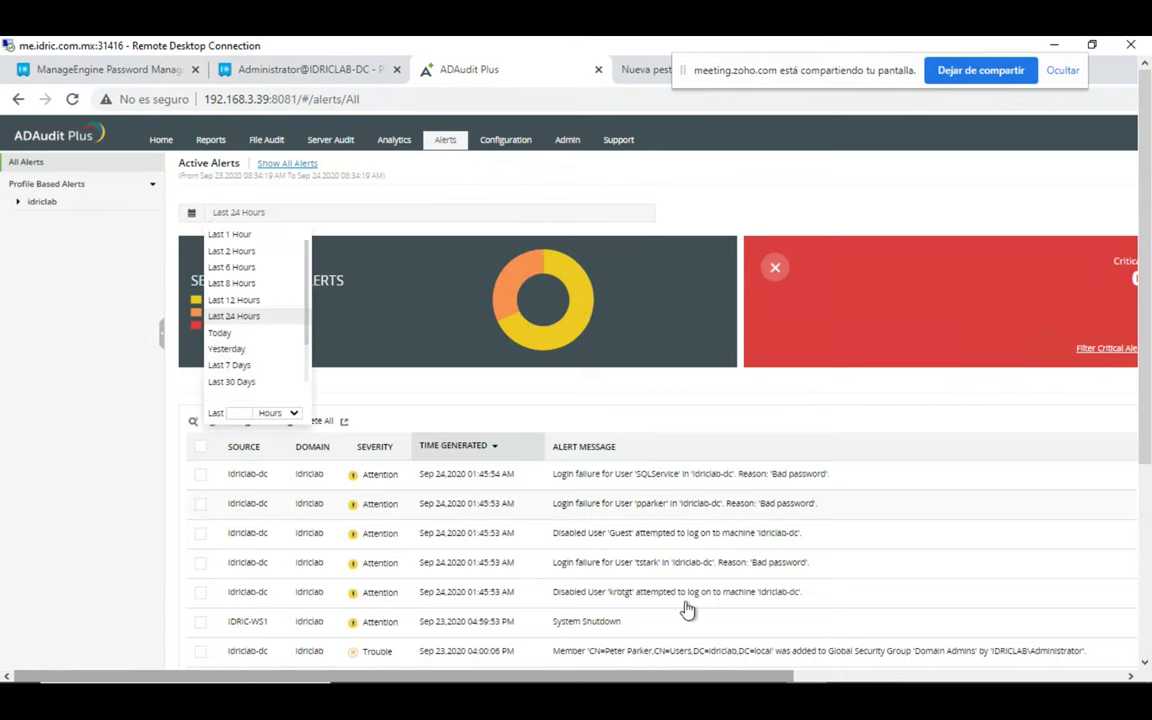
click(765, 502)
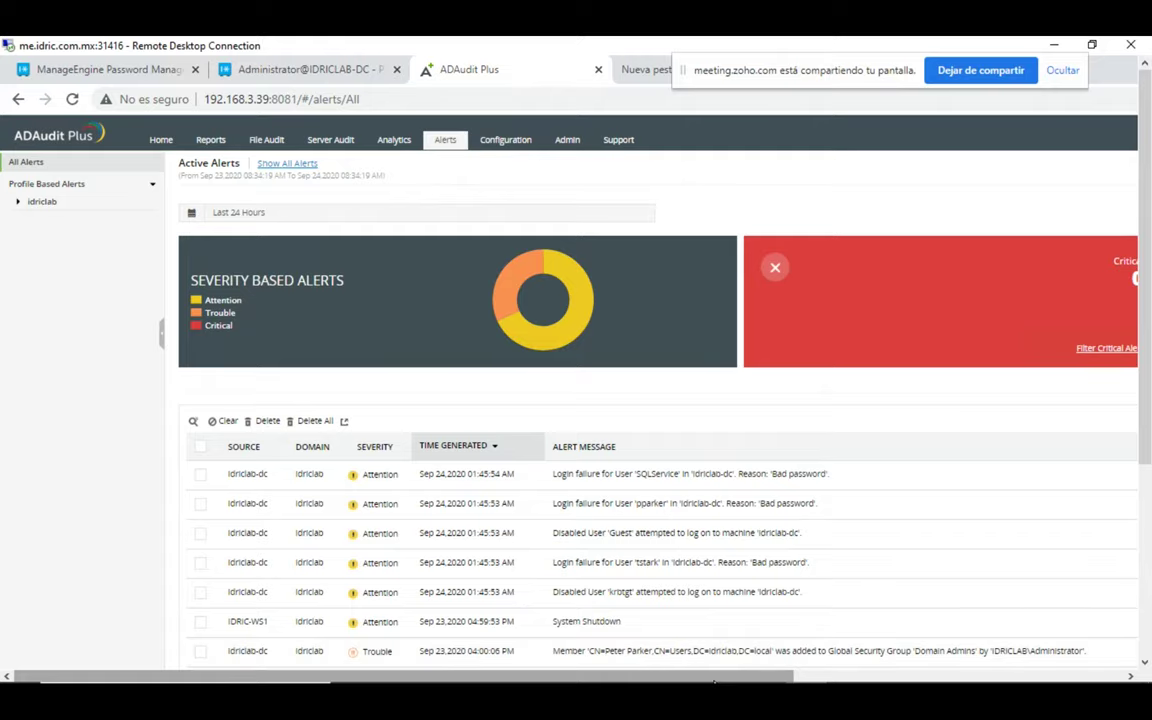
drag(714, 681, 1053, 646)
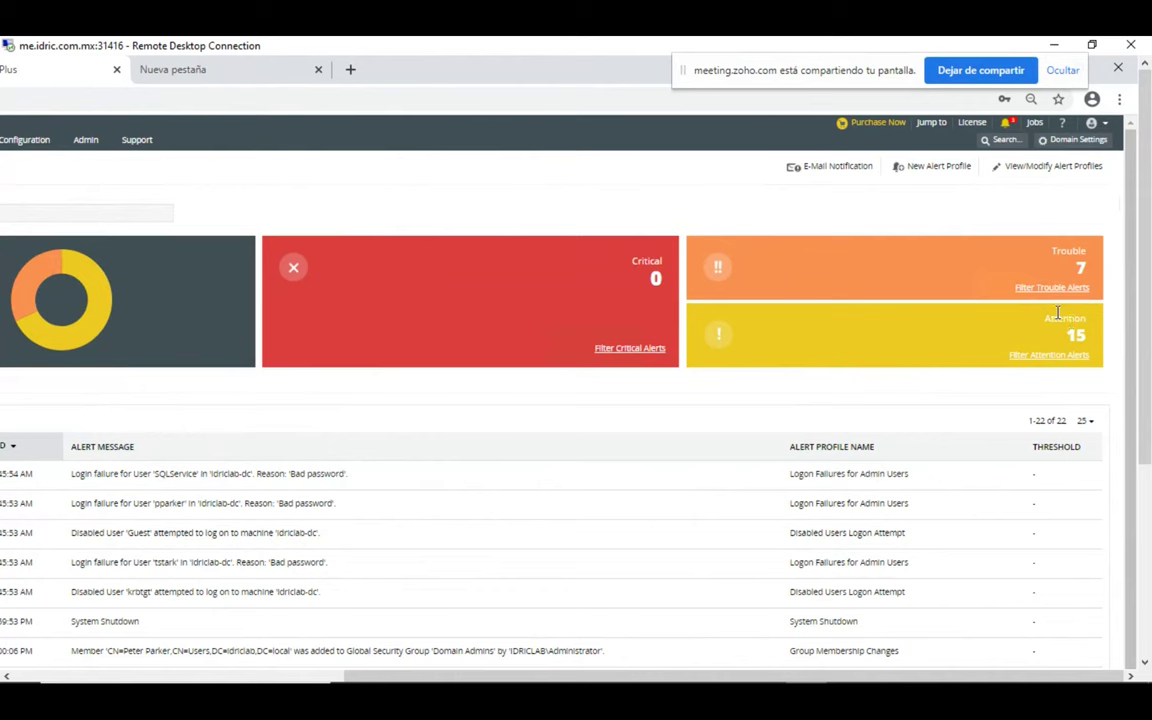
drag(1077, 264, 1090, 282)
click(655, 266)
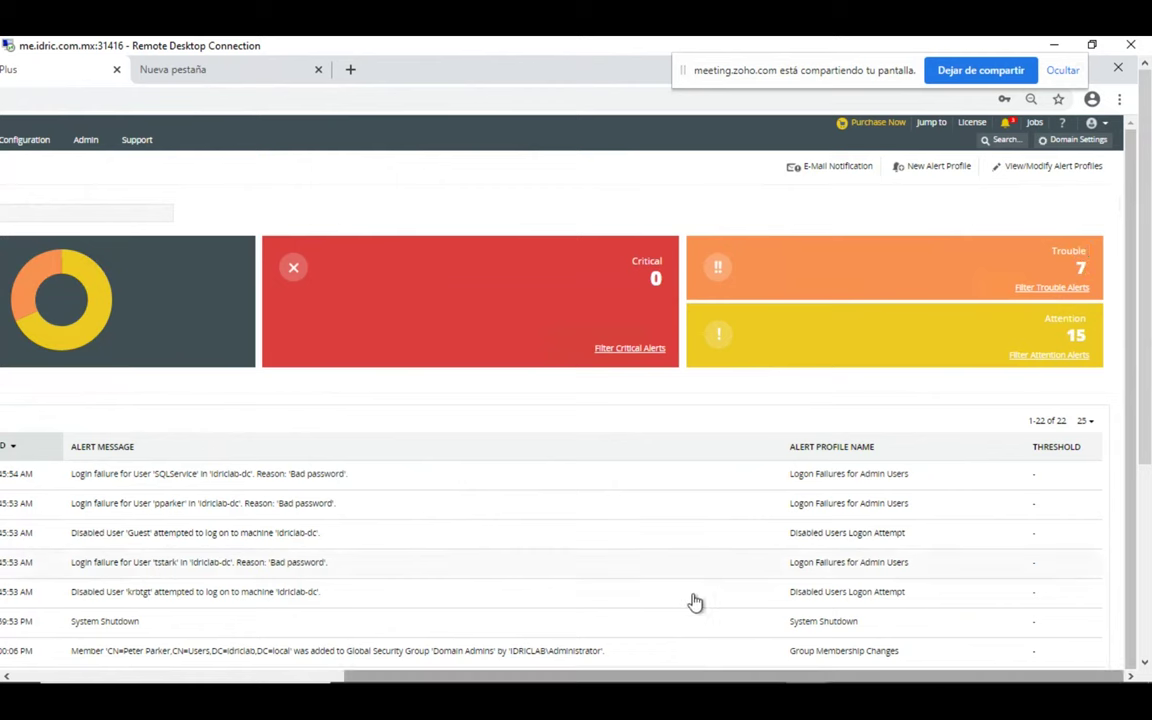
drag(700, 677, 437, 680)
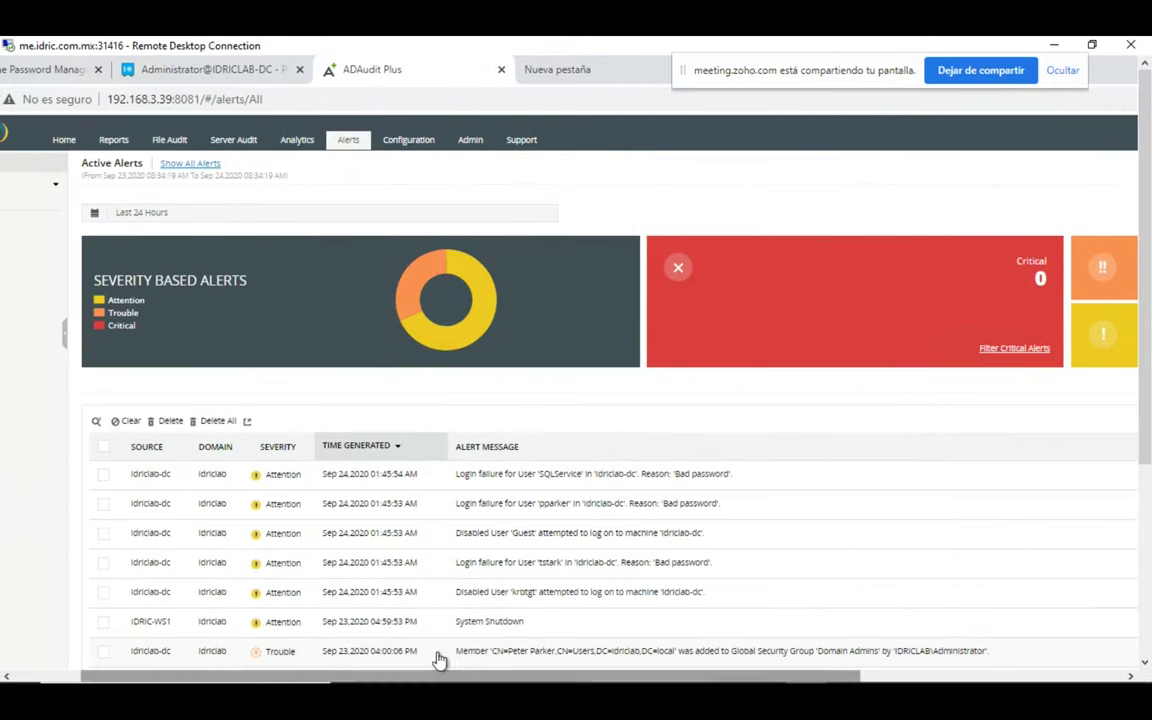
Step: Enlarge the alert list, inspect the details of the System Shutdown alert from IDRIC-WS1, and close them
scroll(445, 391, down, 2)
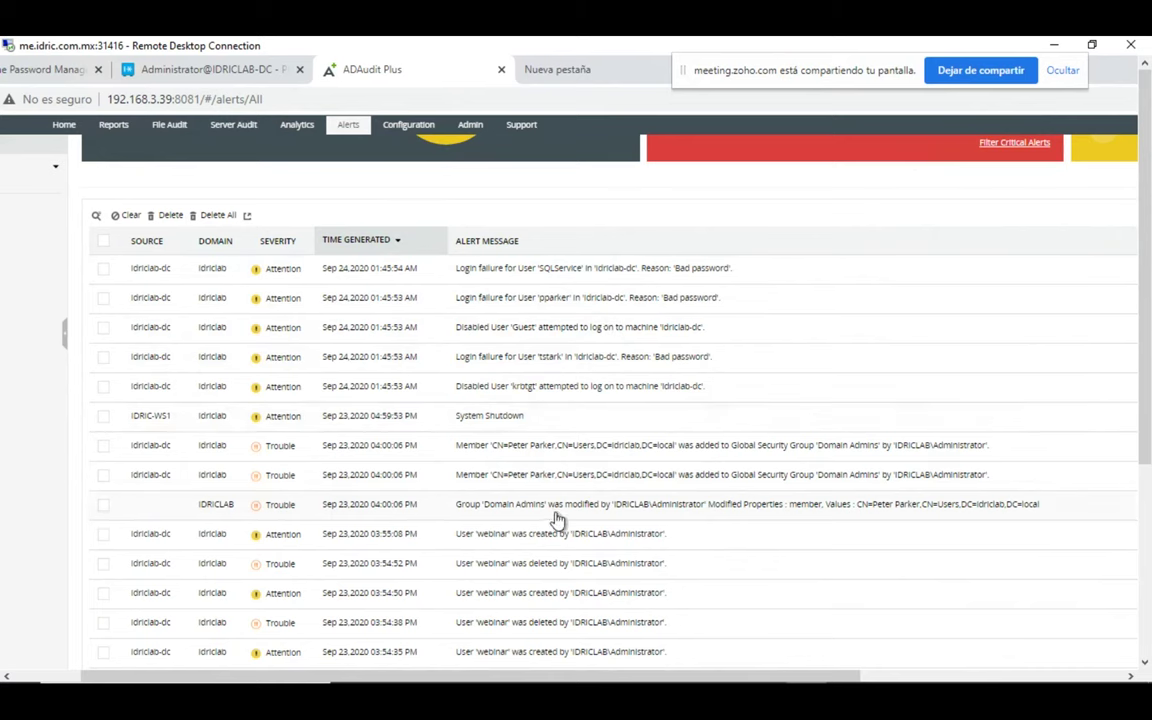
key(ctrl+plus)
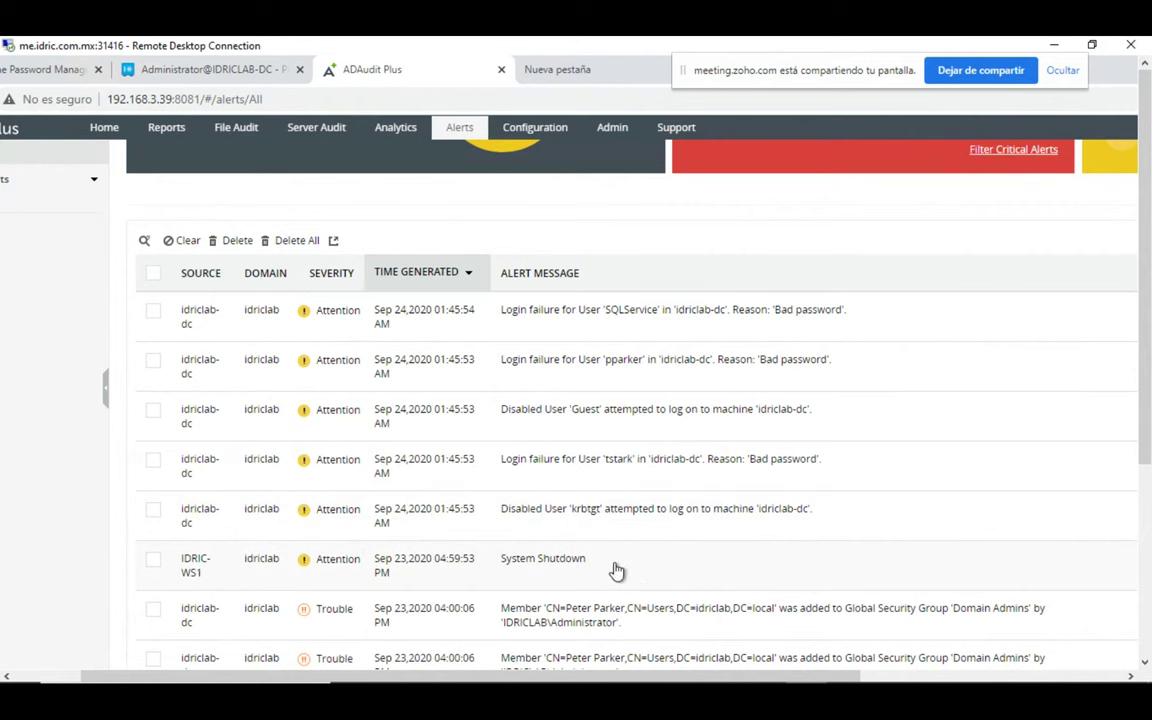
drag(501, 564, 599, 566)
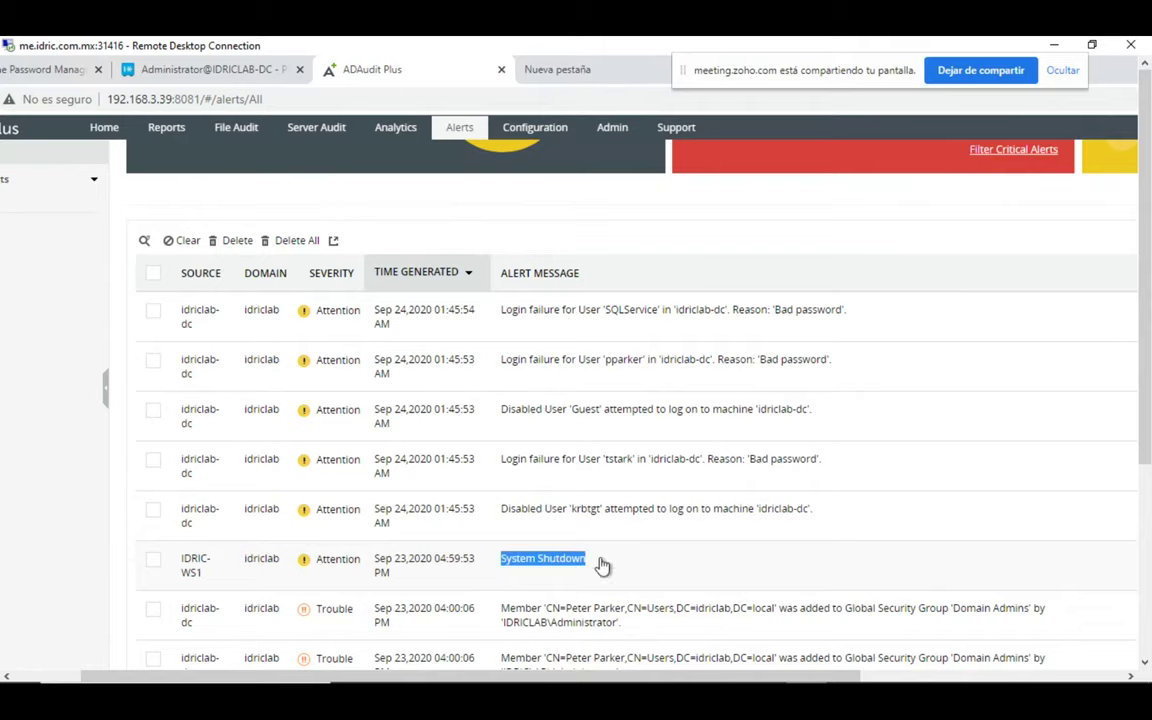
click(657, 542)
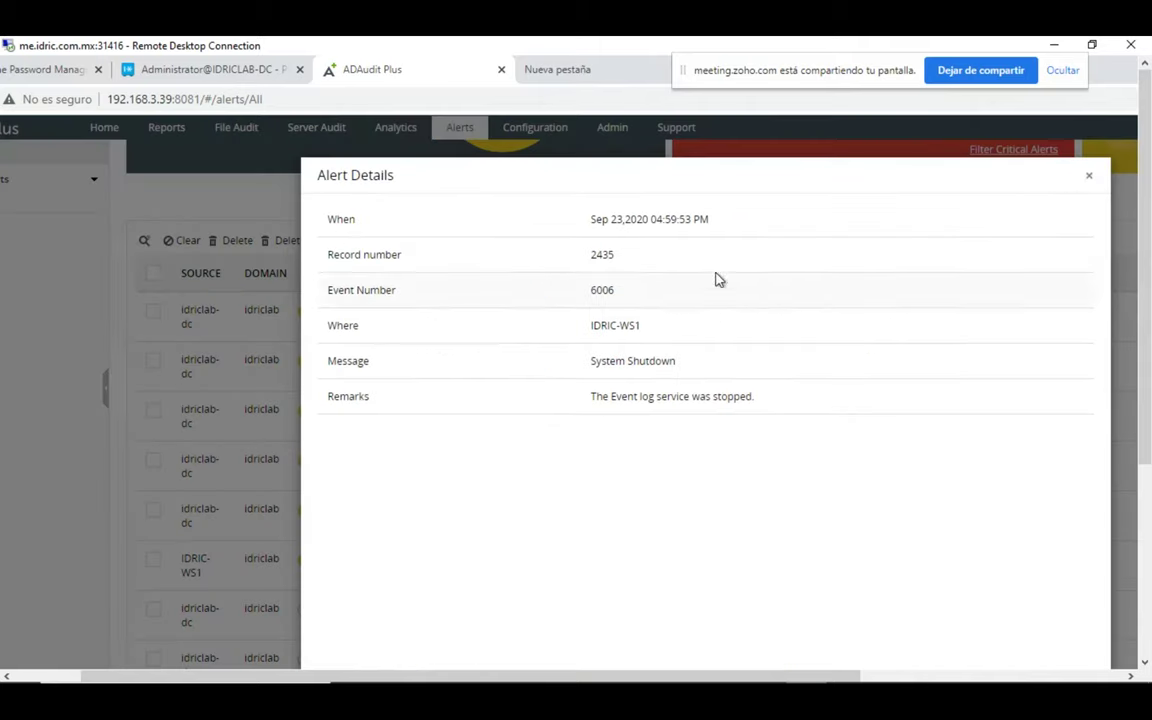
click(1088, 180)
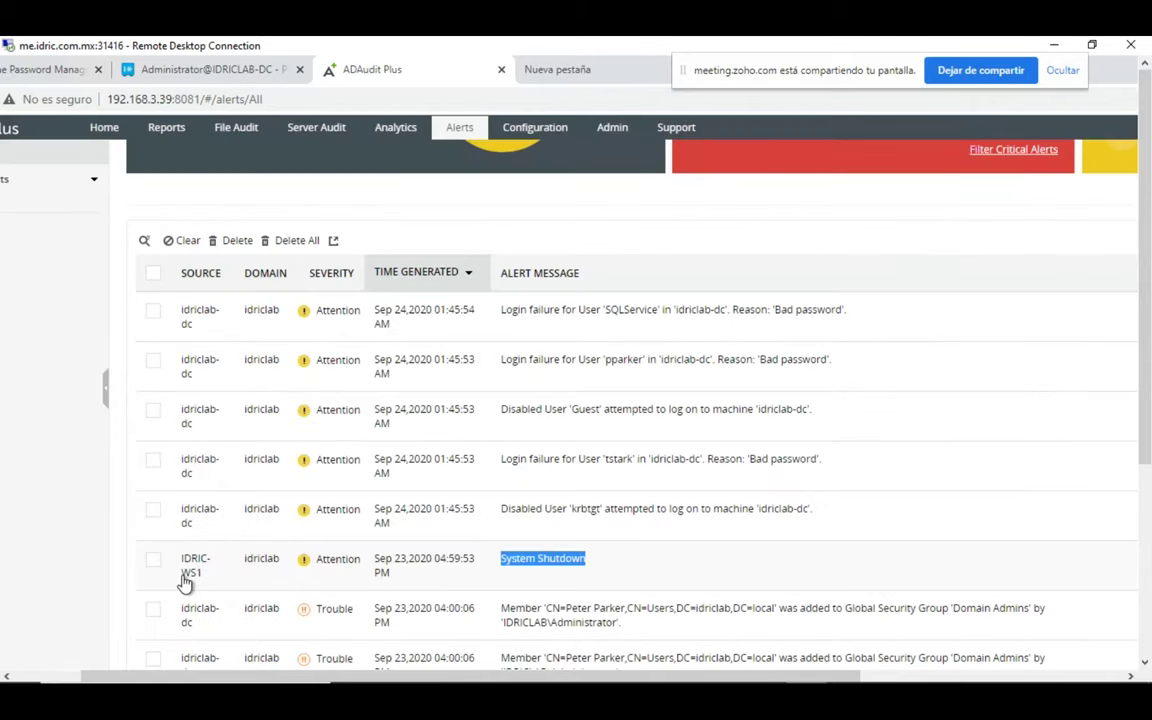
click(957, 219)
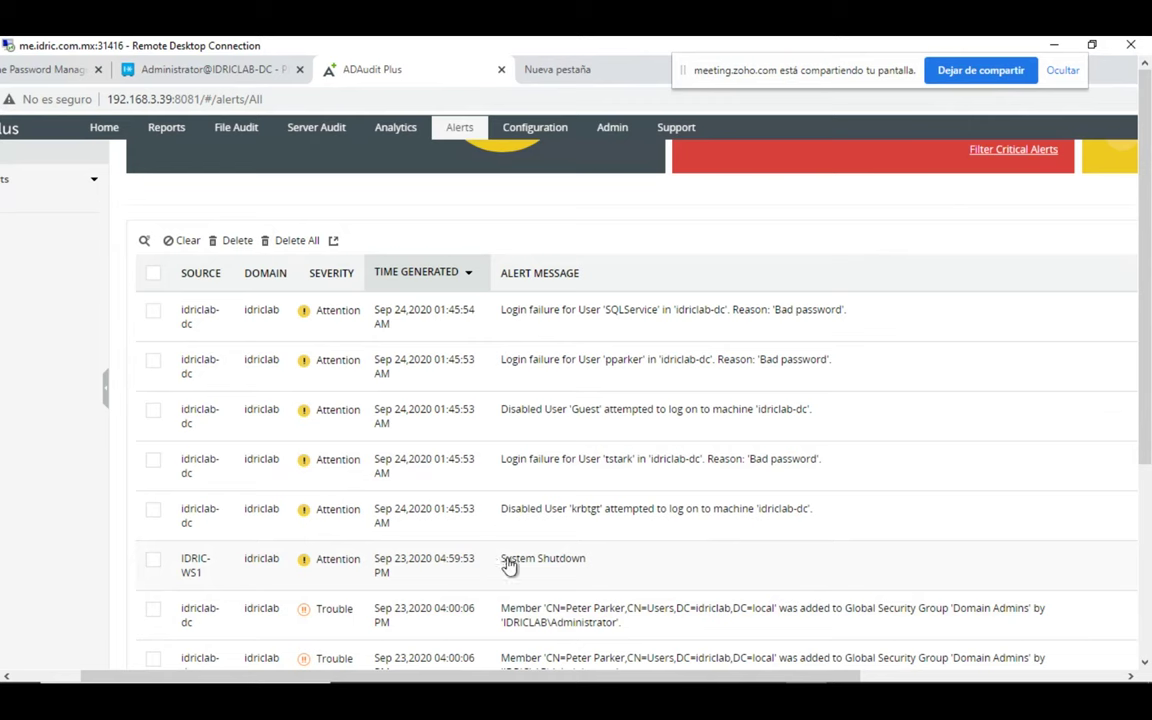
Step: Open the System Shutdown alert's details again, close them, and look through the full list of active alerts
drag(508, 565, 594, 563)
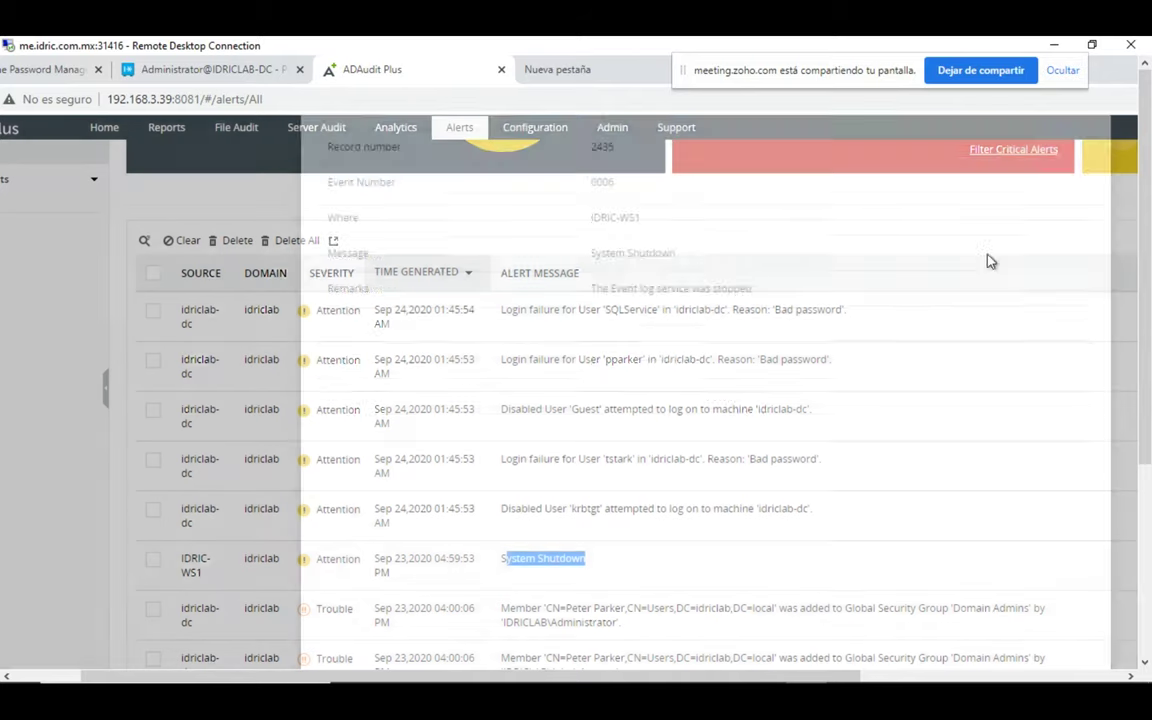
click(1091, 178)
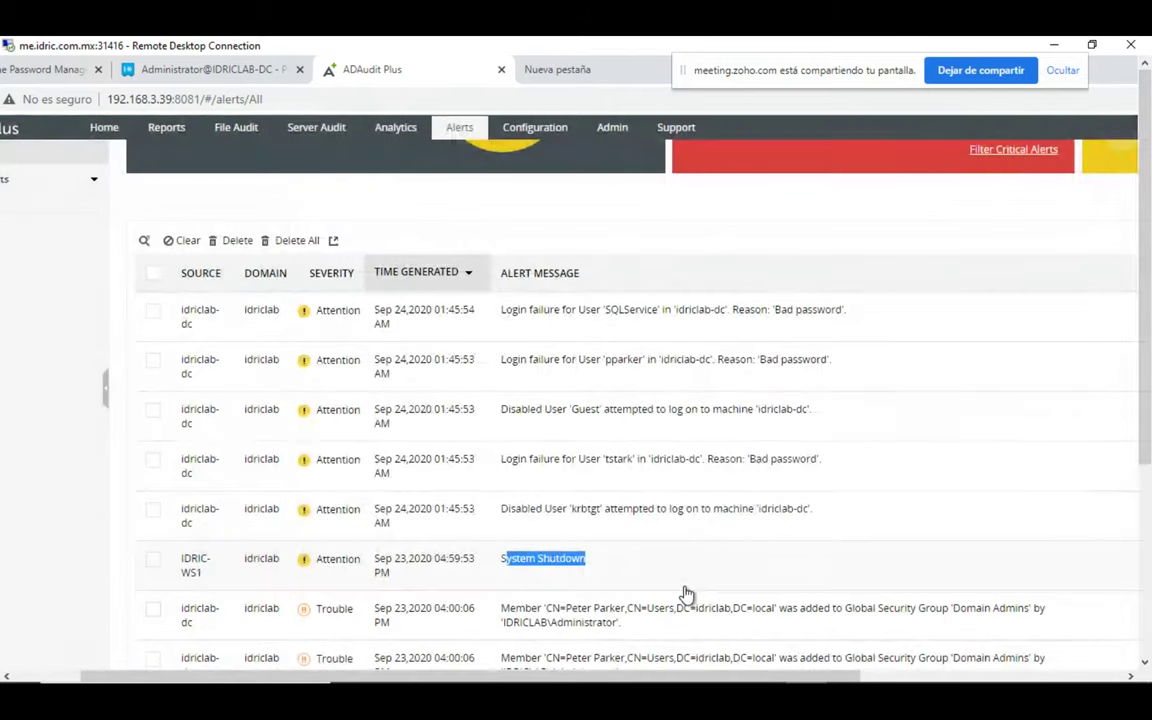
scroll(805, 485, up, 3)
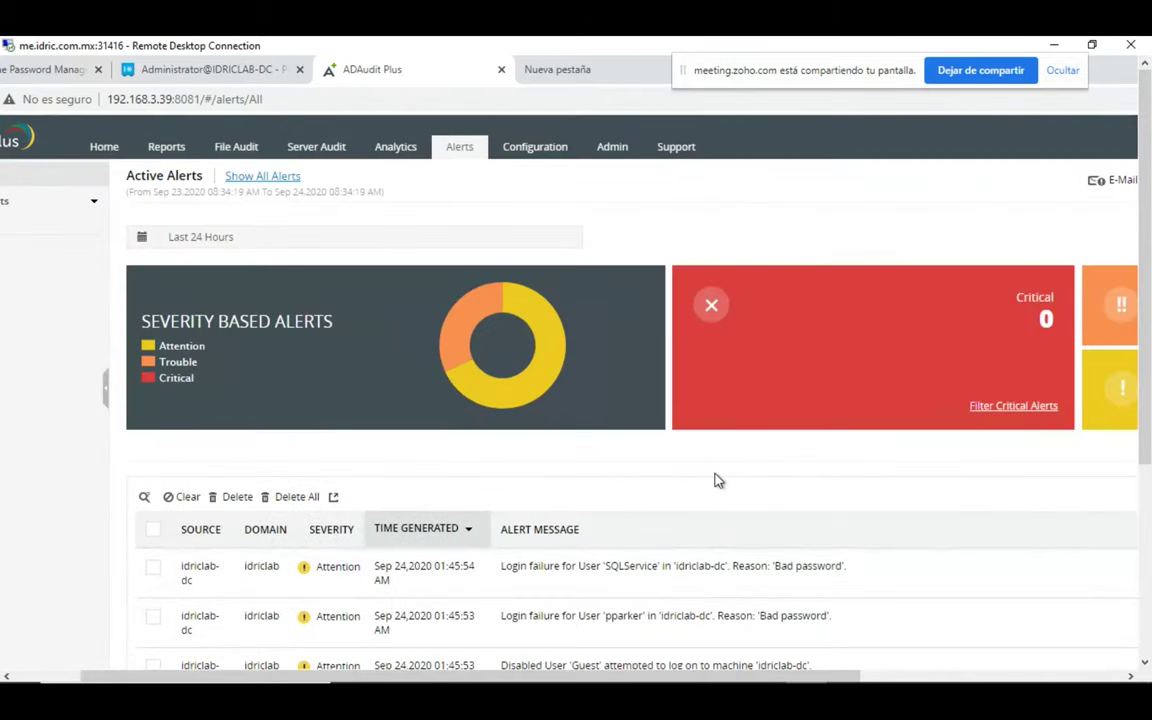
scroll(700, 495, down, 10)
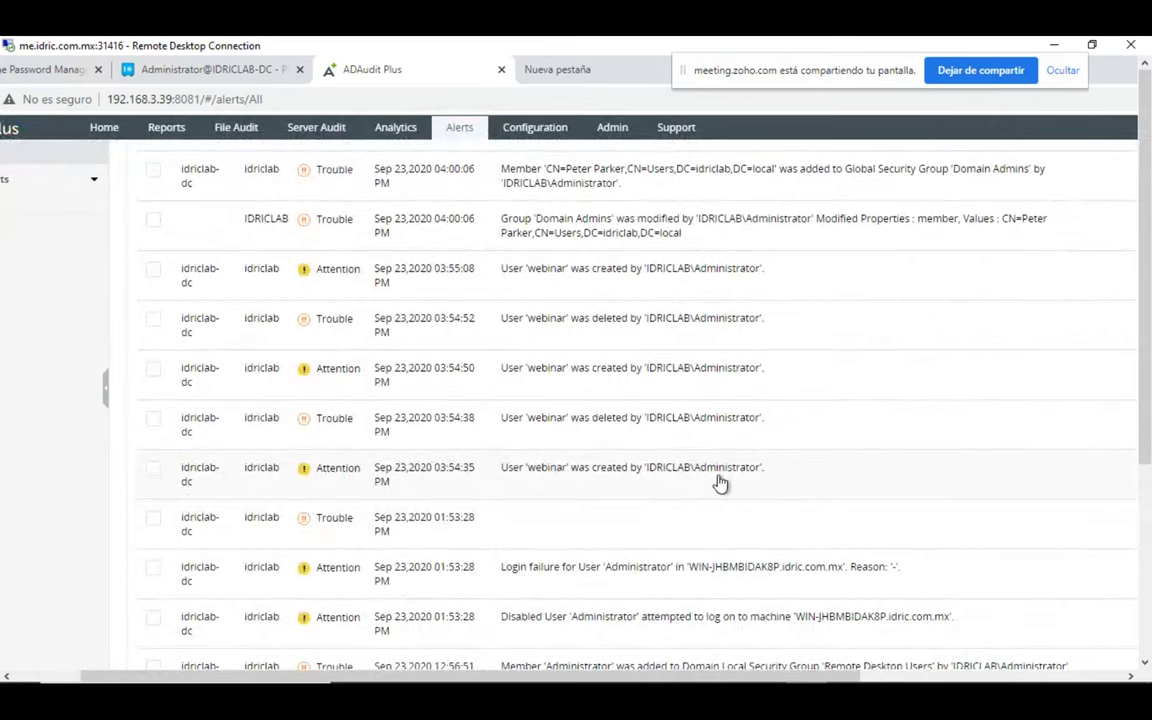
scroll(728, 470, up, 10)
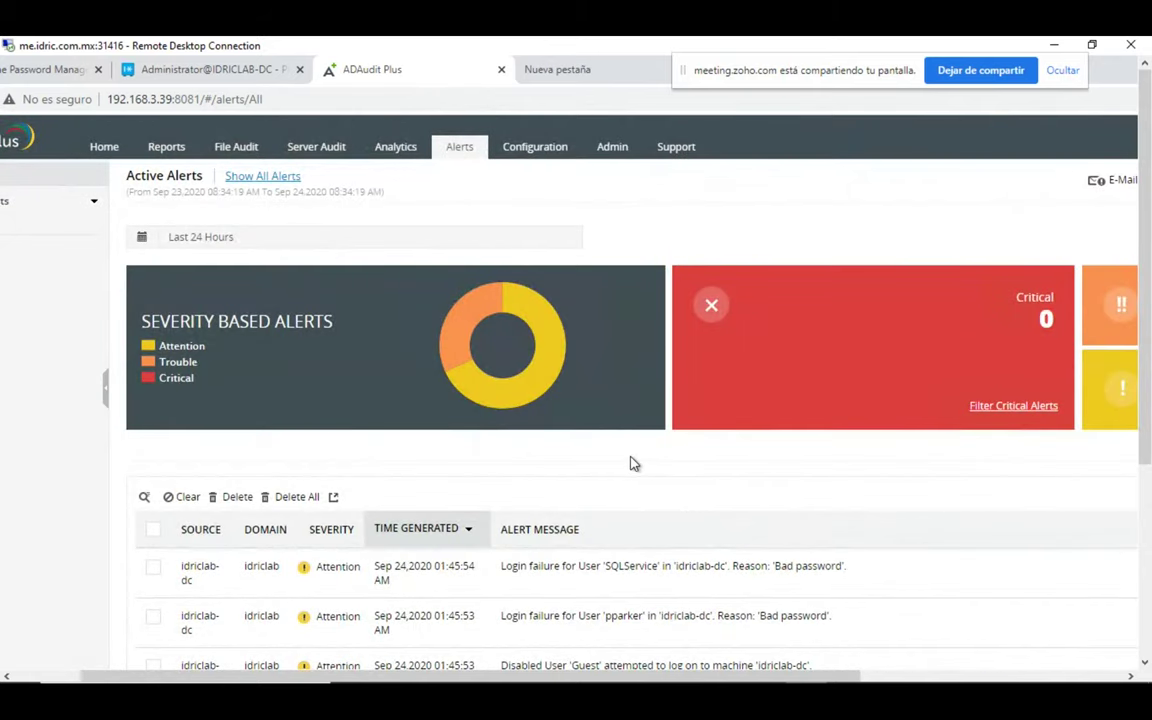
Step: Reduce the page zoom and examine the alert profile names and the Trouble and Attention summaries
key(ctrl+minus)
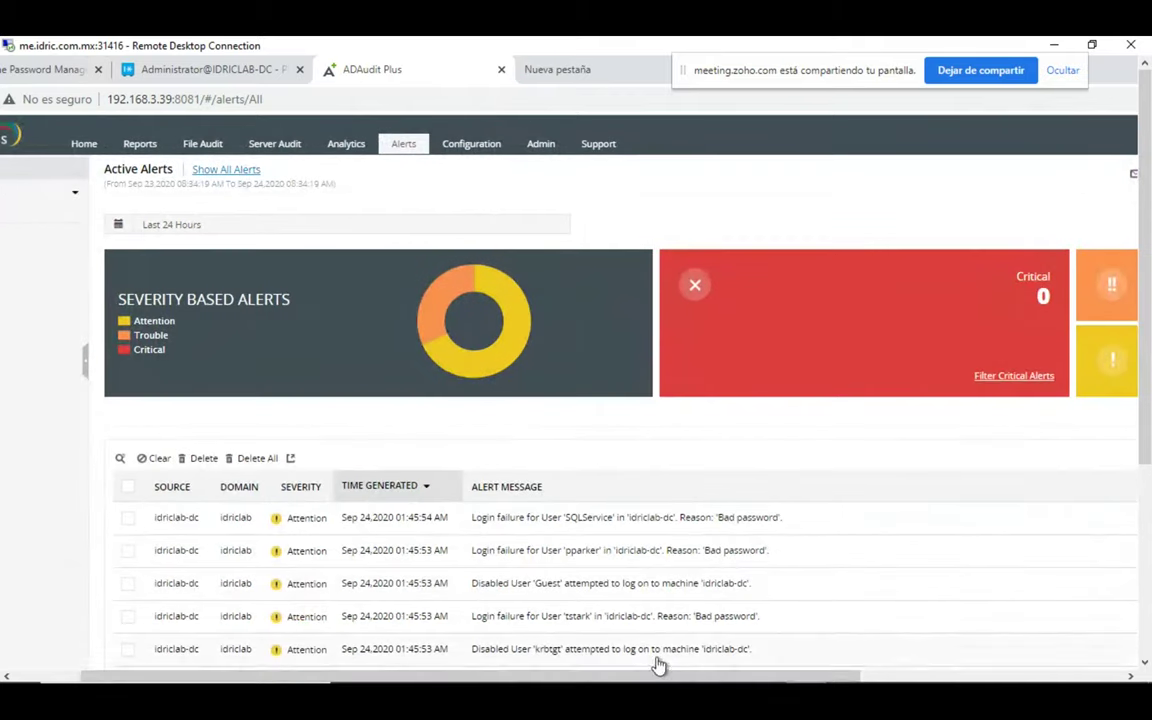
drag(660, 676, 761, 678)
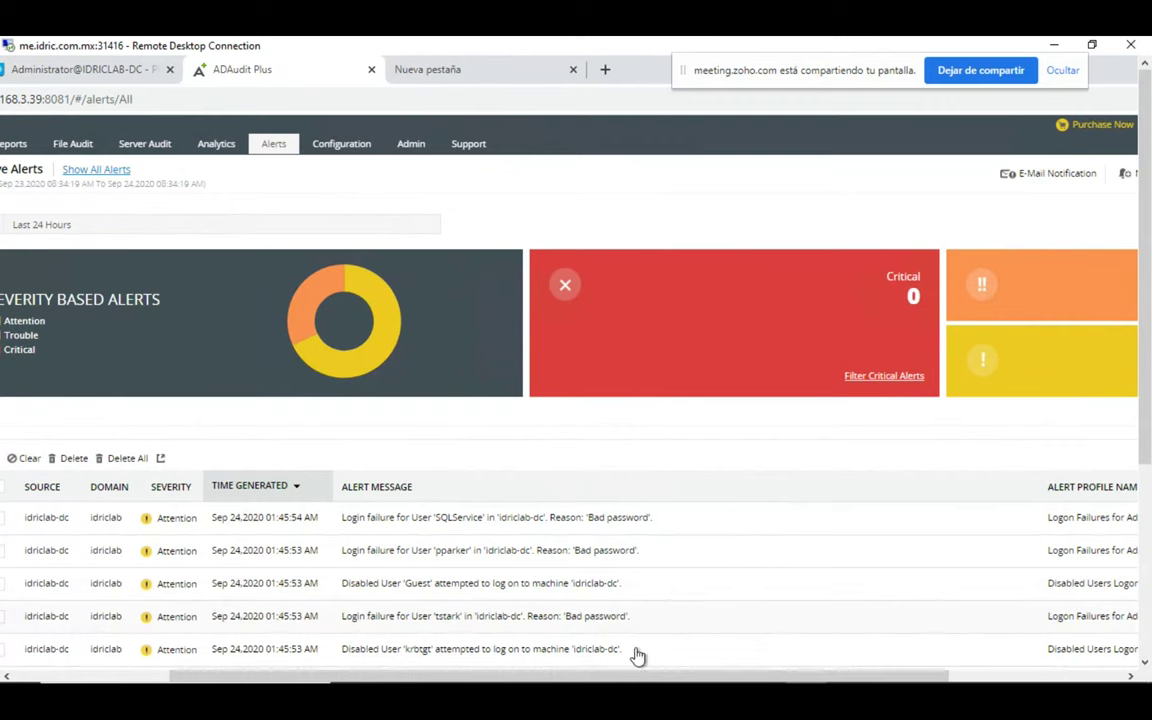
drag(634, 680, 832, 680)
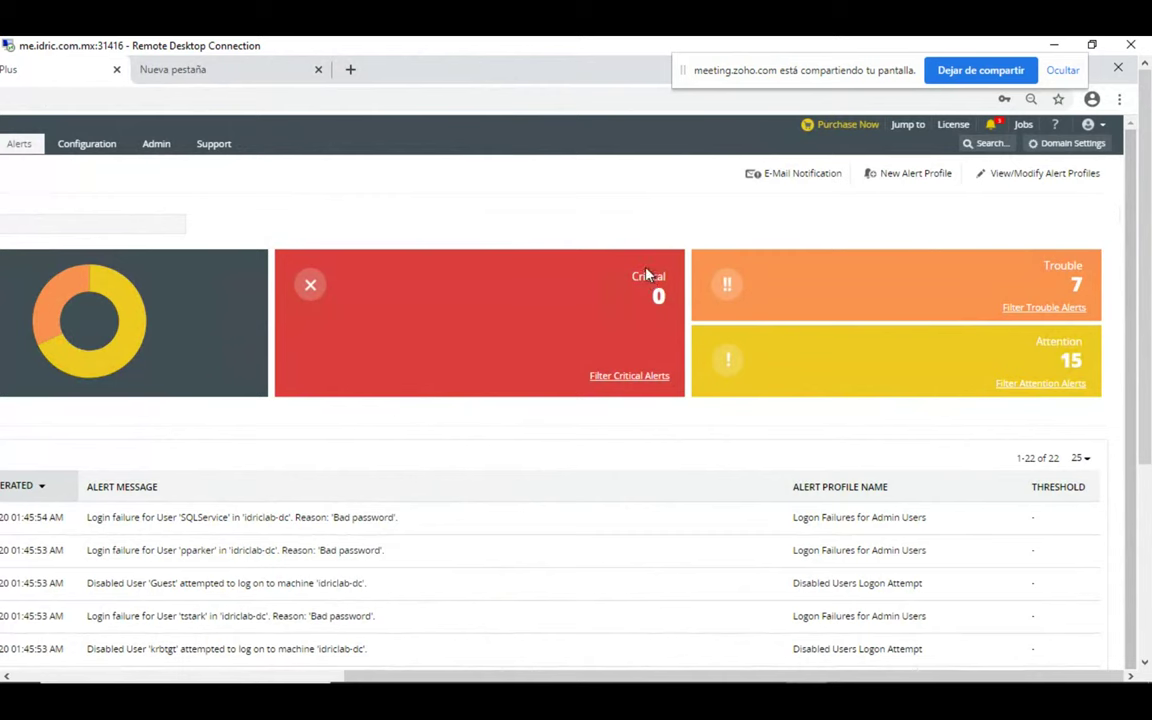
Step: Switch to the Gmail inbox, open the Logon Failures for Admin Users alert email, and minimize the Operaciones chat
mouse_move(600, 682)
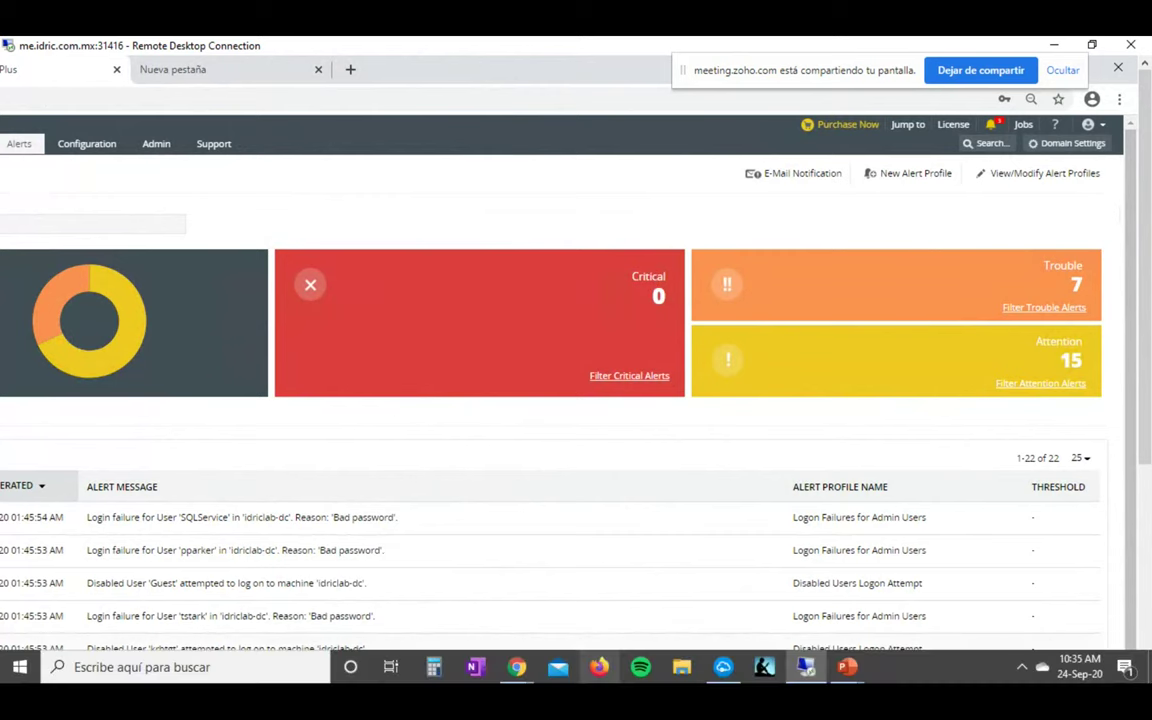
click(518, 678)
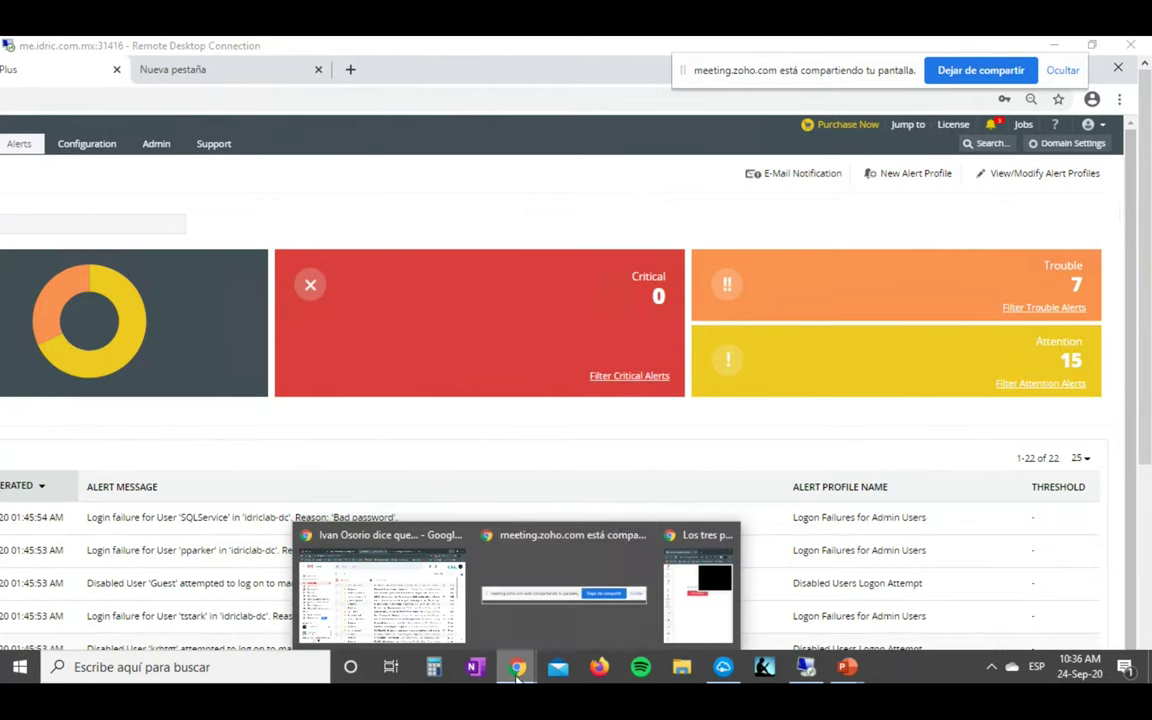
click(382, 592)
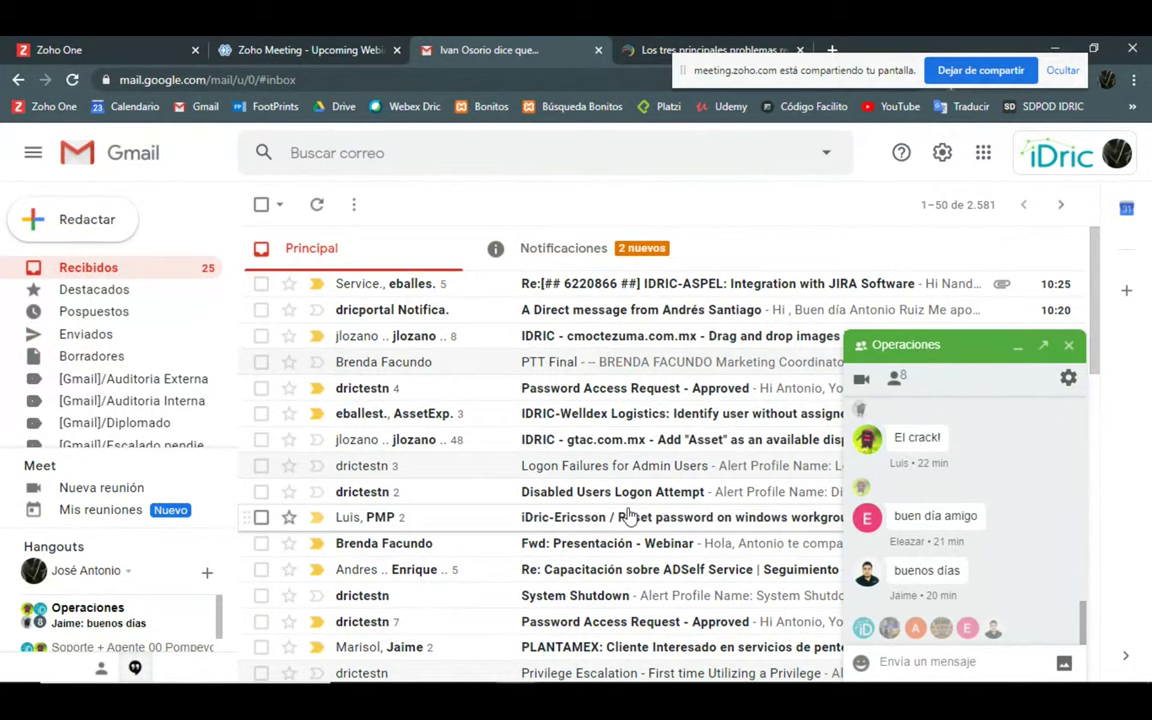
click(631, 466)
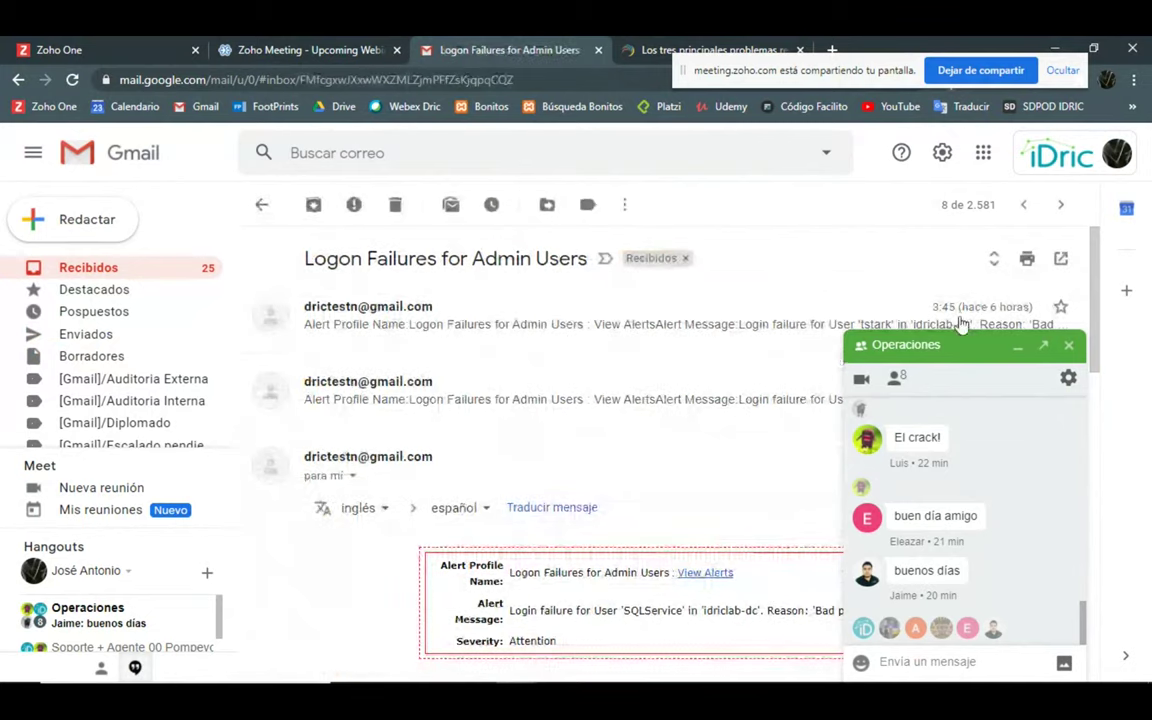
click(1018, 347)
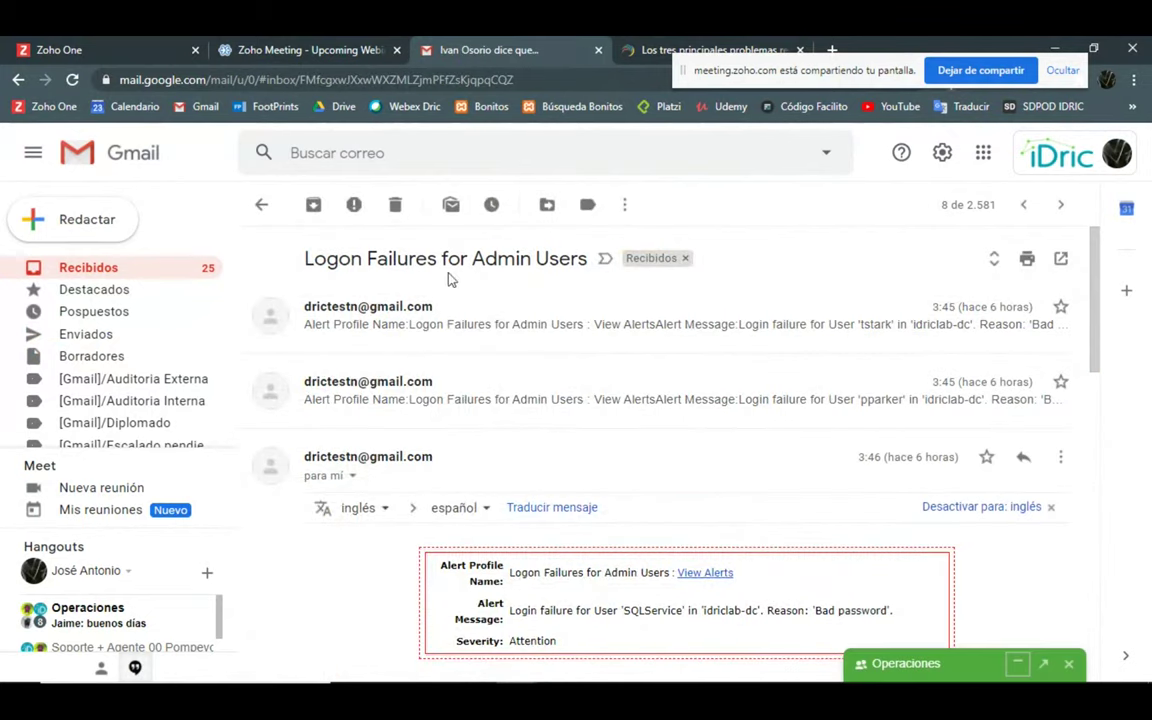
Step: Highlight part of the email's subject and the SQLService user in its alert message while reading the notification
scroll(530, 300, down, 2)
scroll(530, 300, up, 2)
drag(409, 260, 594, 289)
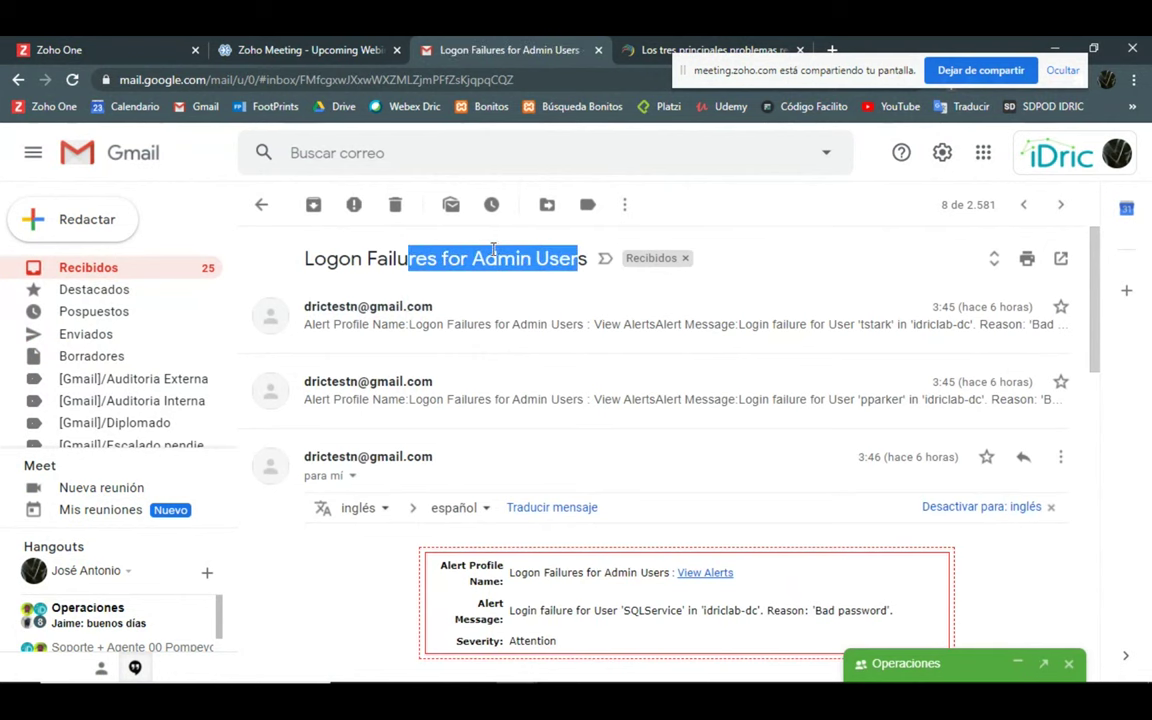
scroll(1082, 357, down, 1)
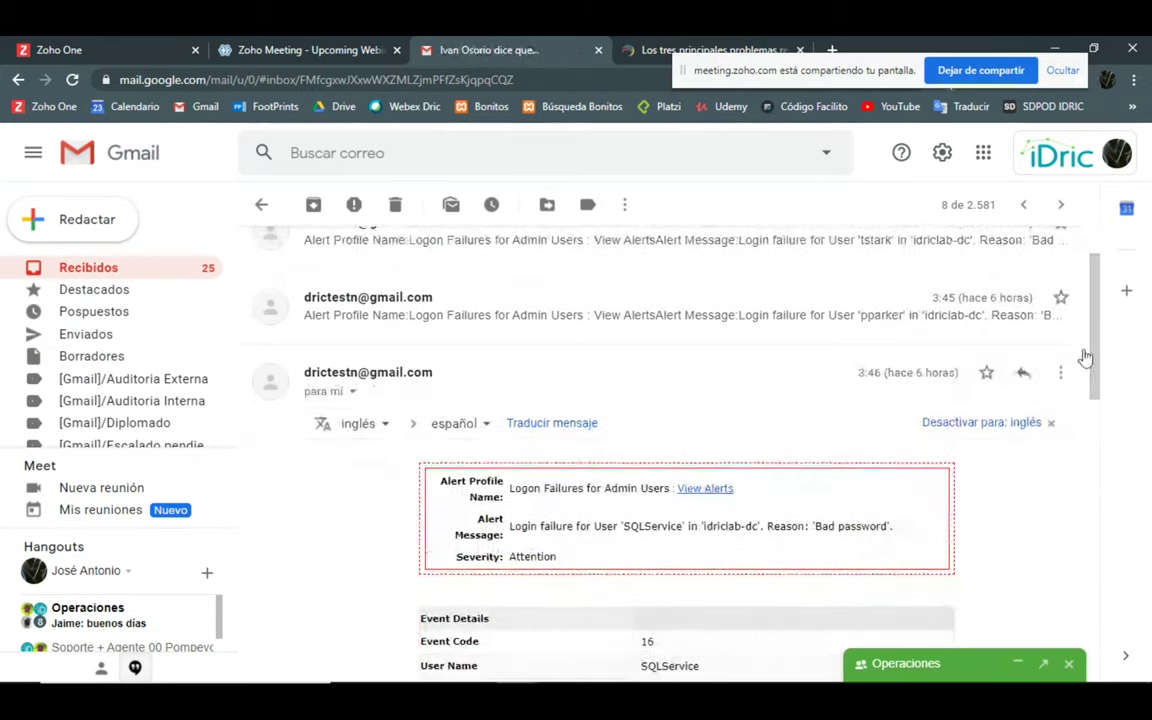
scroll(1100, 330, down, 2)
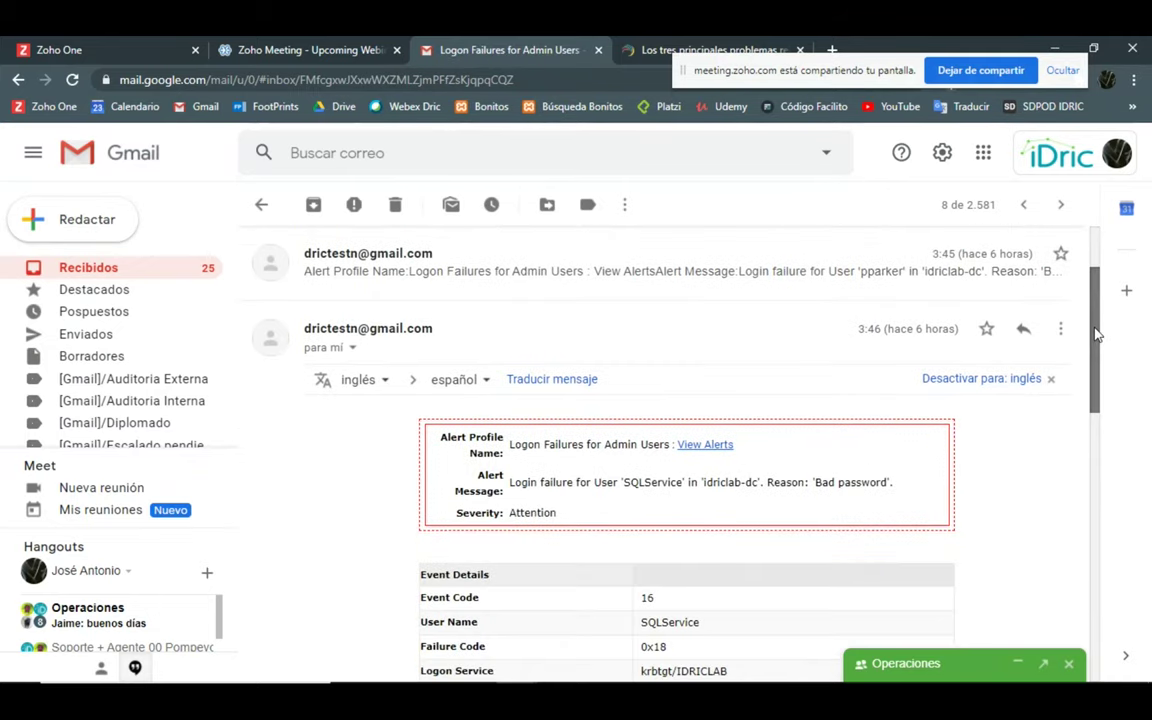
drag(683, 426, 621, 426)
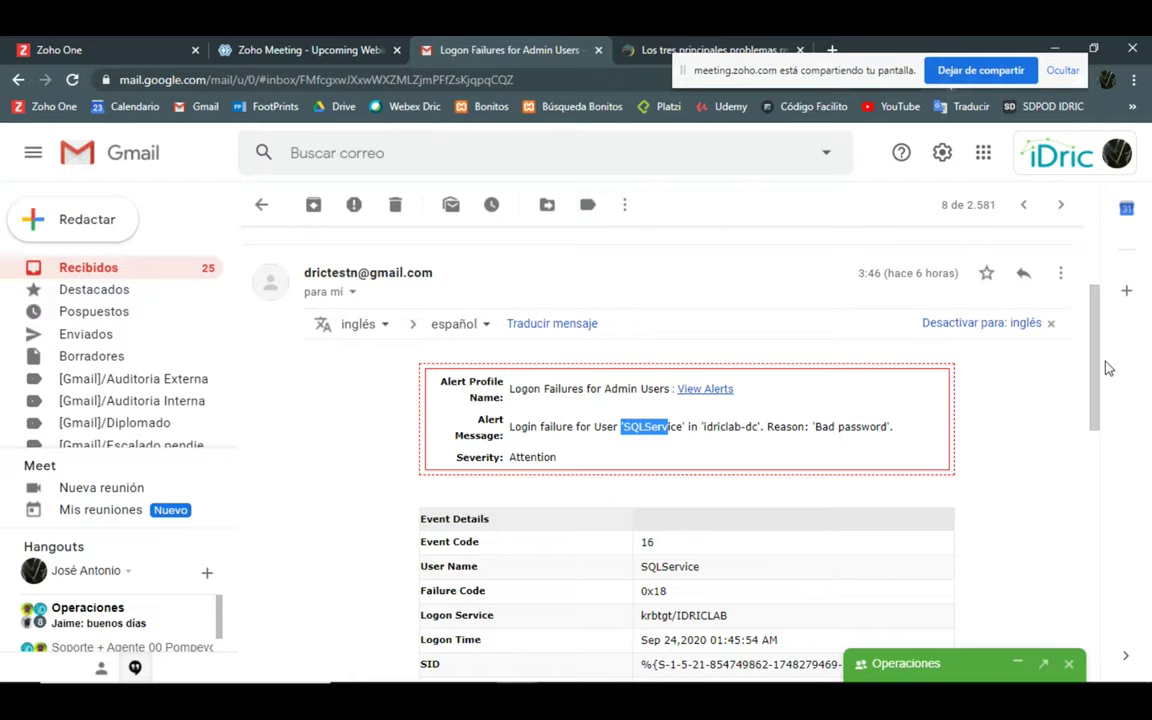
mouse_move(1095, 378)
mouse_down()
mouse_move(1096, 566)
mouse_move(1095, 354)
mouse_up()
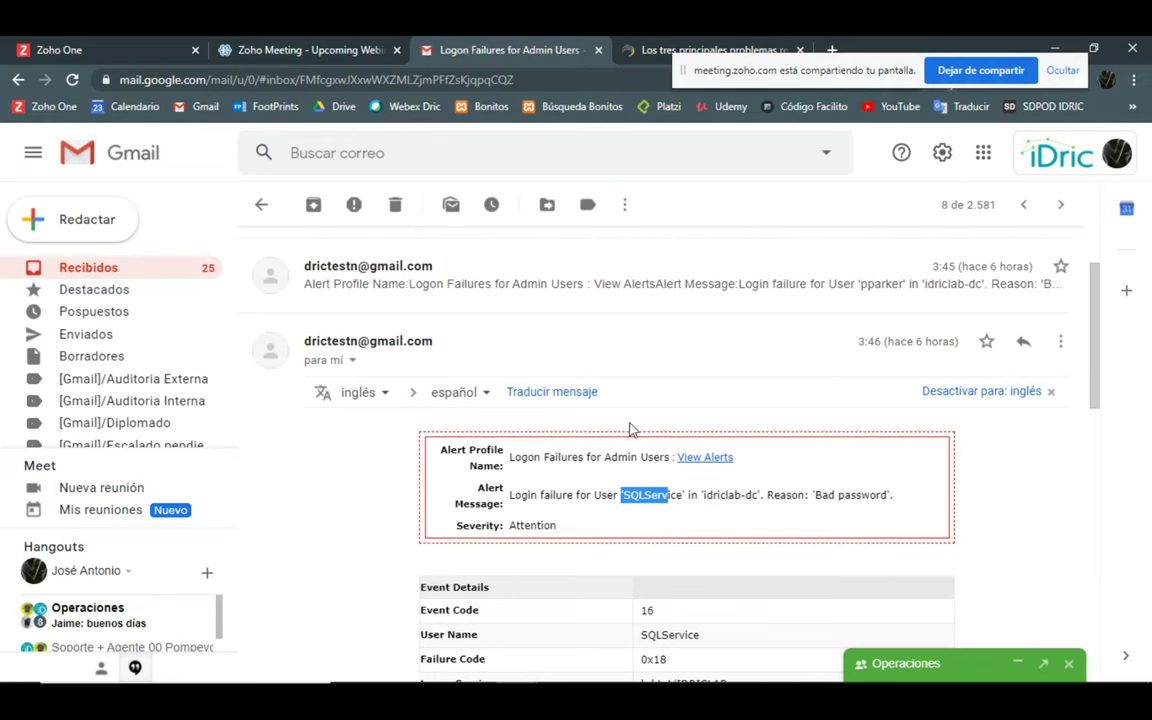
Step: Close the Operaciones chat and examine the Event Details table of the SQLService login failure email
click(1068, 666)
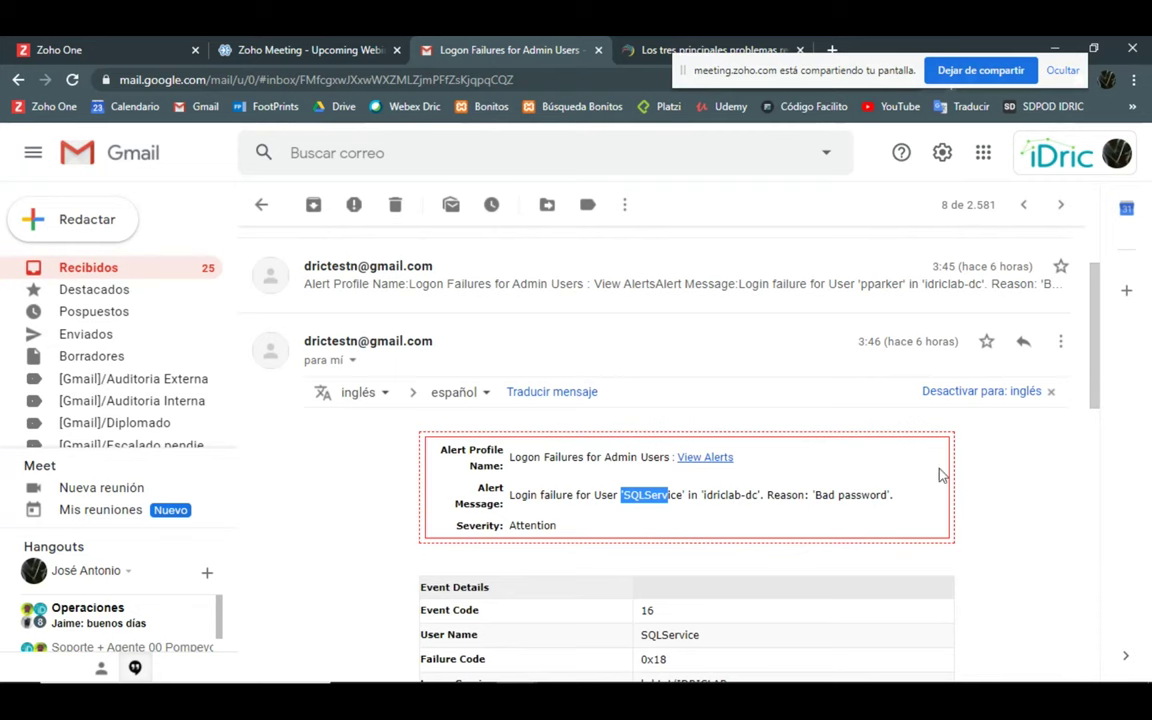
scroll(905, 514, down, 5)
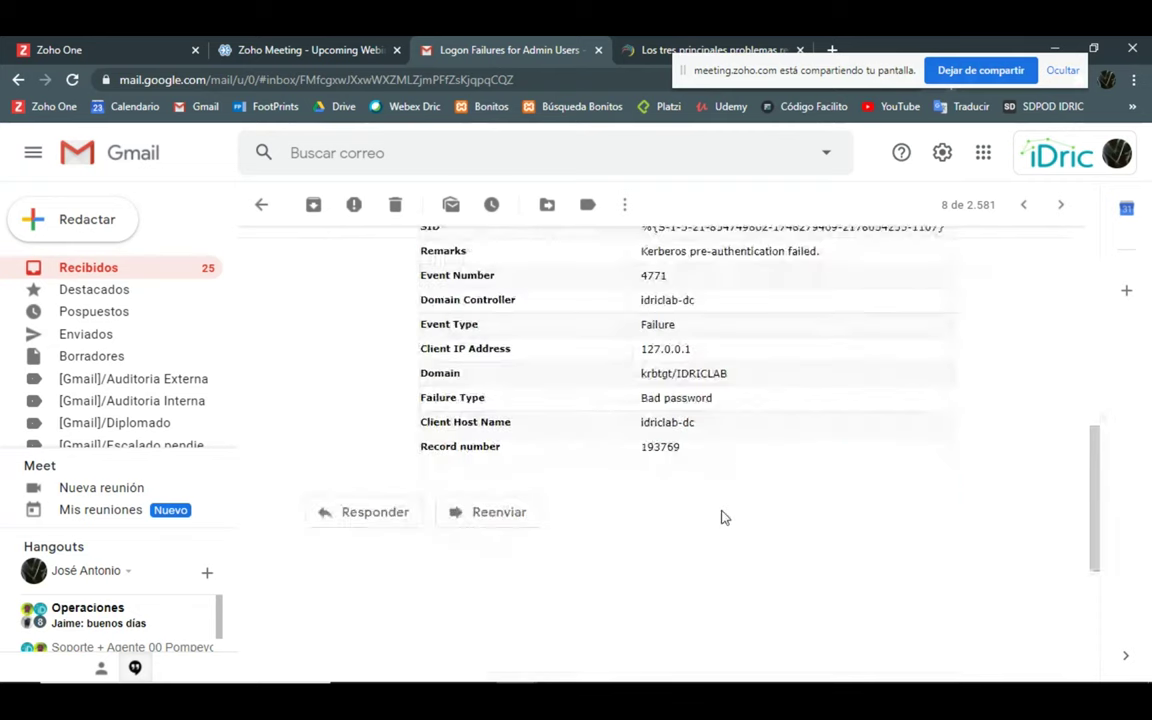
scroll(723, 517, up, 4)
scroll(723, 517, down, 1)
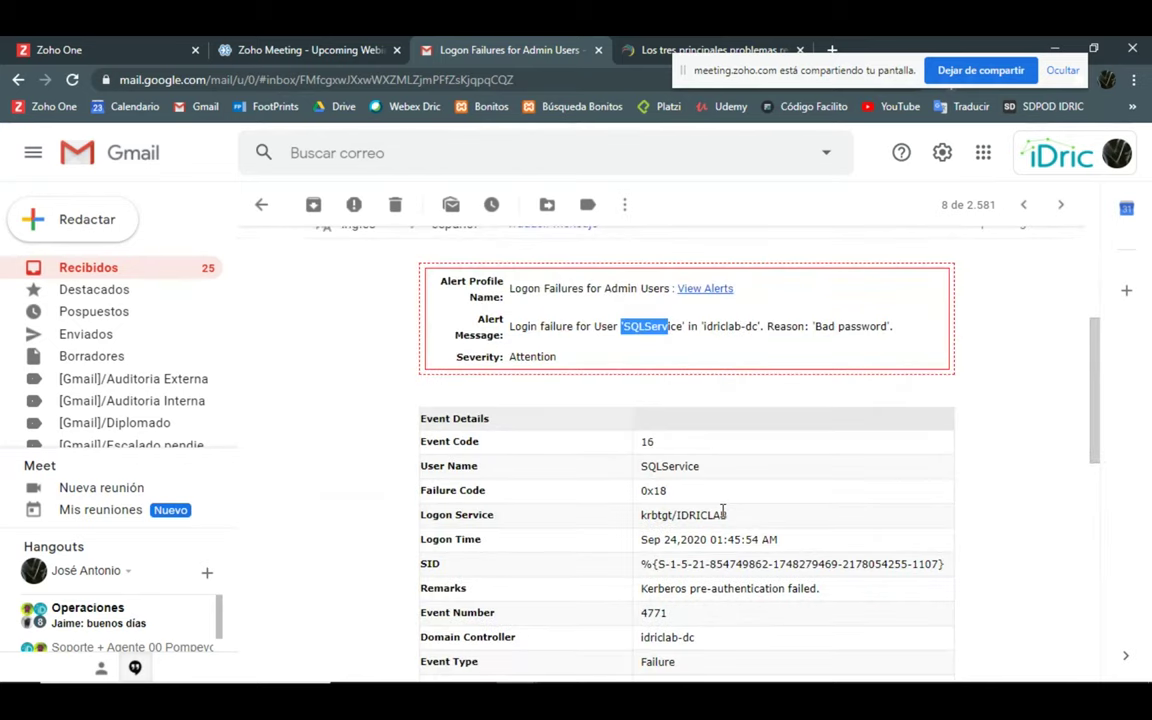
scroll(580, 462, down, 1)
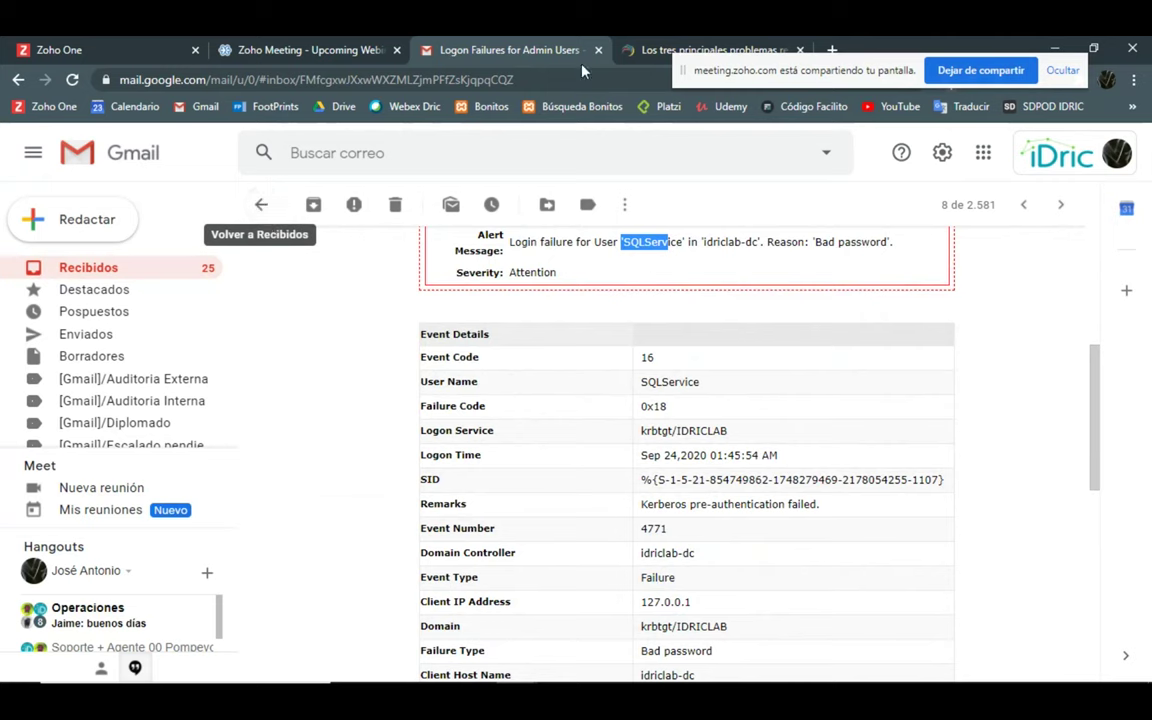
click(645, 50)
click(461, 40)
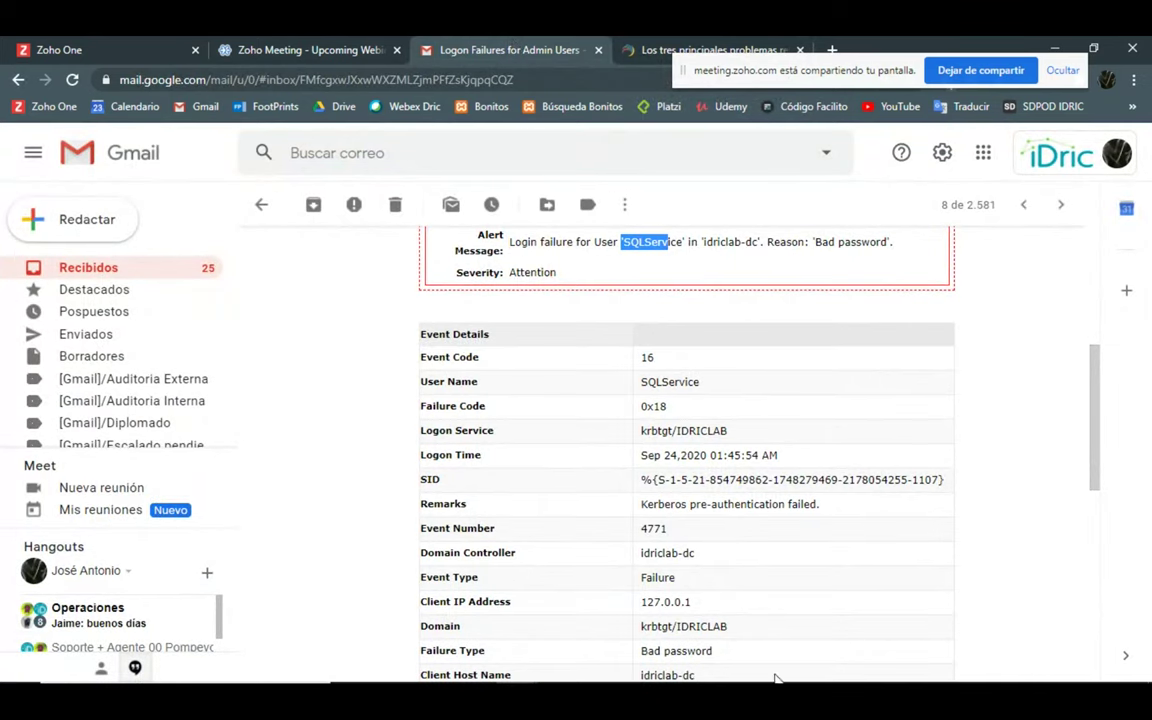
Step: Return to ADAudit Plus in the remote session and view the analytics summaries of unusual activities by user and by server
click(806, 670)
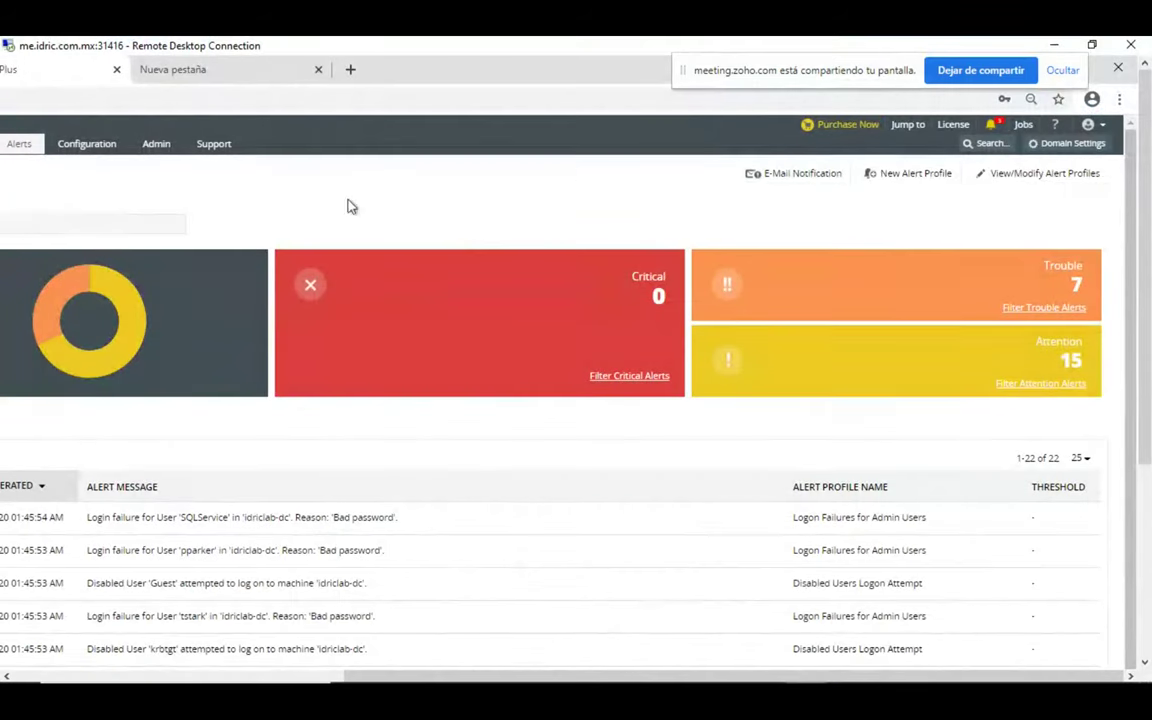
scroll(597, 640, left, 5)
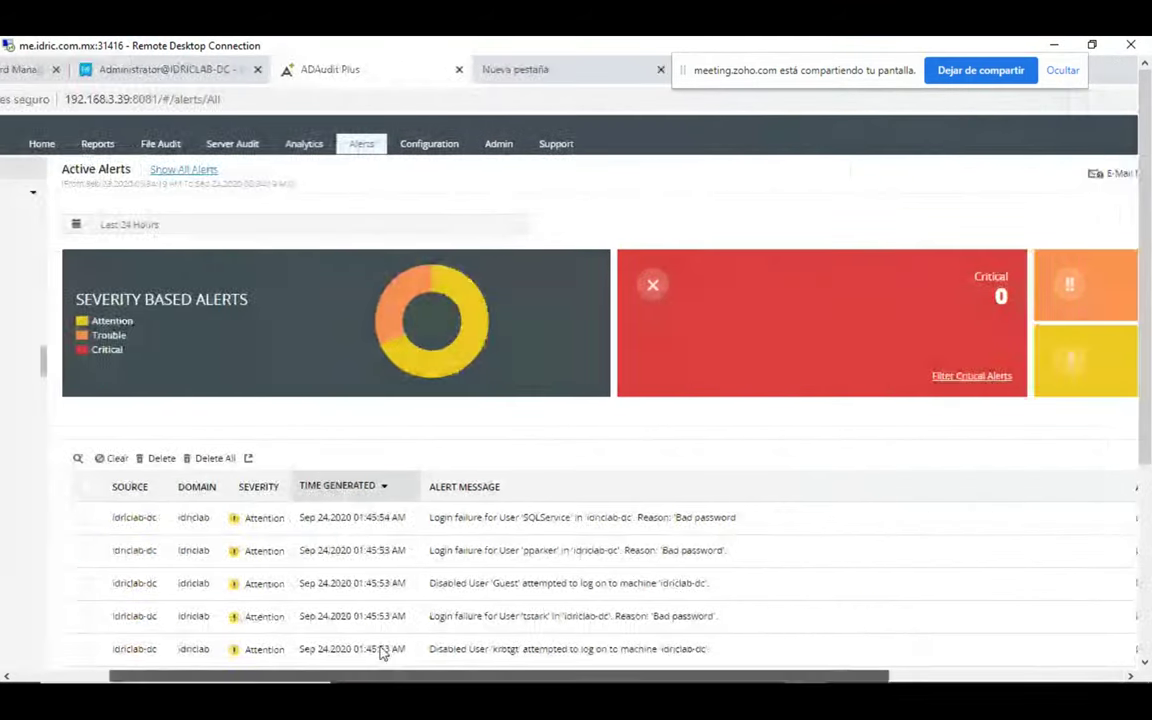
click(405, 148)
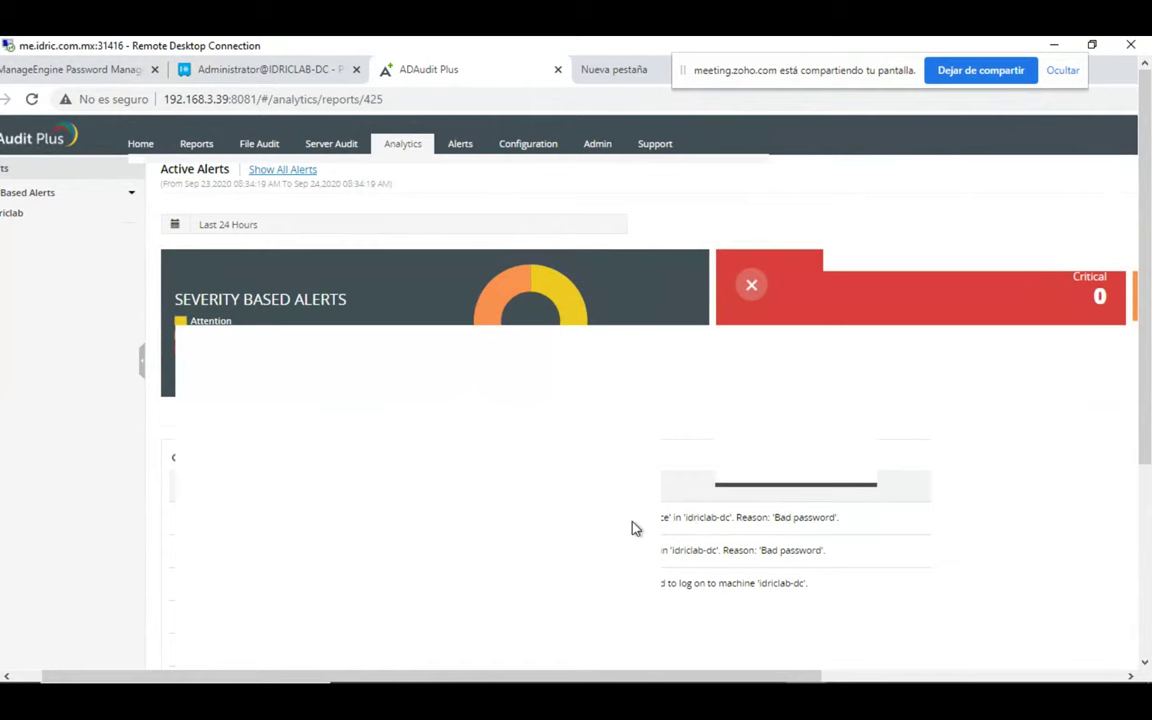
click(82, 236)
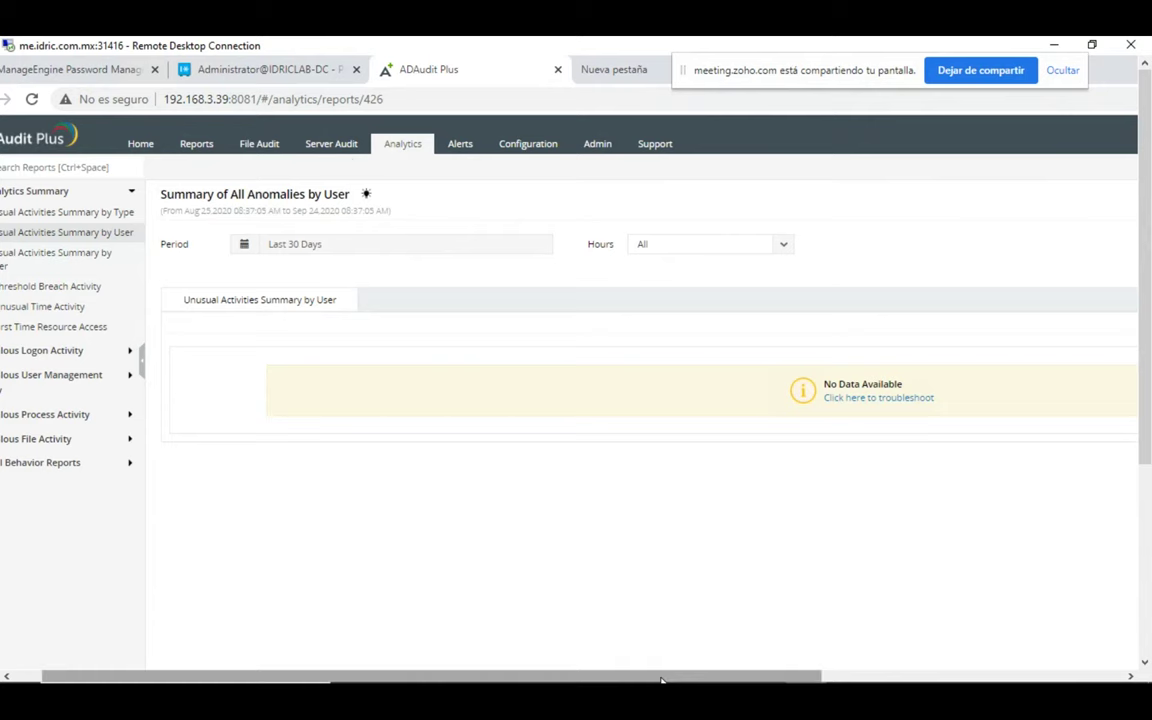
drag(661, 679, 527, 679)
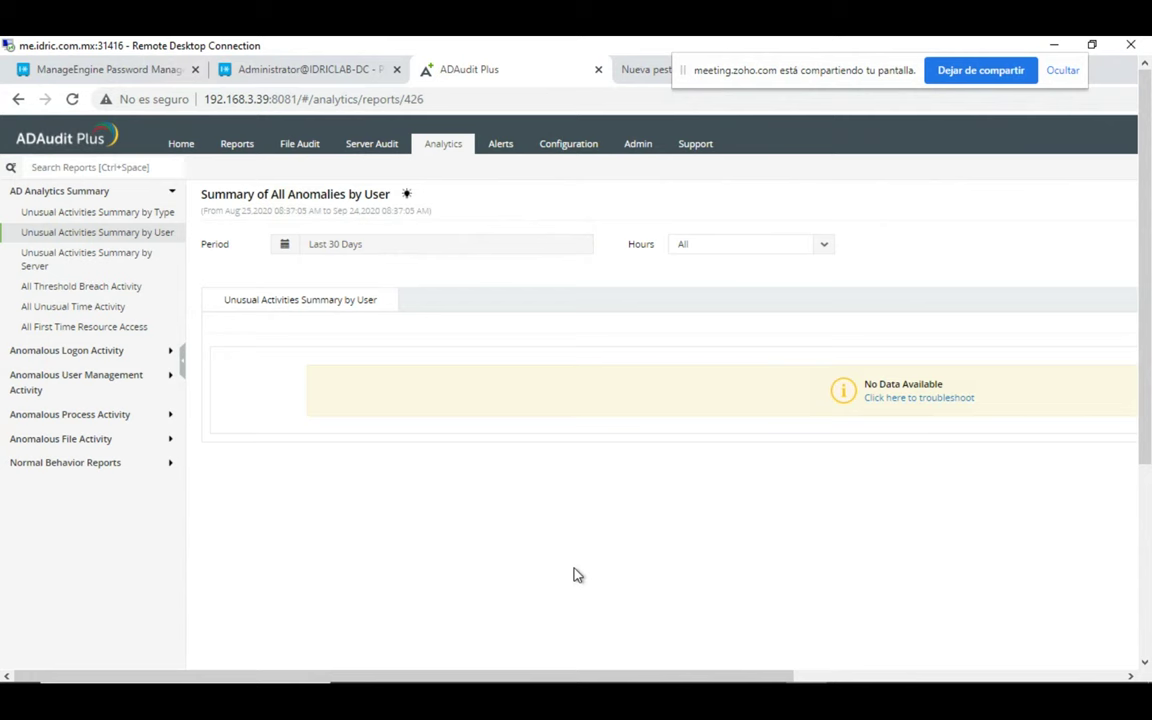
click(145, 262)
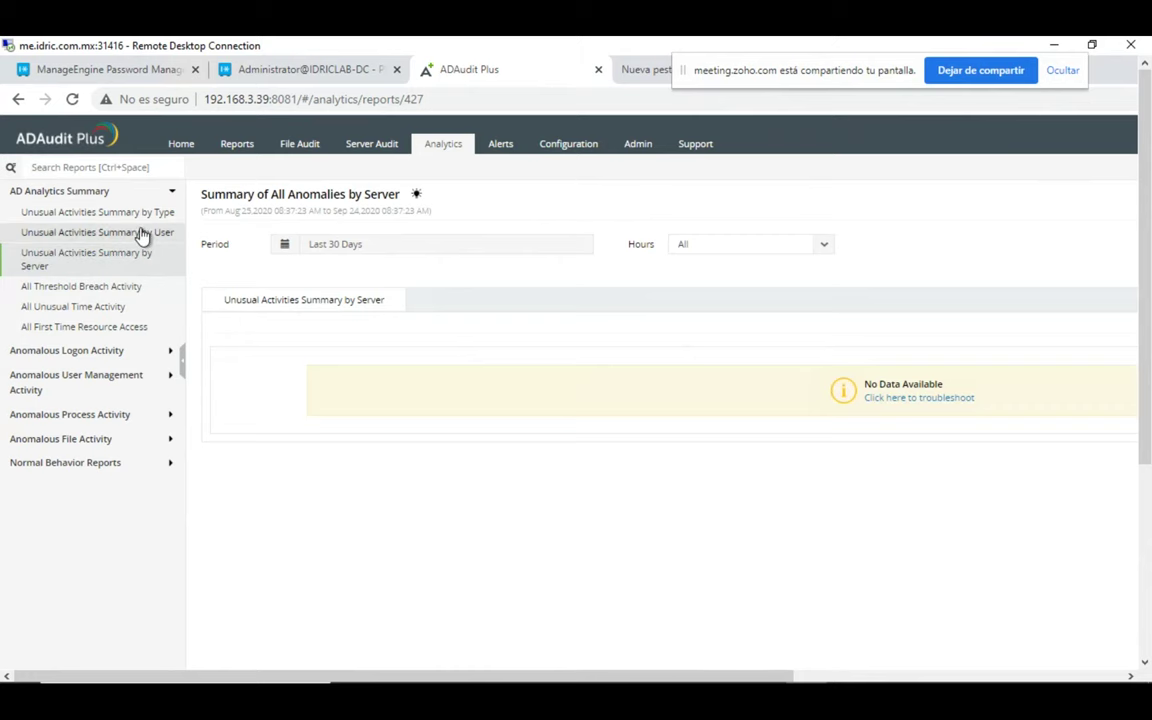
Step: View the server audit's file integrity monitoring report and return to the Users First and Last Logon By Computers report
click(240, 144)
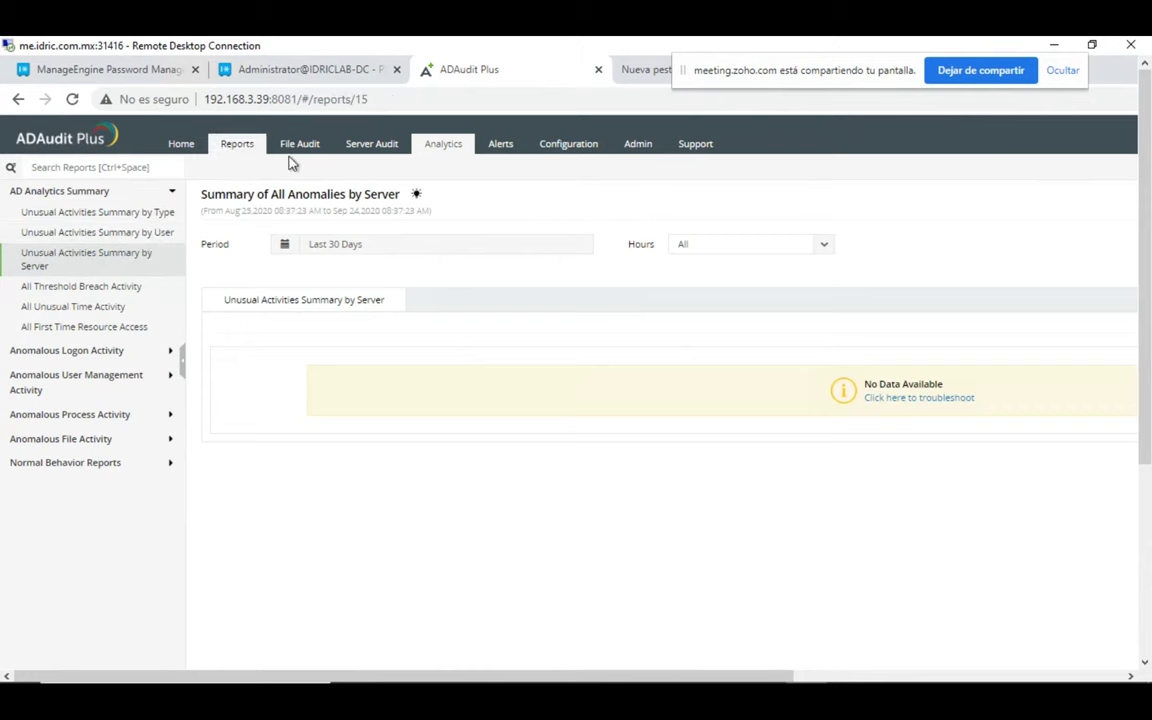
click(368, 146)
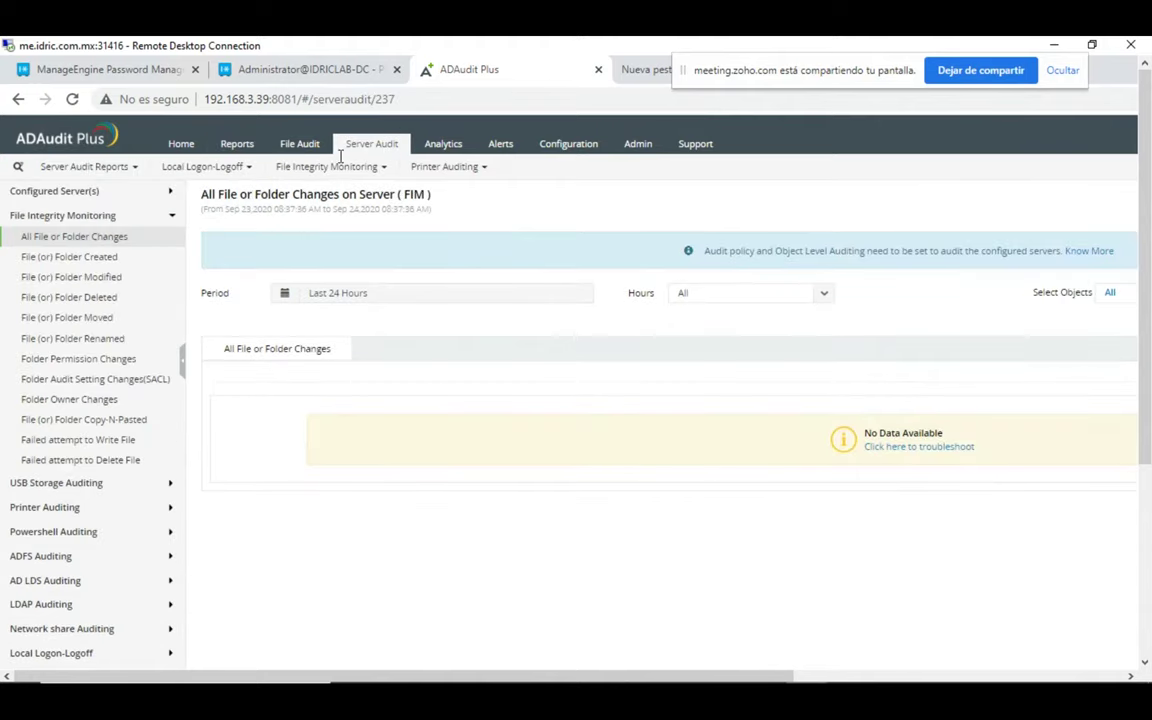
click(240, 144)
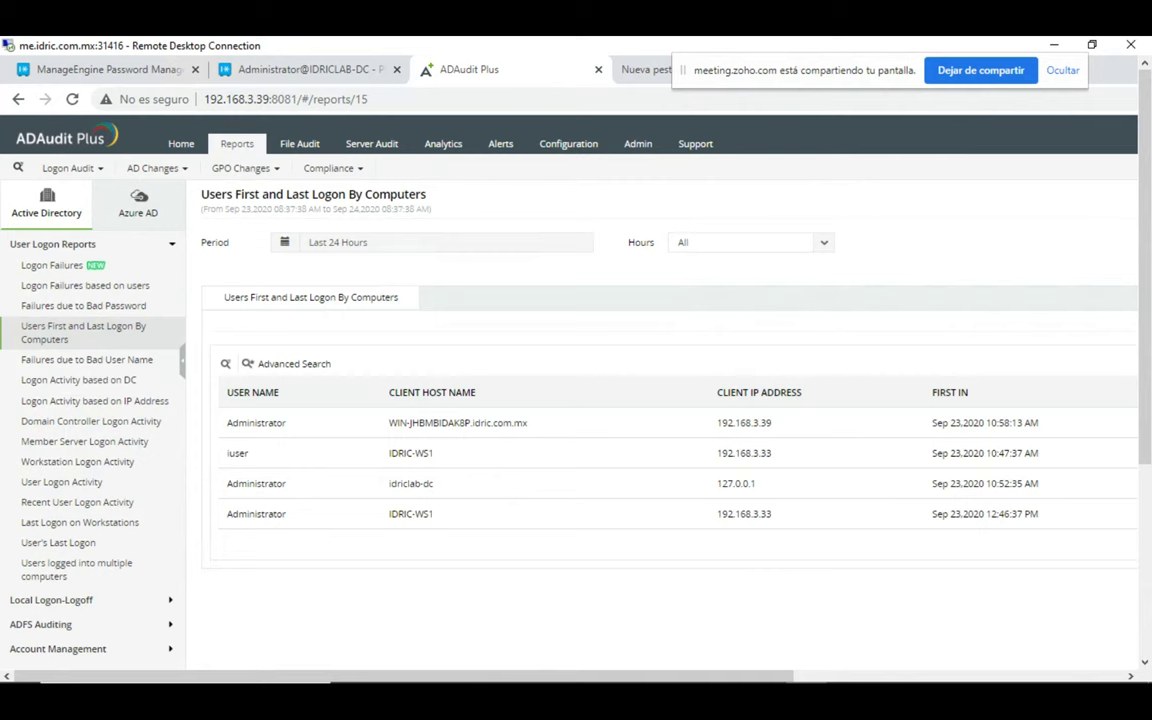
Step: Switch to the running PowerPoint slide show and advance to the slide "Soluciones para el reseteo de contraseñas a demanda"
mouse_move(857, 677)
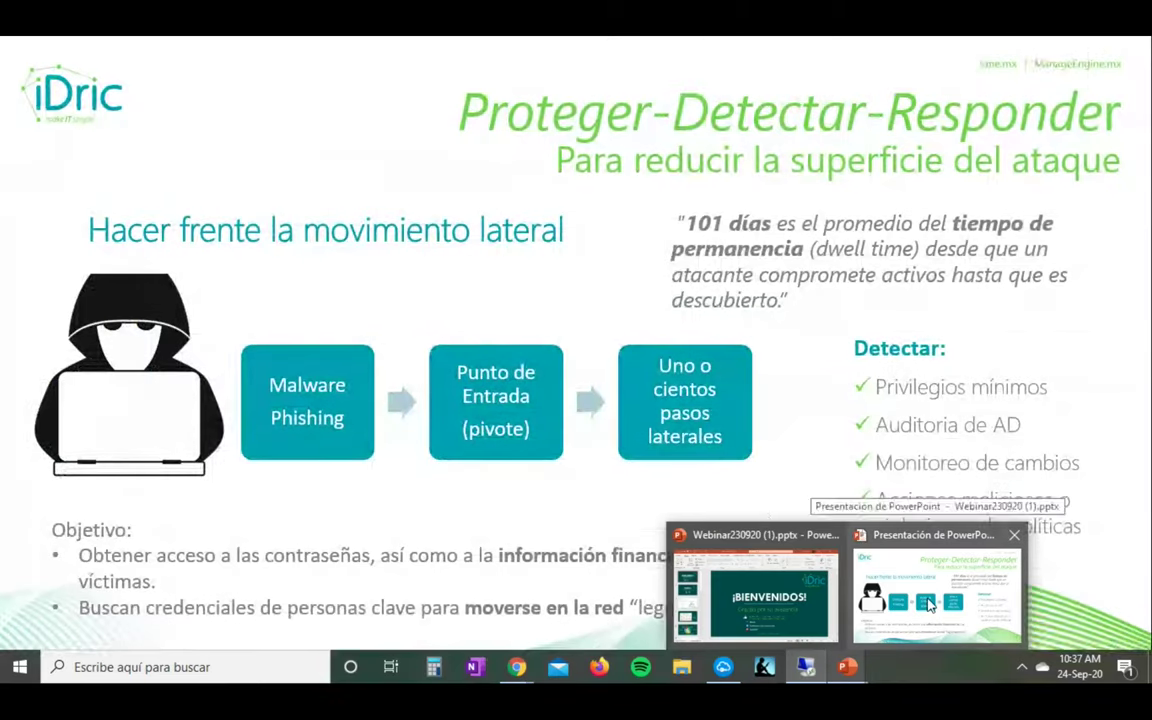
click(912, 598)
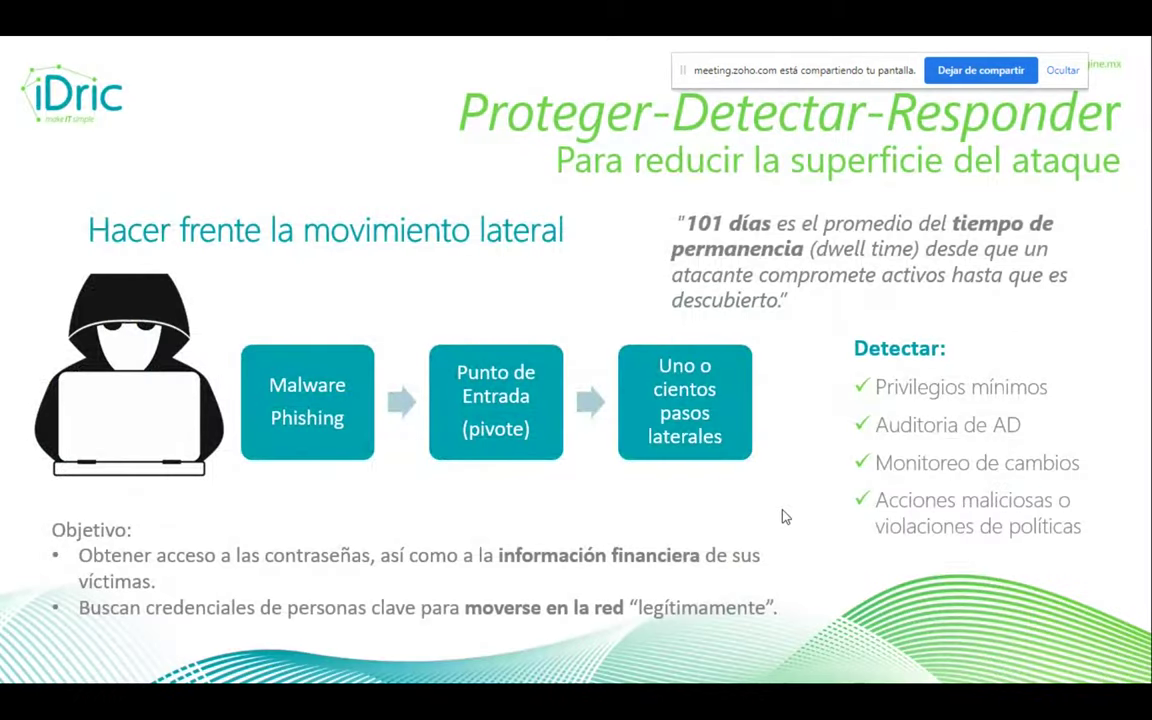
key(Right)
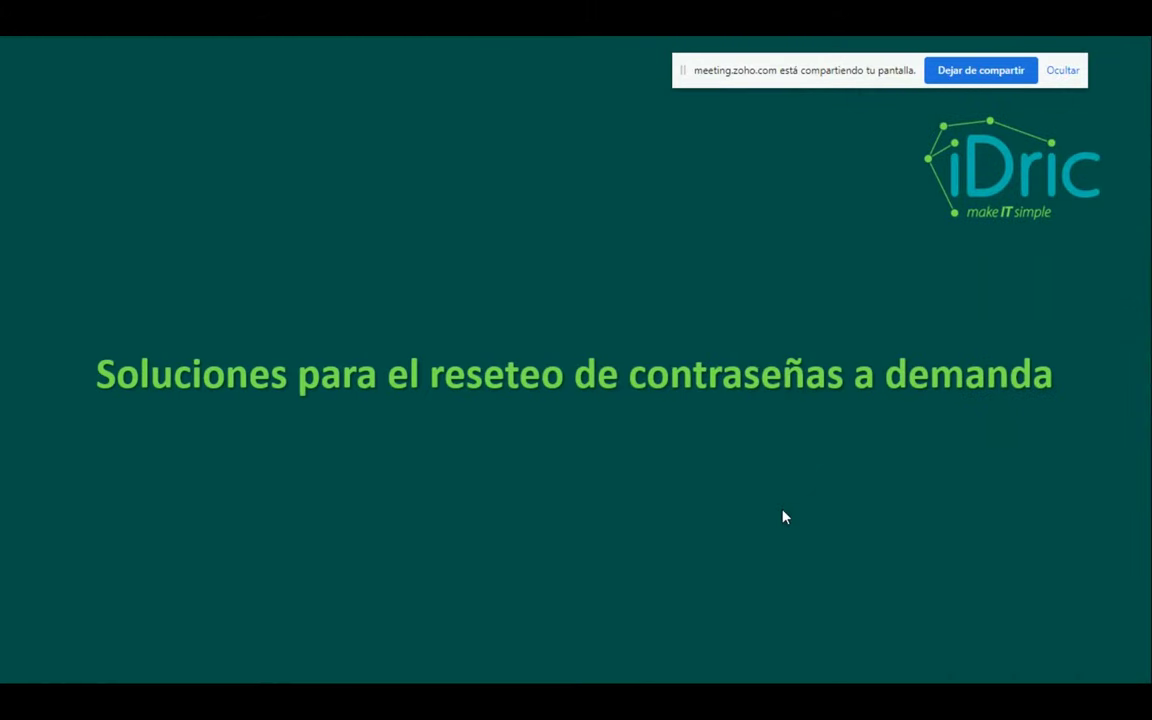
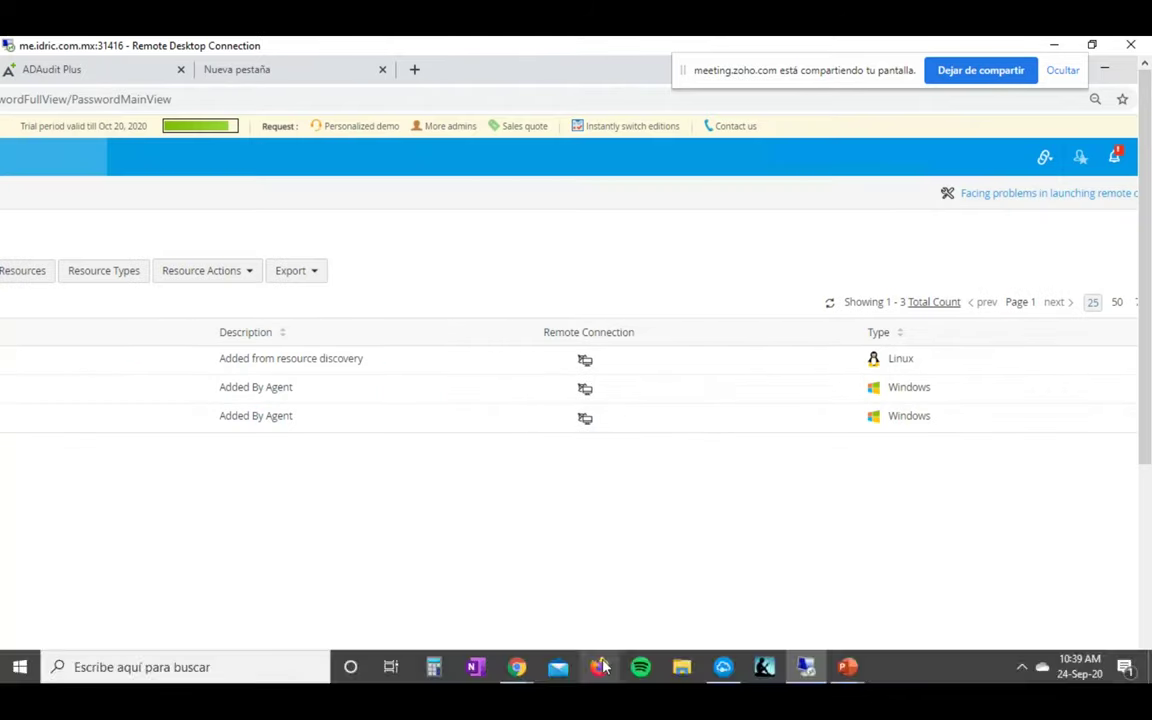
Step: Return to the remote desktop browser and close the Administrator@IDRICLAB-DC session
drag(590, 673, 258, 670)
click(300, 78)
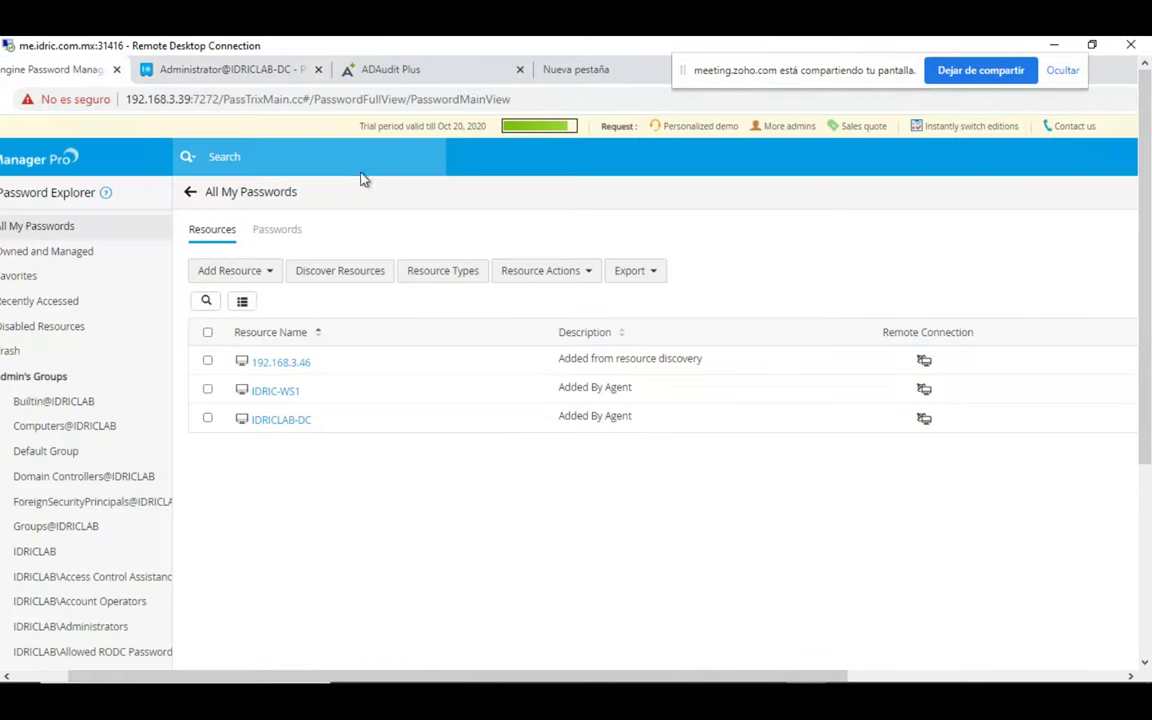
click(66, 68)
click(257, 62)
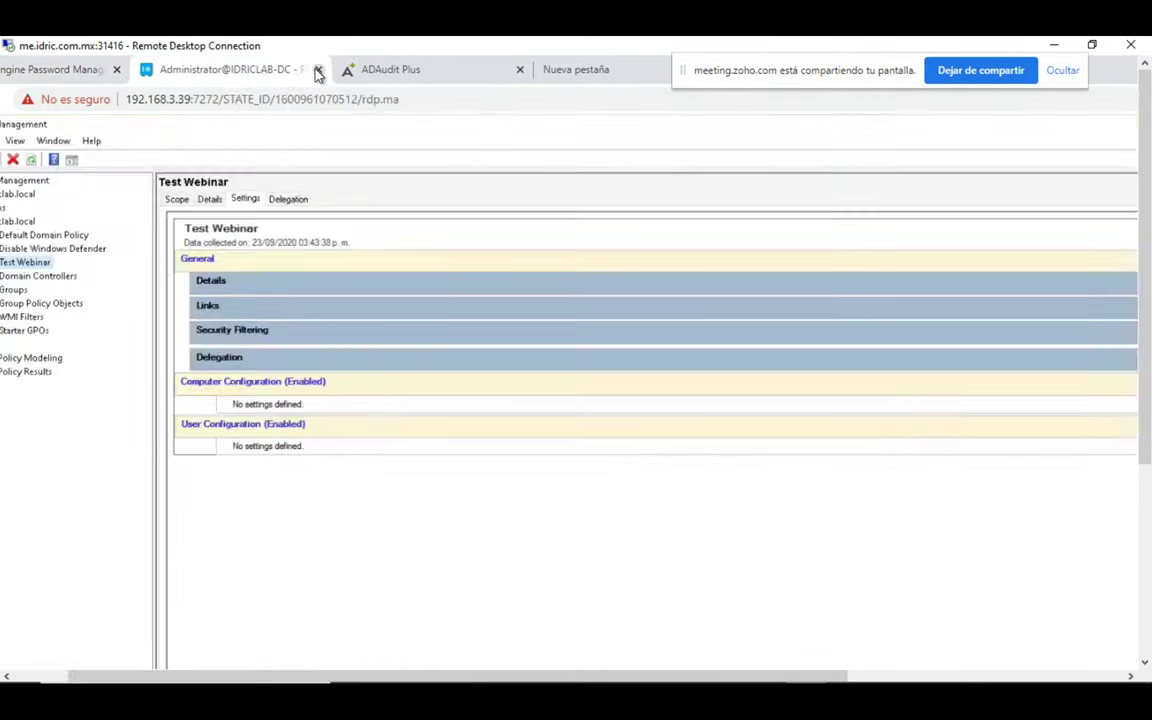
click(318, 69)
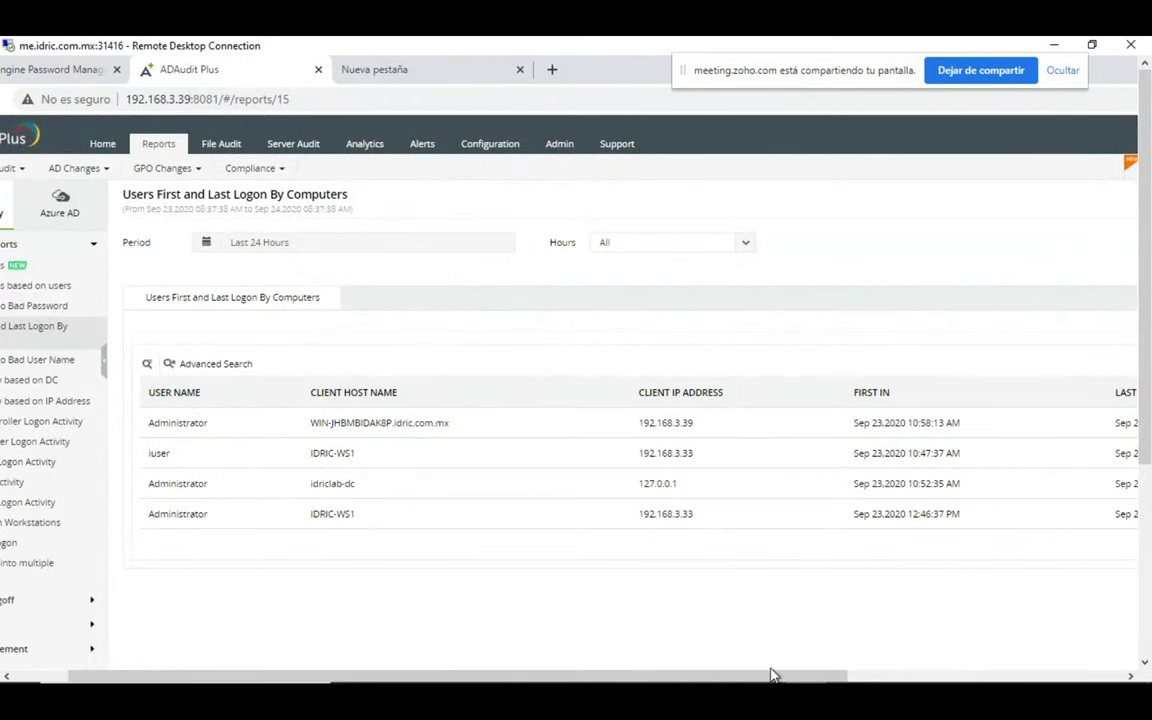
Step: Switch to the incognito Password Manager Pro window and log in with the requesting user's username and account password
scroll(1003, 625, right, 5)
scroll(748, 591, left, 6)
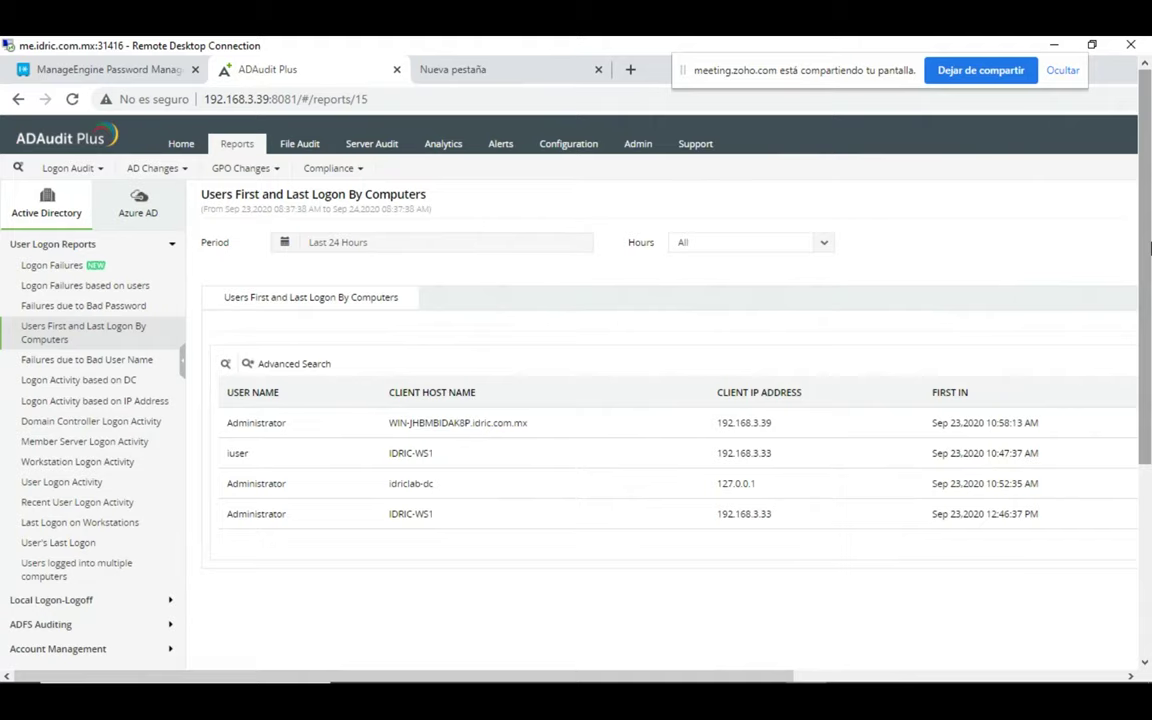
scroll(1146, 248, down, 5)
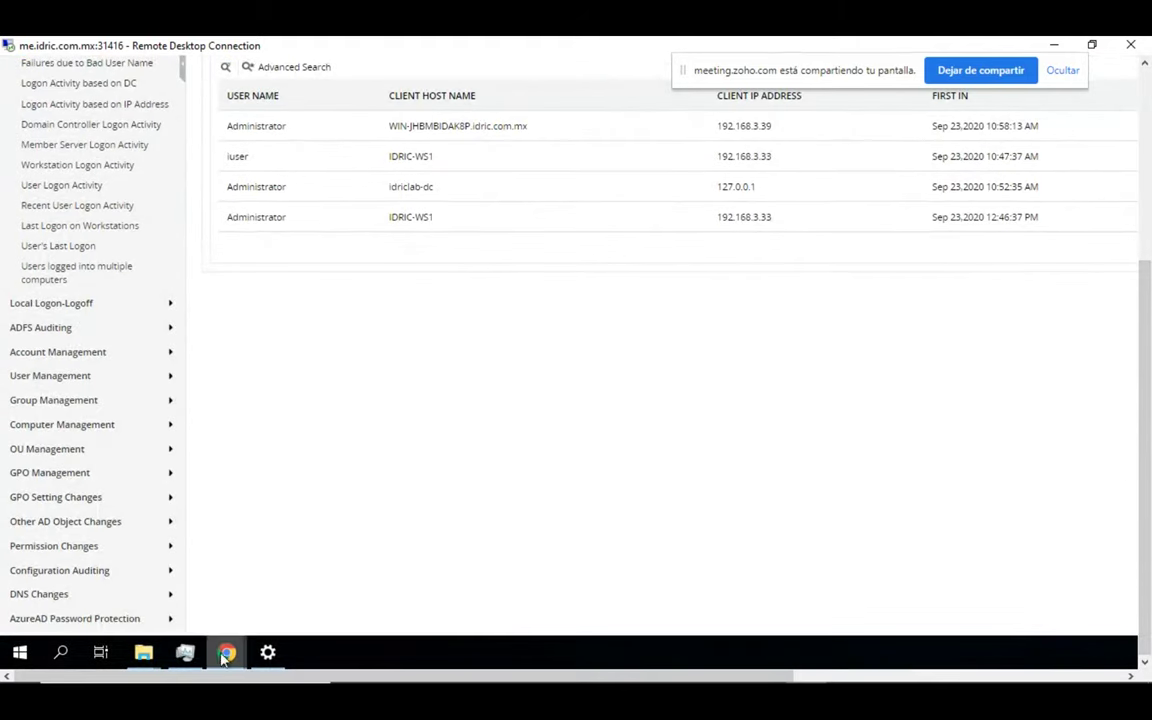
mouse_move(224, 655)
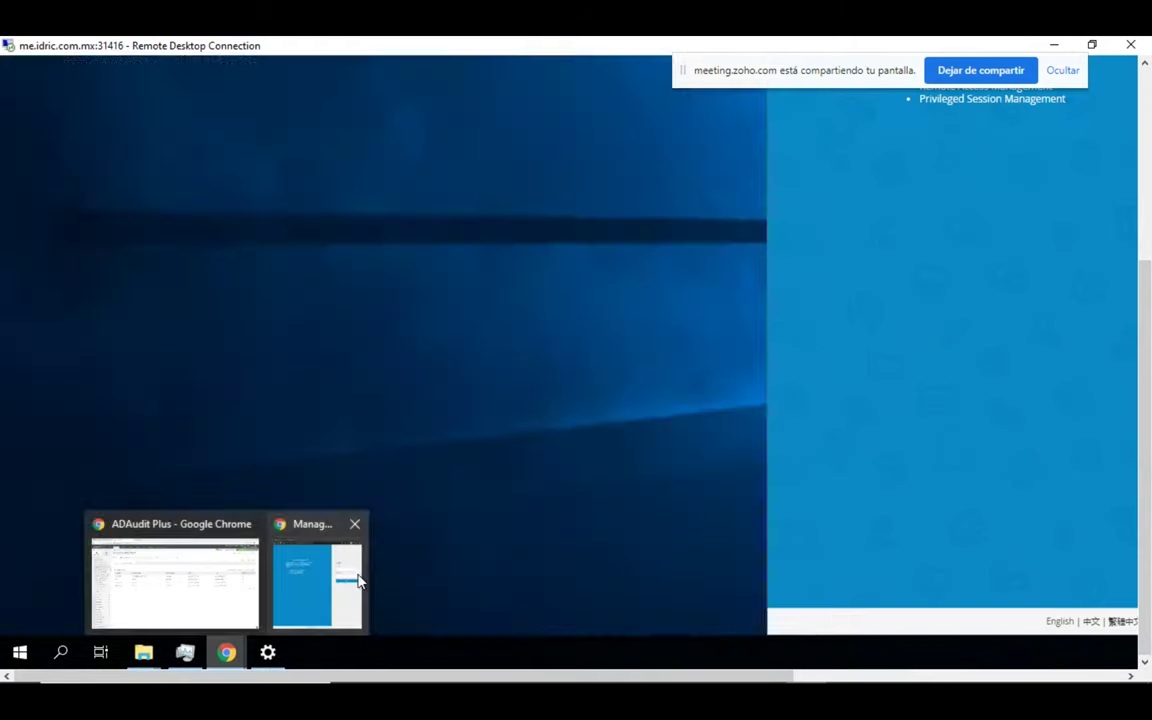
click(340, 588)
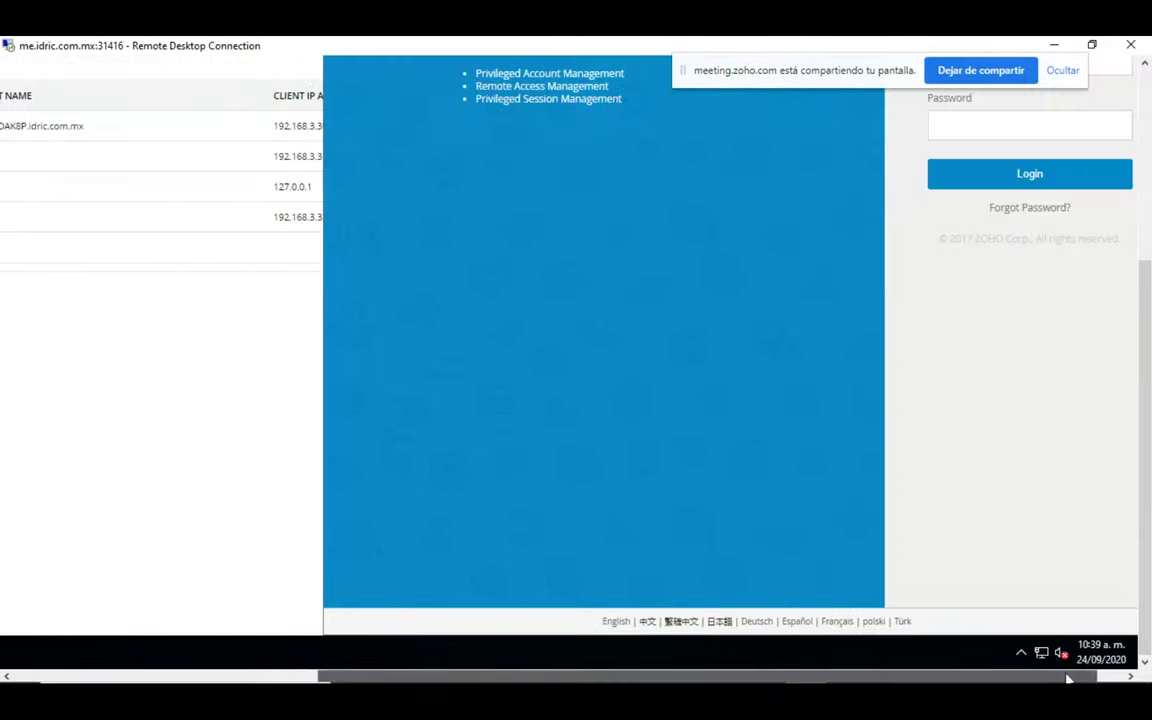
scroll(1149, 287, up, 2)
scroll(1149, 287, up, 2)
text(auei)
text(ru)
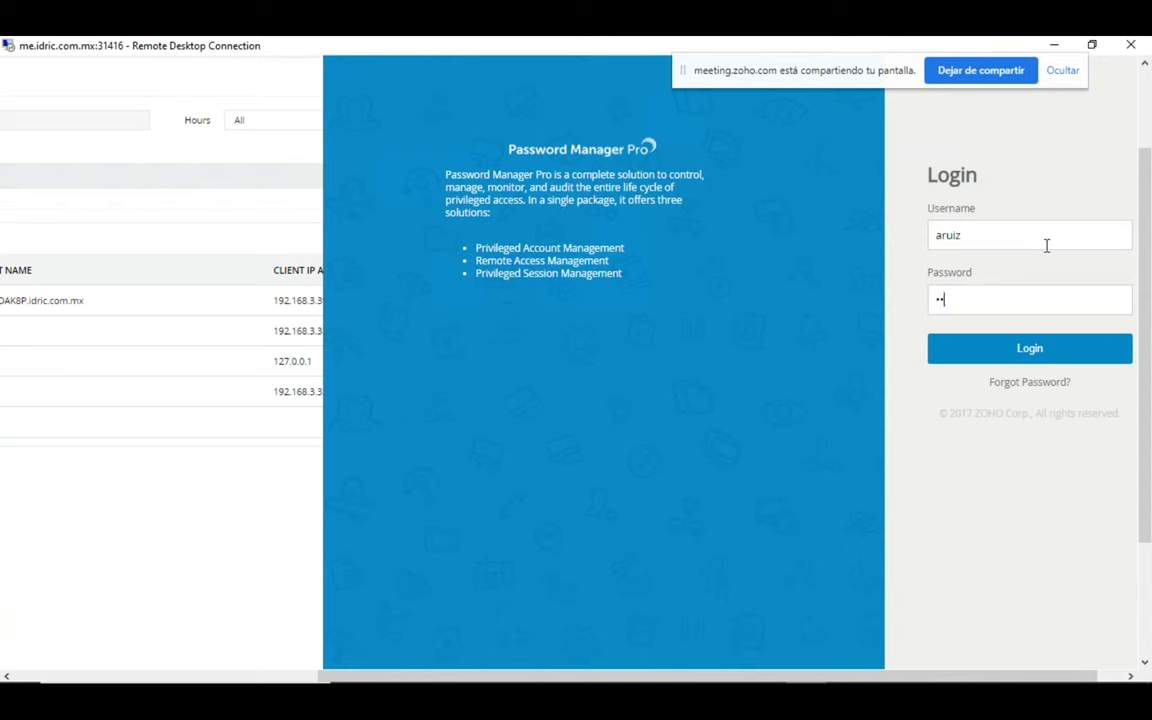
text(••••)
key(Return)
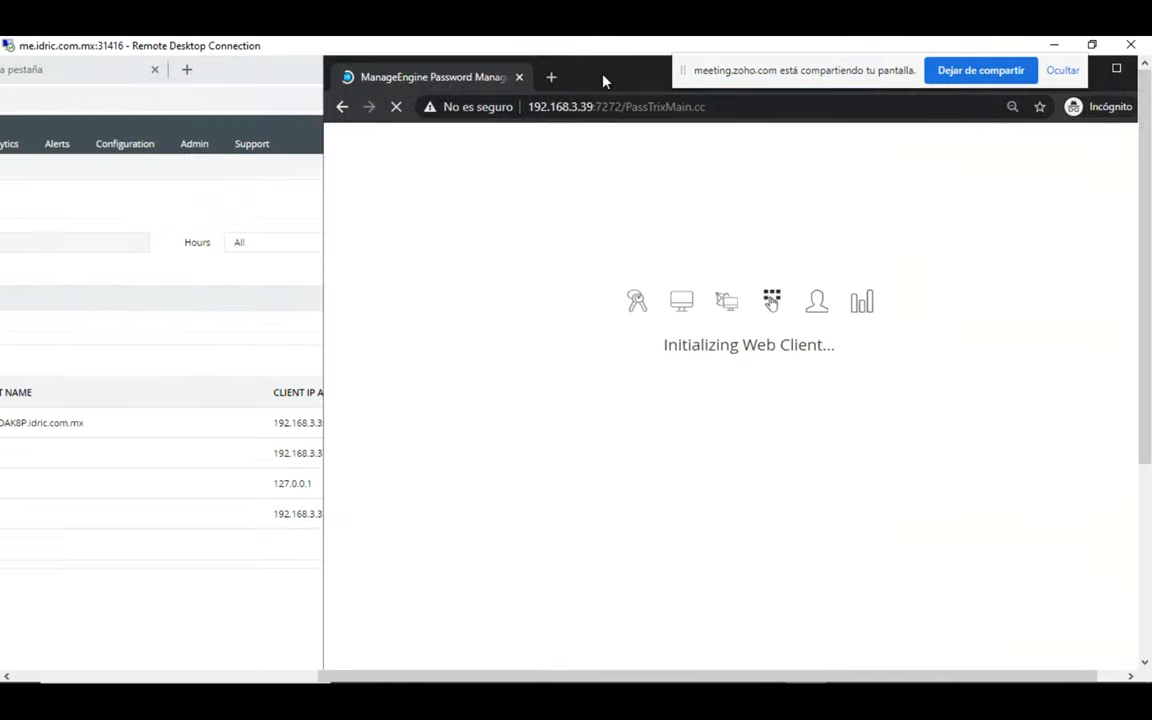
Step: Maximize the incognito window and open the account details of resource 192.168.3.46
click(612, 231)
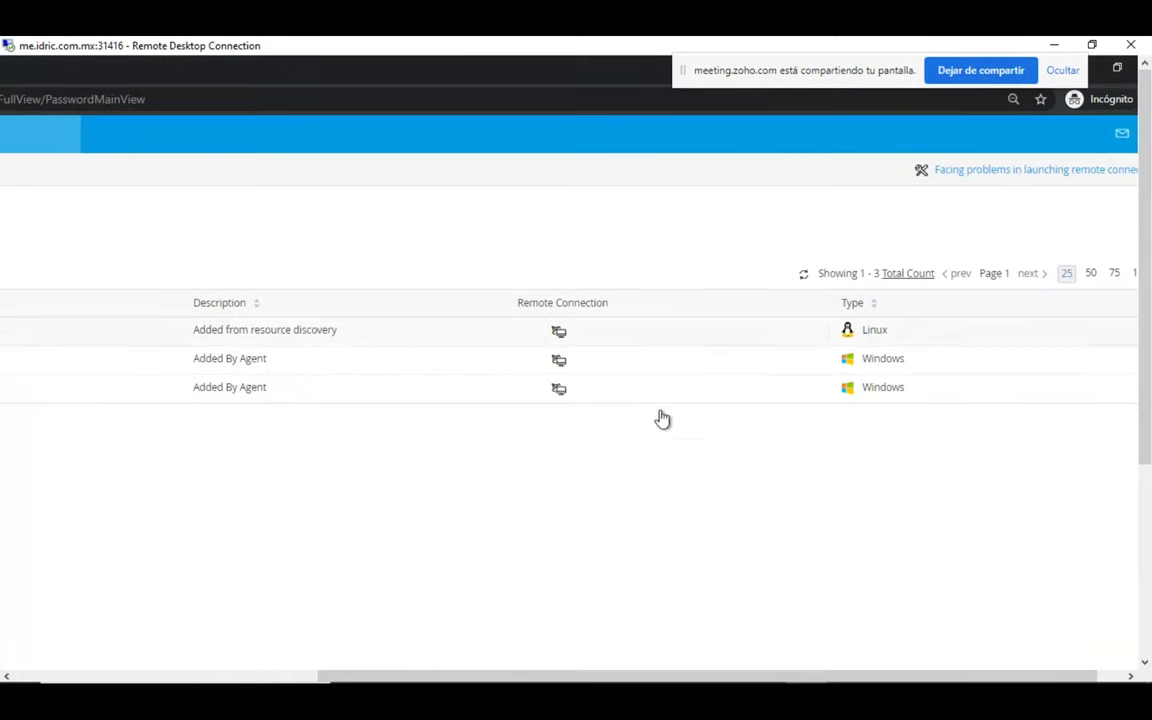
drag(705, 675, 399, 670)
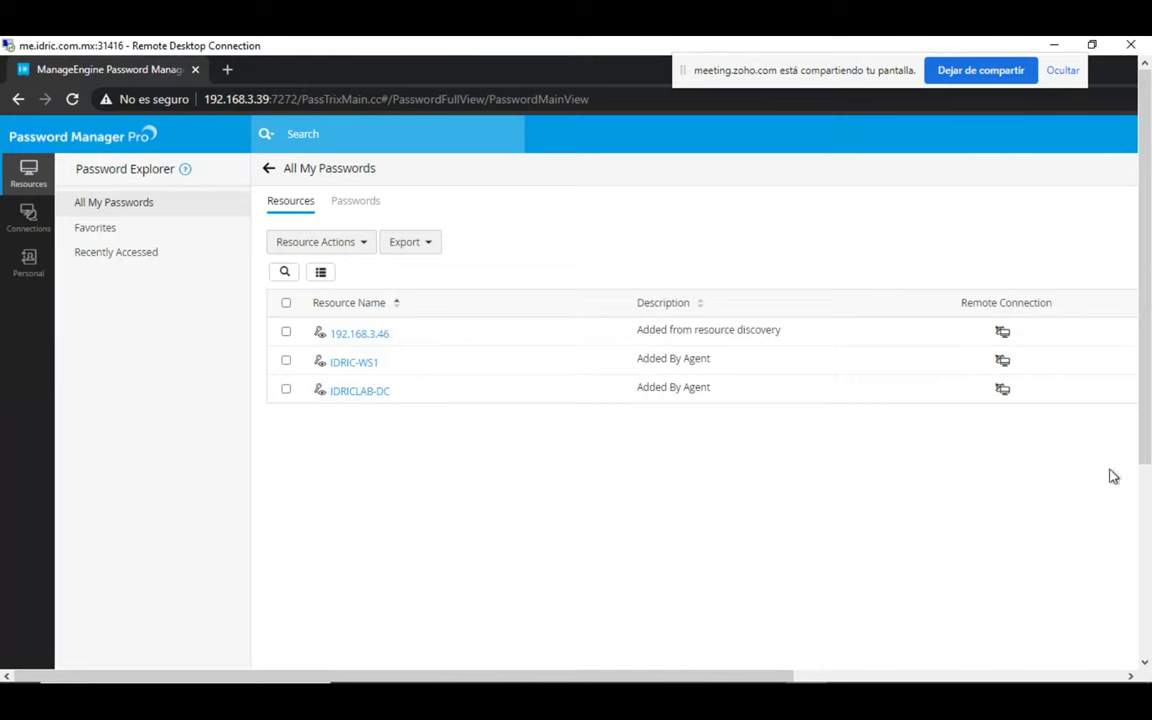
drag(717, 676, 561, 494)
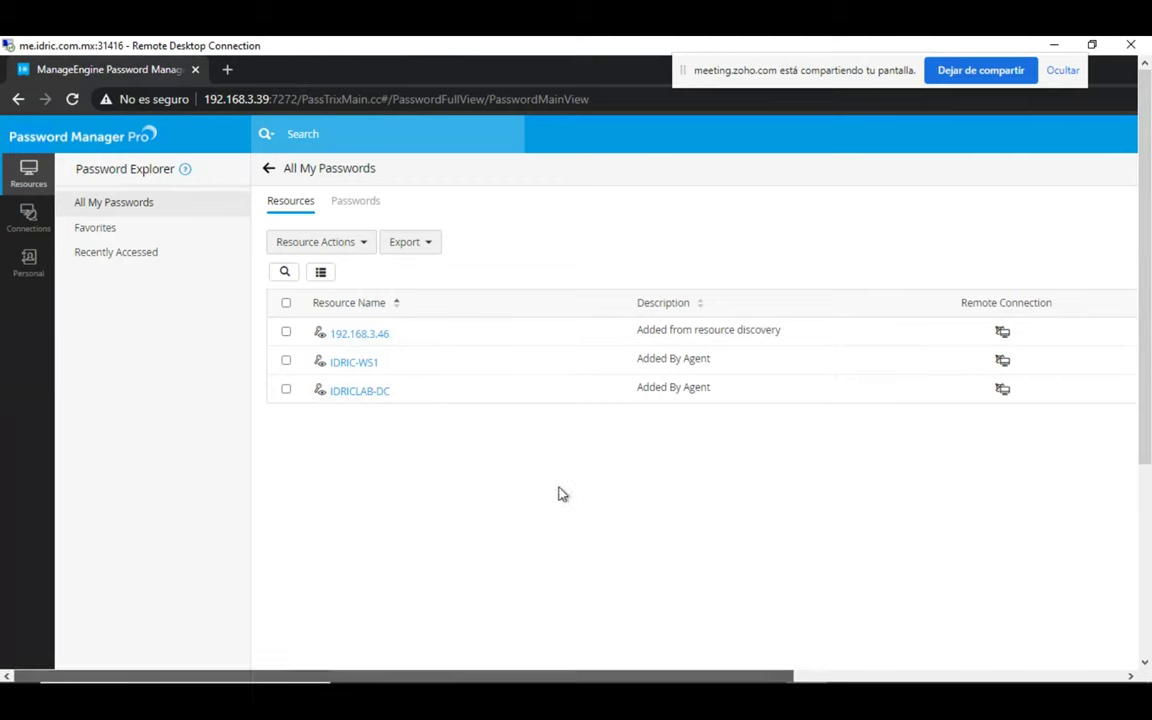
click(368, 336)
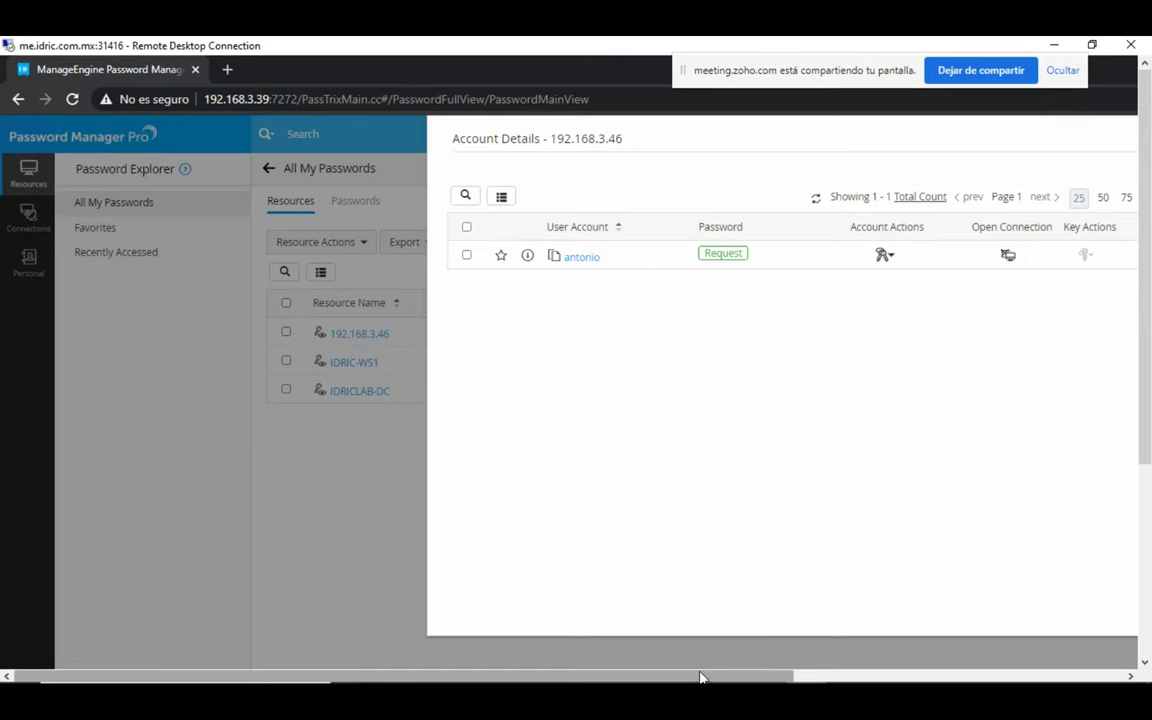
drag(690, 677, 849, 677)
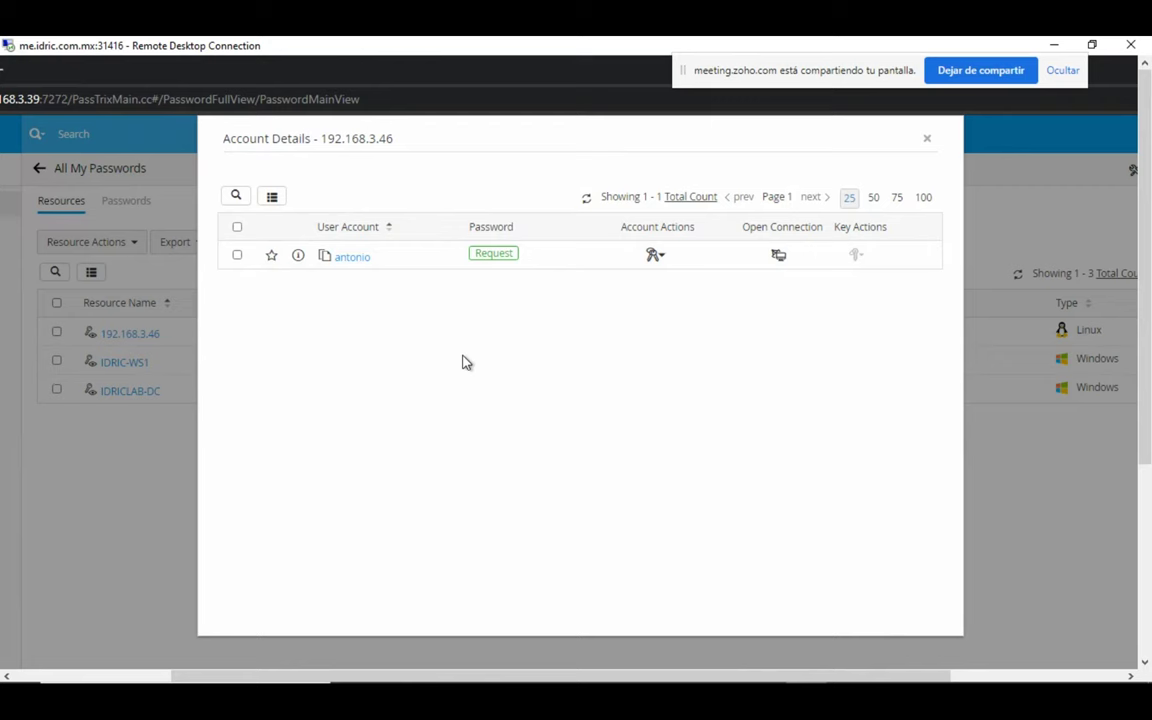
Step: Send a password request for the account on 192.168.3.46 with access set to Now and the comment "Webinar"
click(497, 256)
click(607, 300)
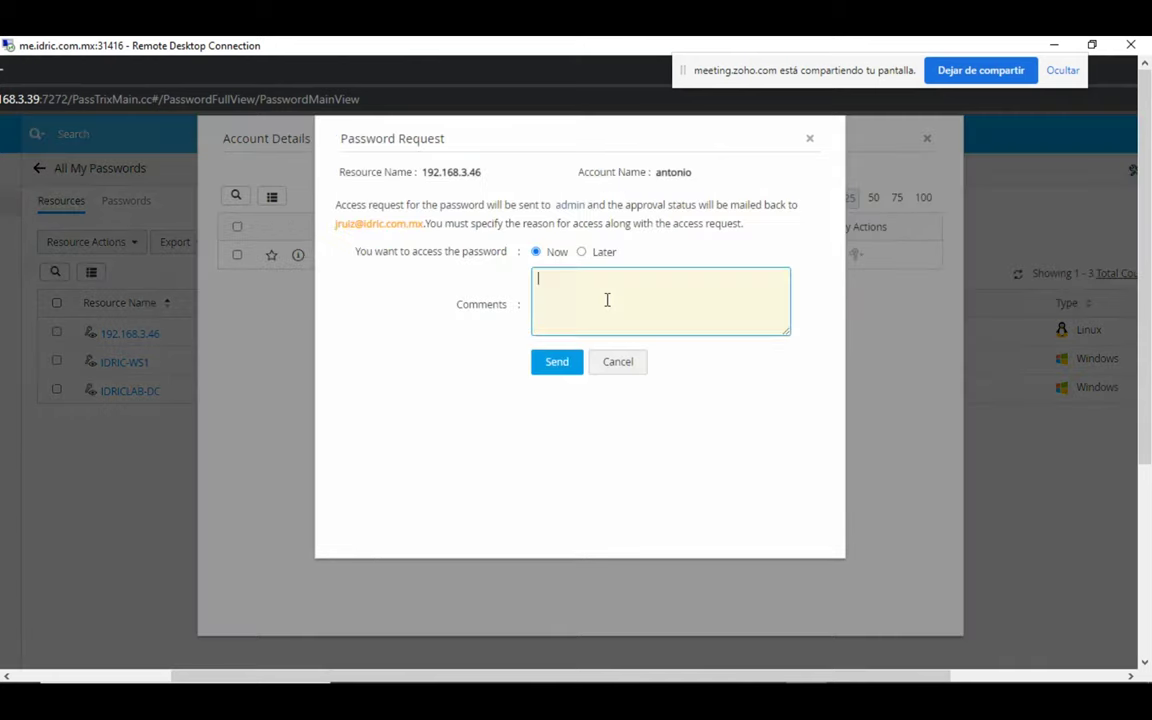
text(Webinar)
click(558, 361)
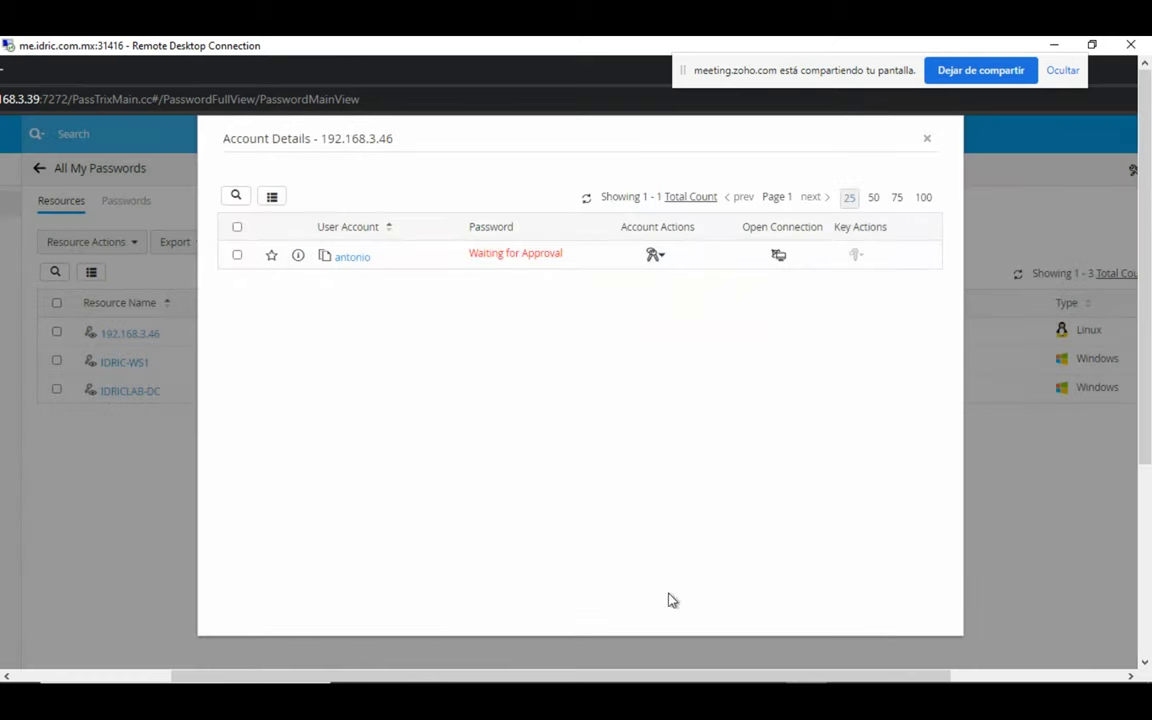
Step: Restore and minimize the incognito window, and return to the administrator's Password Manager Pro page
drag(450, 80, 357, 144)
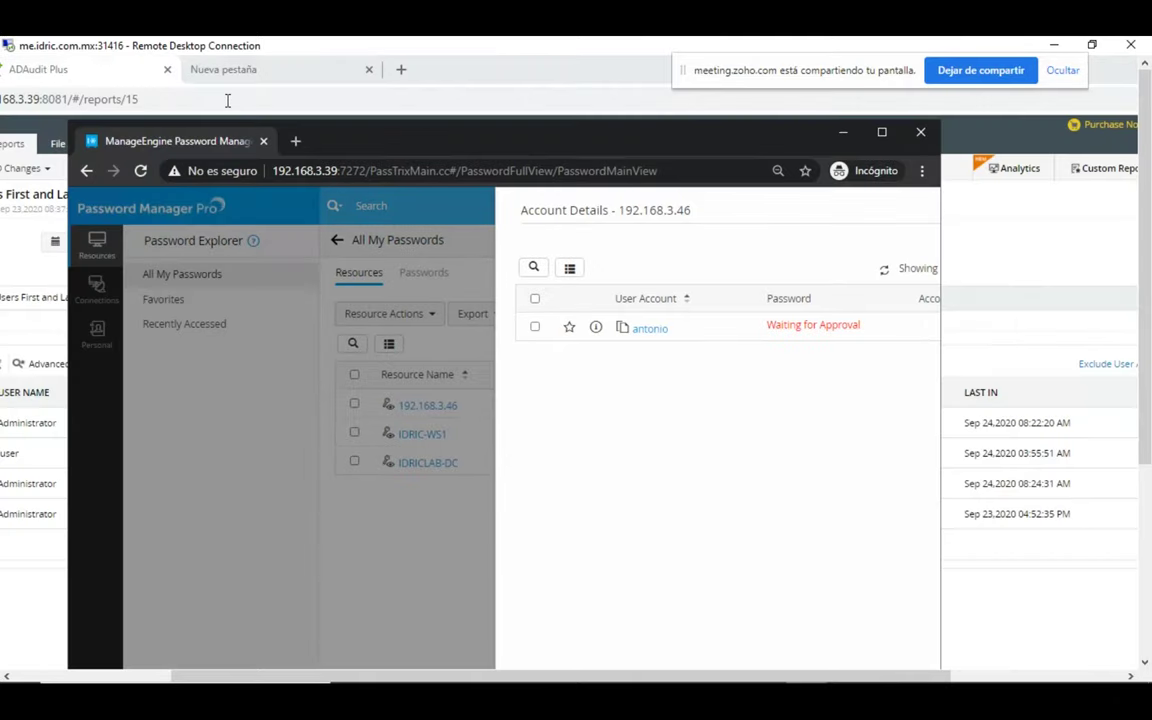
click(841, 134)
drag(677, 676, 504, 669)
click(80, 69)
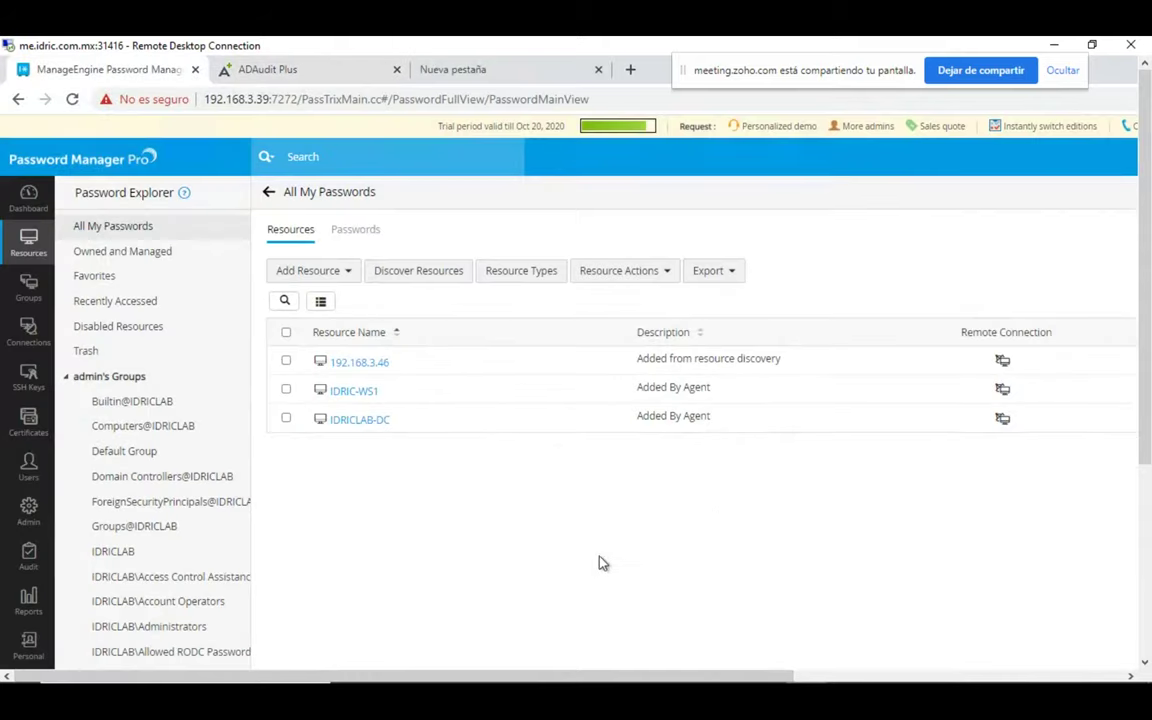
Step: Open the administrator's dashboard and go to the pending password request from its password alerts
click(24, 195)
scroll(1124, 380, right, 5)
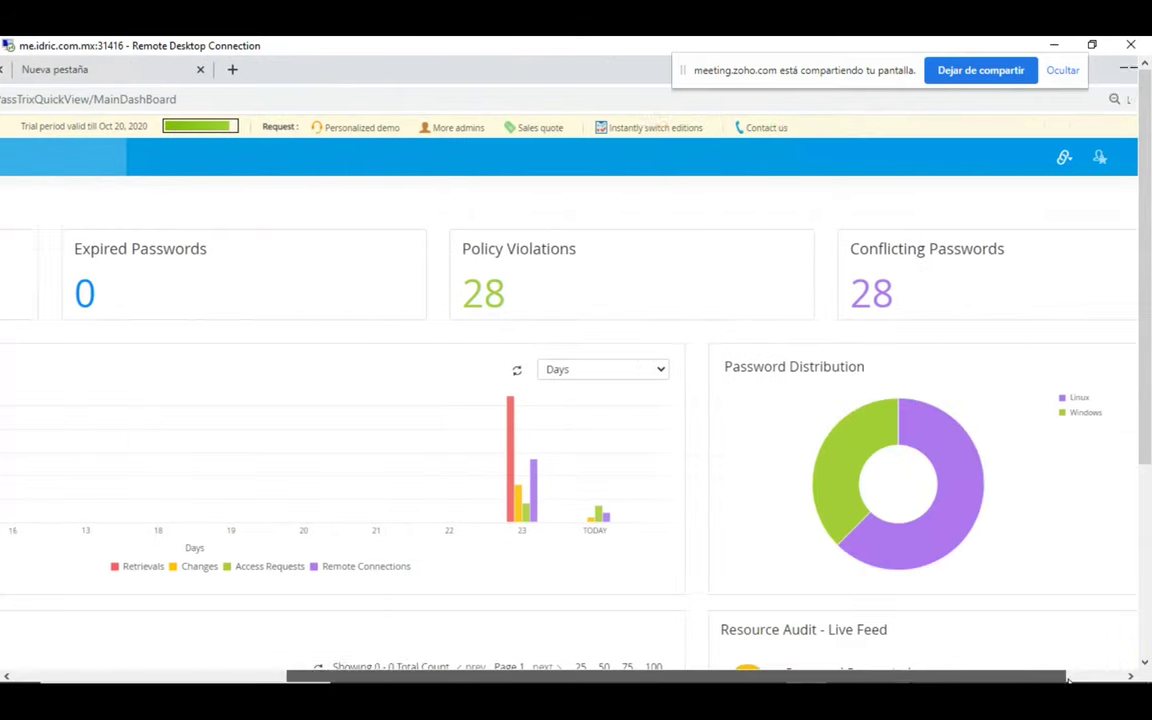
click(1052, 160)
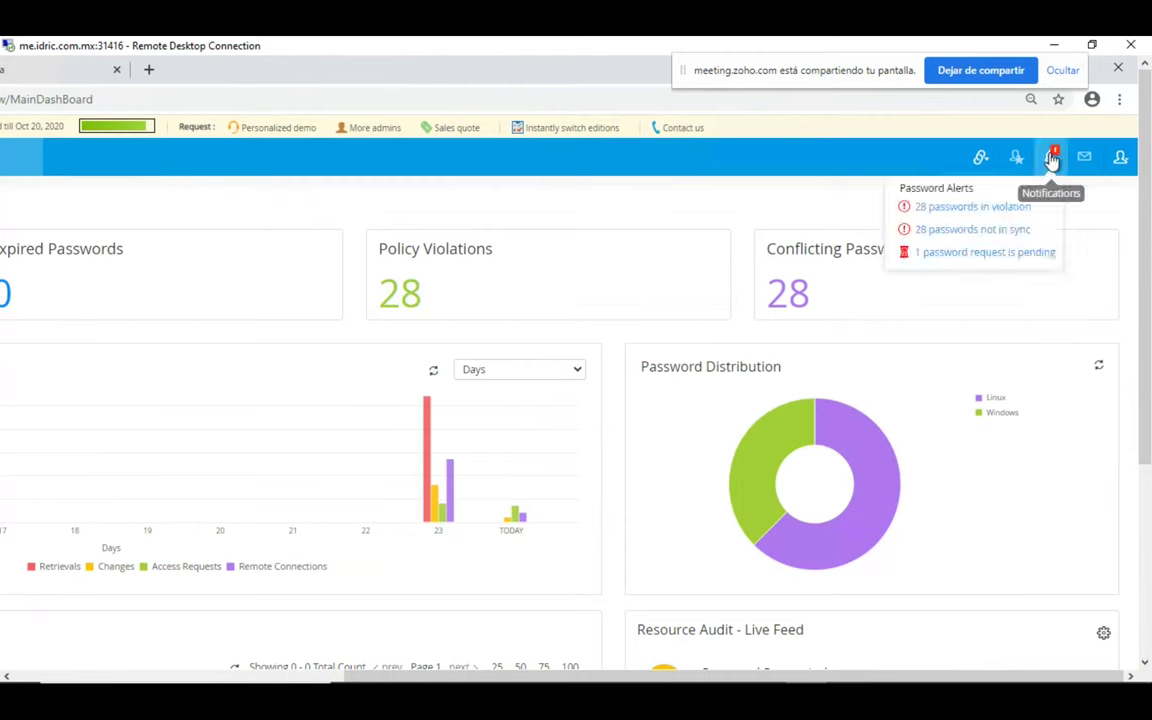
click(953, 262)
drag(518, 675, 270, 640)
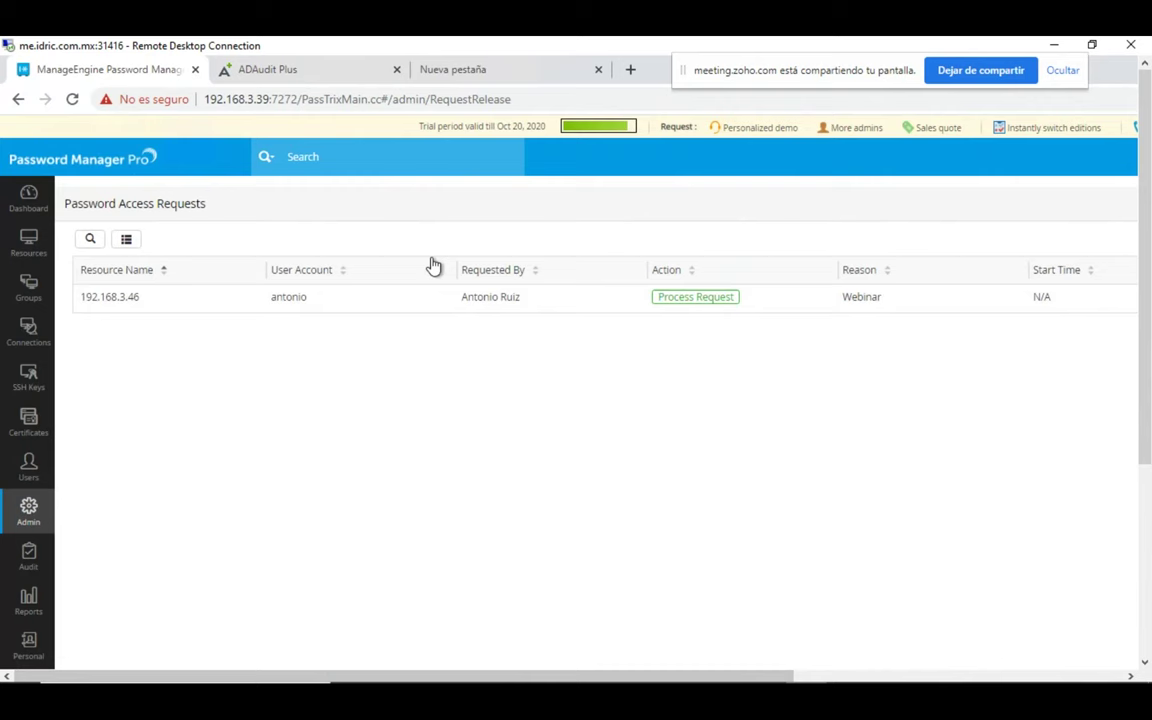
Step: Process the 192.168.3.46 request, check the Later scheduling option, and approve access for Now with the reason "Webinar"
click(696, 306)
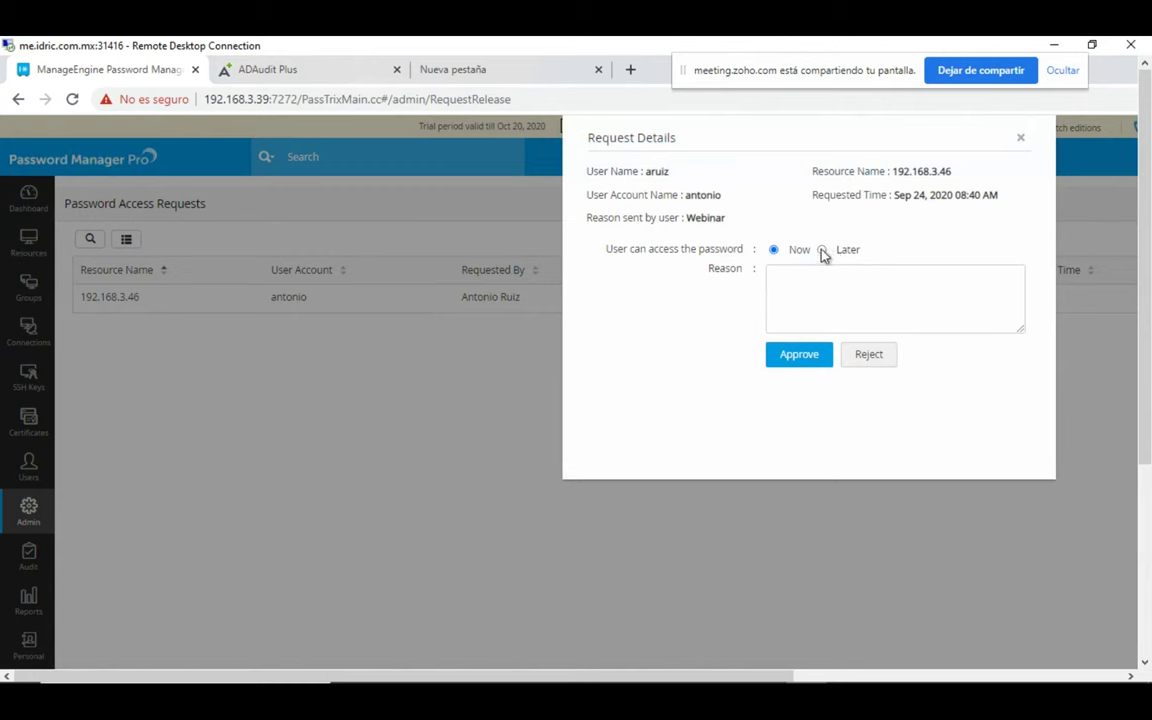
click(822, 251)
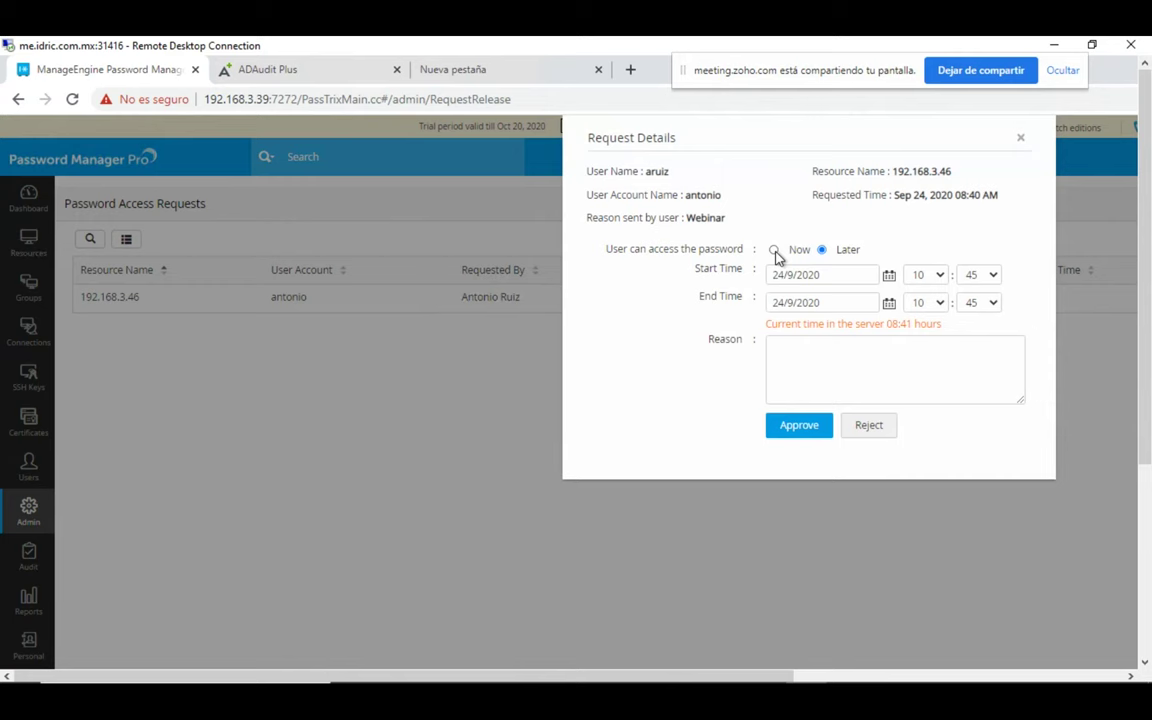
click(776, 255)
click(814, 285)
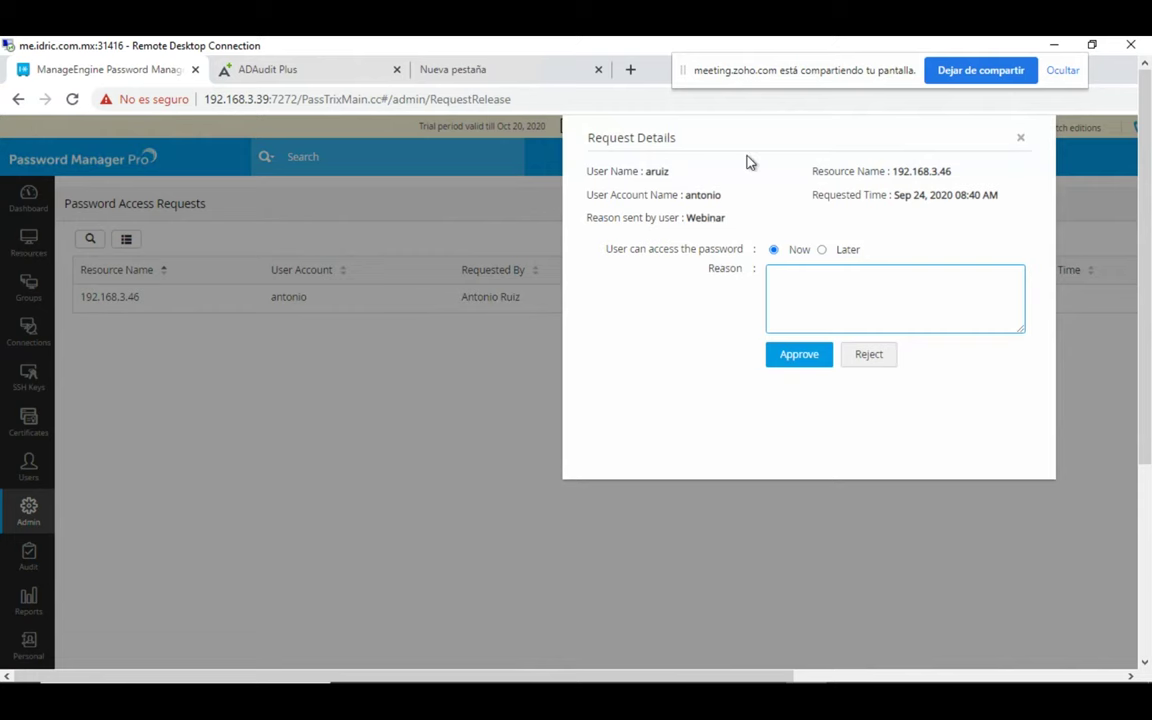
text(Webinar)
click(799, 358)
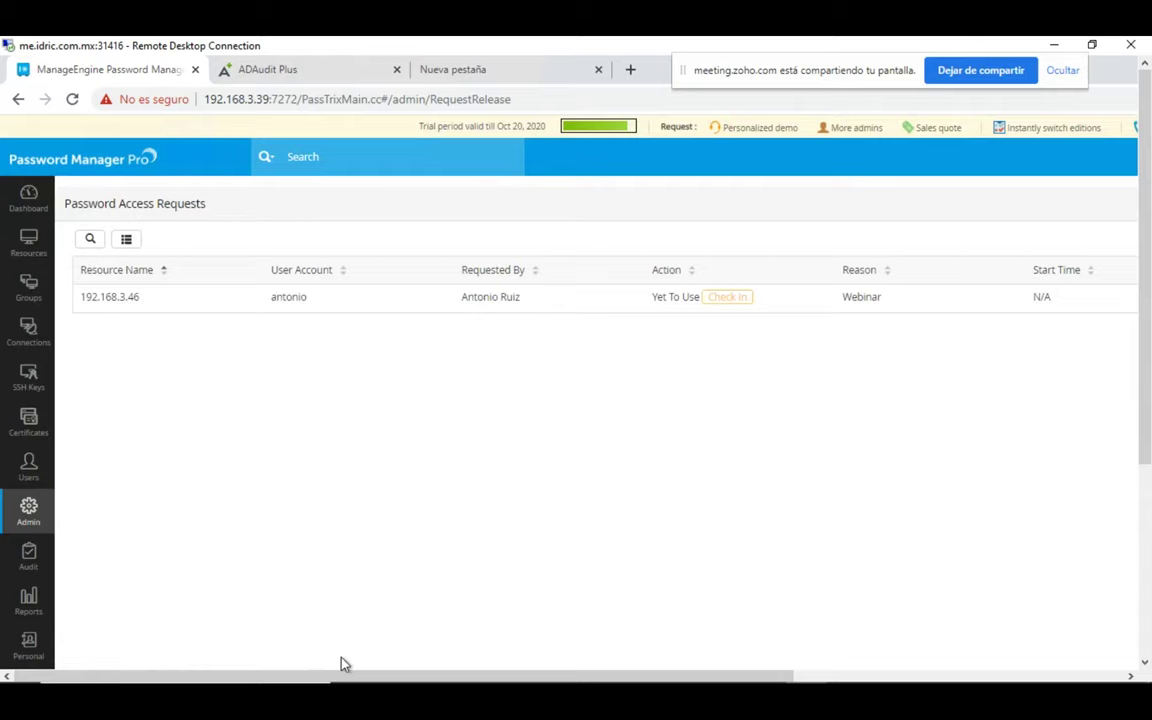
Step: Return to the requester's maximized incognito window and reopen the account details of 192.168.3.46 to refresh the request status
scroll(198, 651, down, 4)
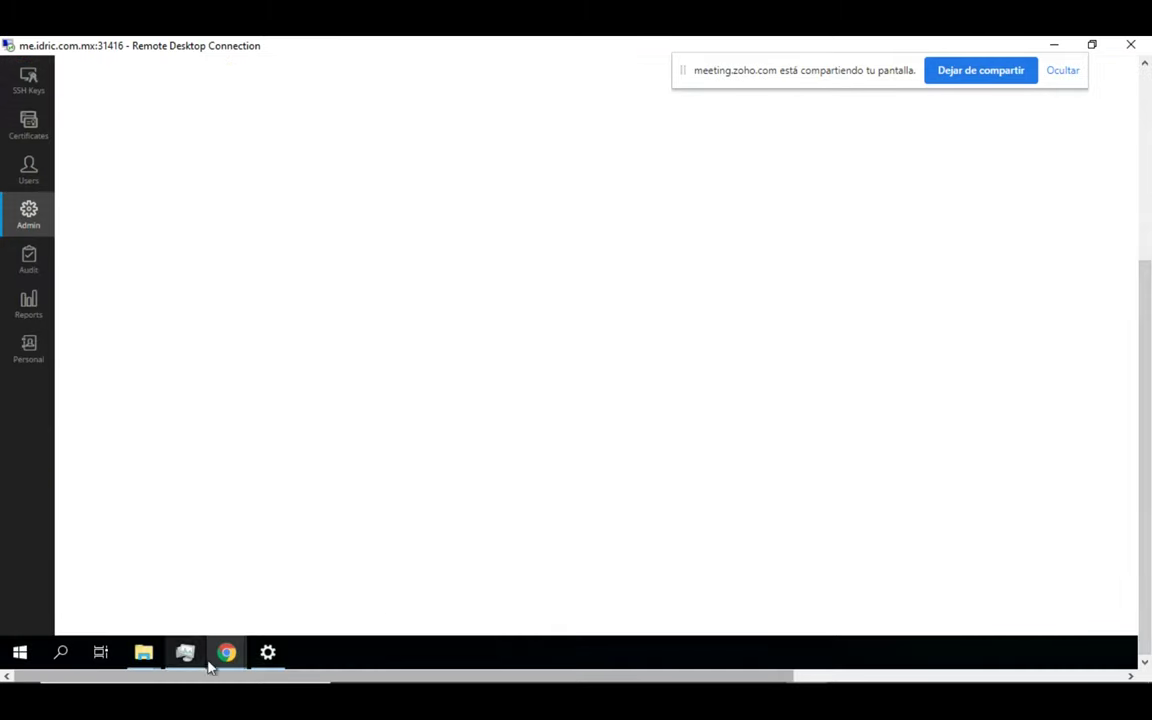
mouse_move(227, 652)
click(365, 571)
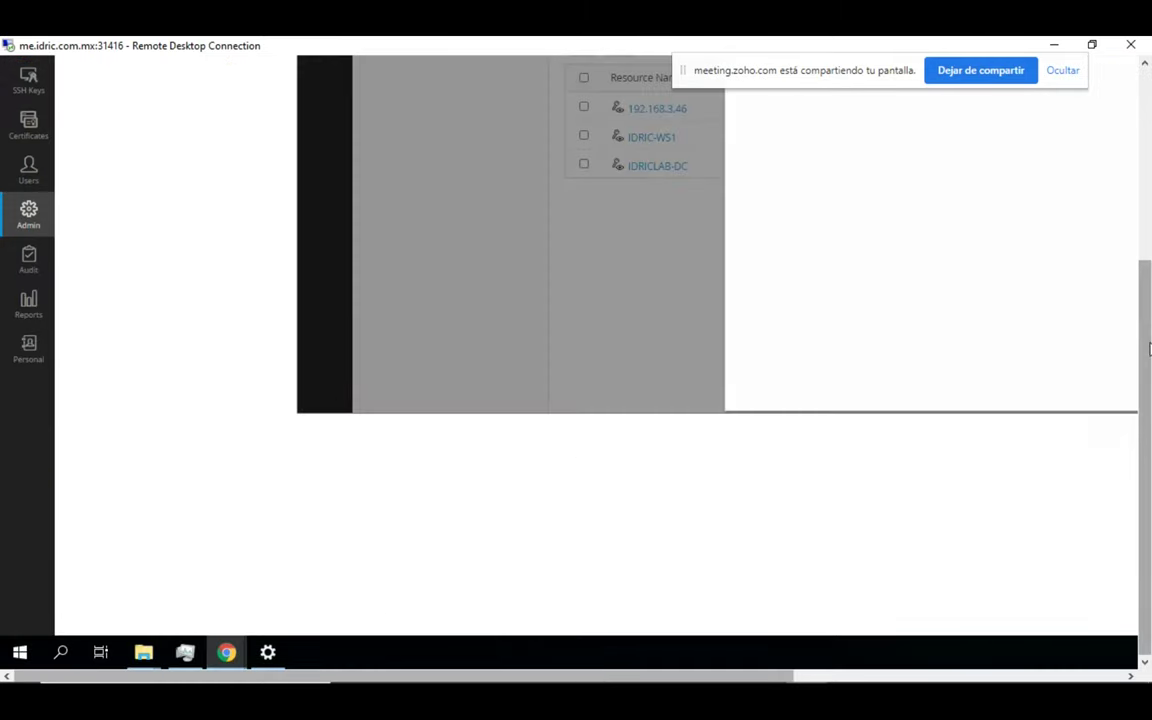
double_click(522, 112)
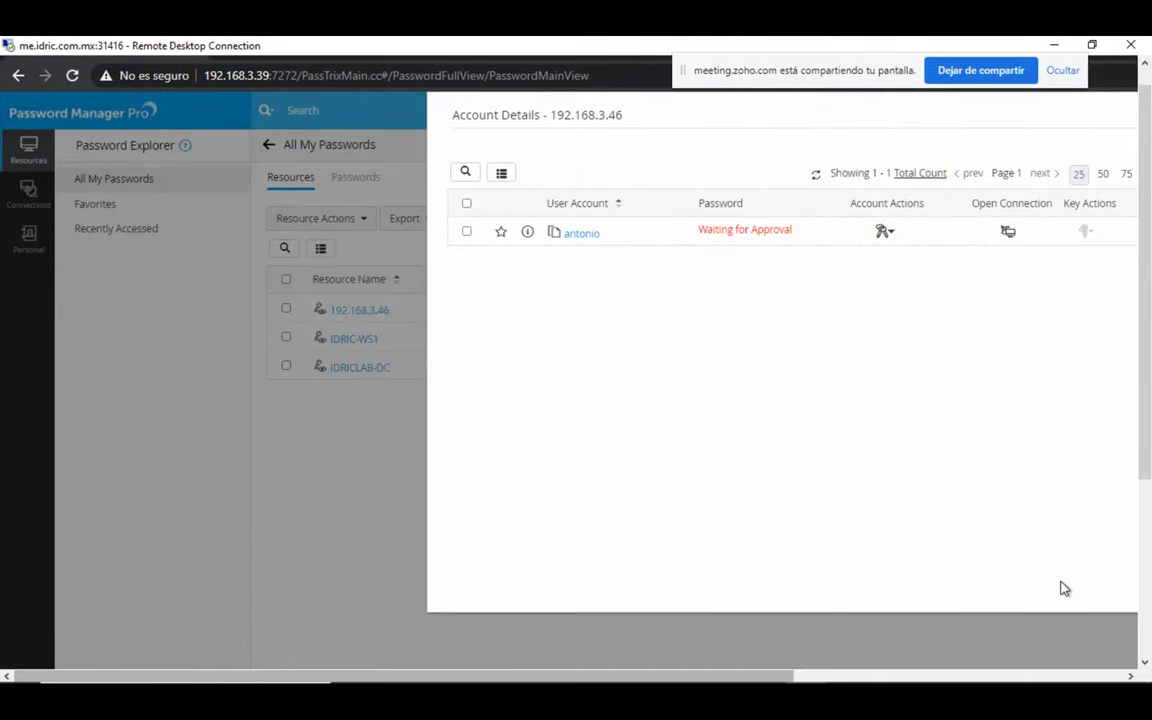
drag(773, 680, 998, 680)
click(829, 116)
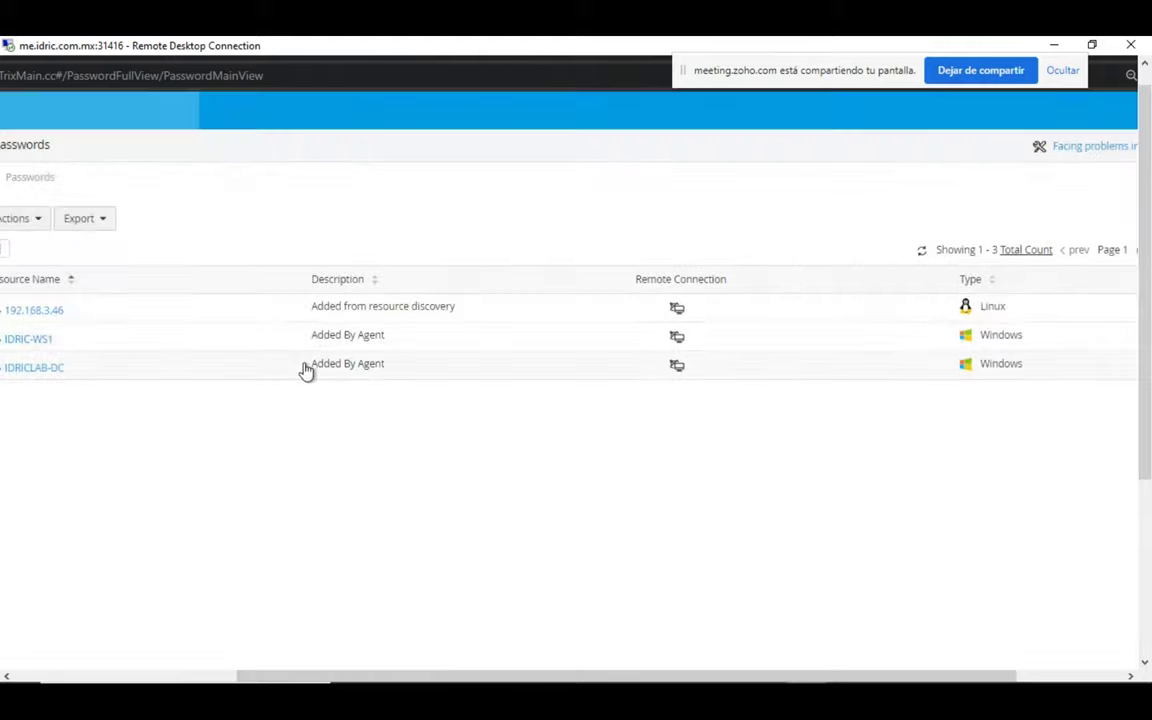
click(25, 311)
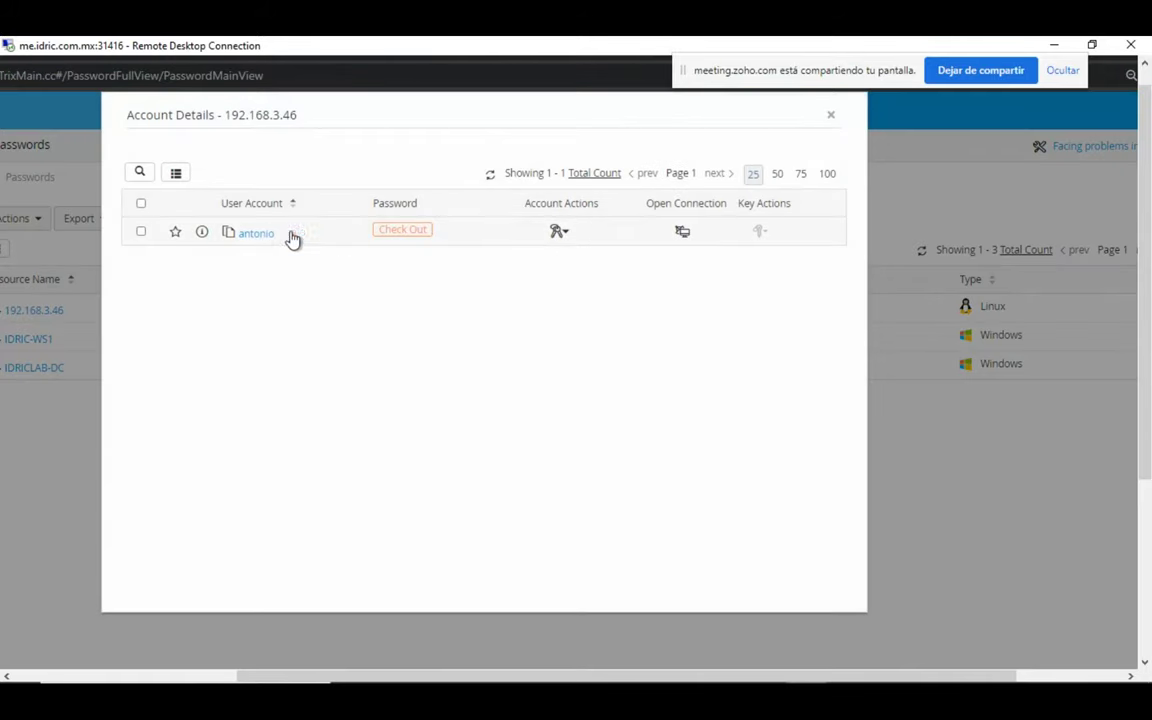
Step: Review the exclusive access period in the Password Checkout dialog and check out the 192.168.3.46 account's password
click(410, 234)
drag(356, 201, 560, 206)
click(404, 226)
drag(382, 222, 428, 222)
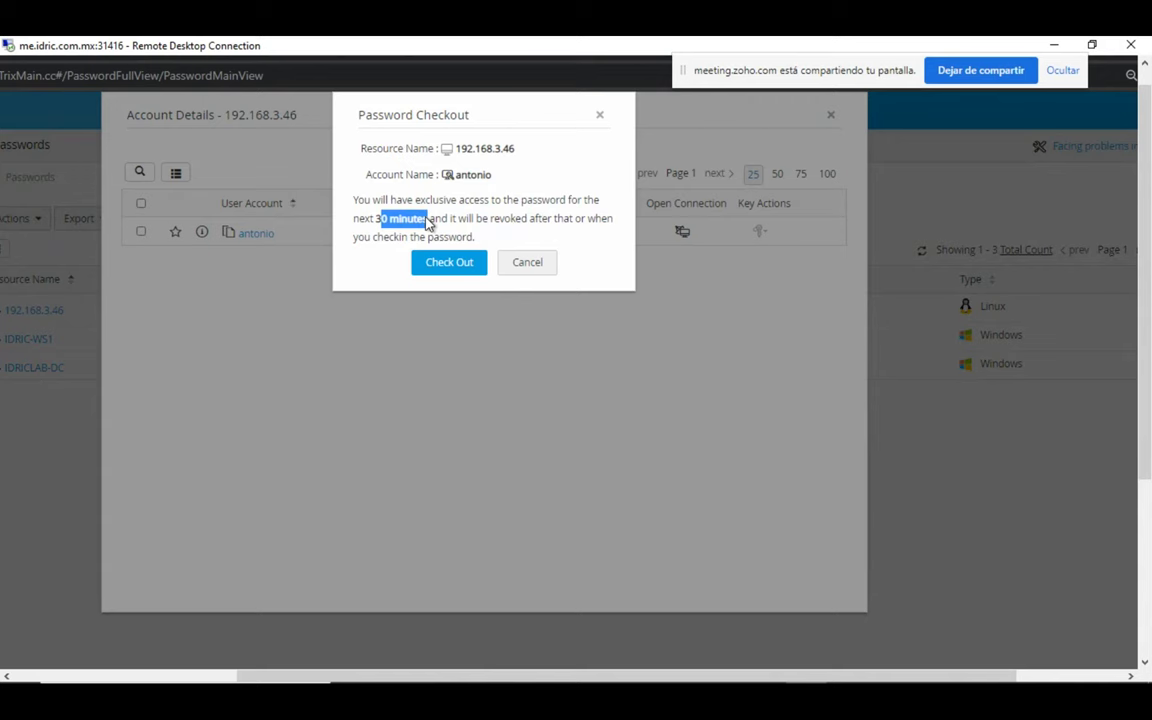
click(399, 203)
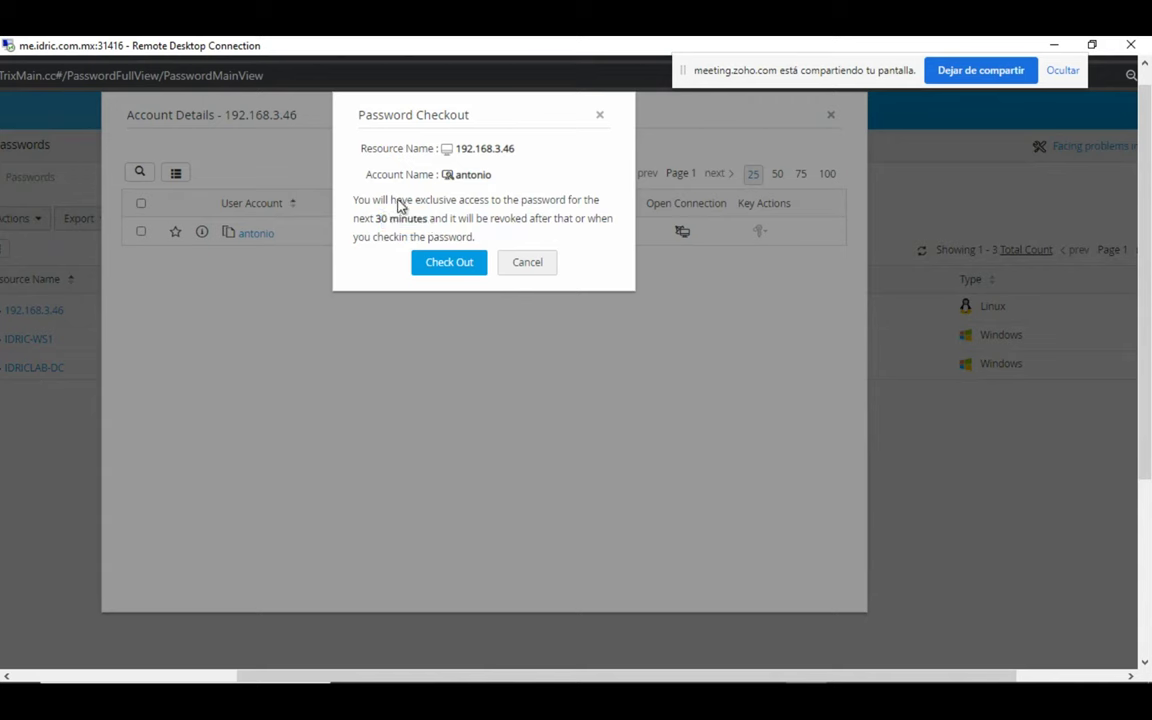
drag(376, 222, 430, 225)
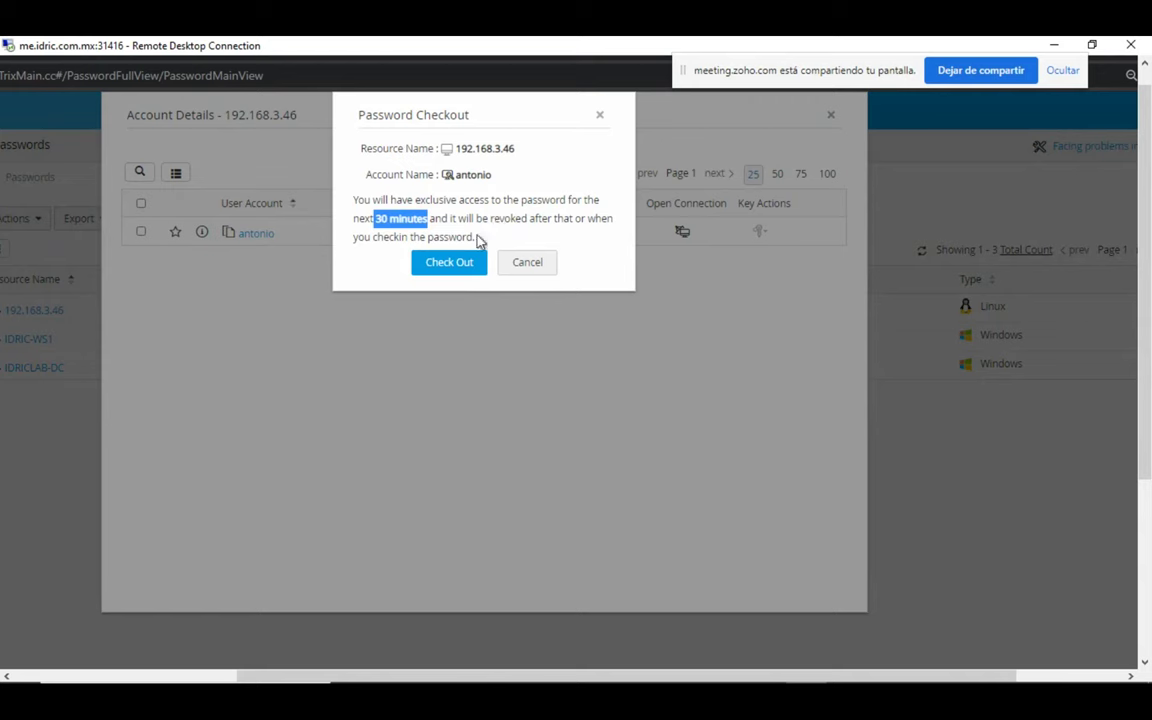
click(449, 266)
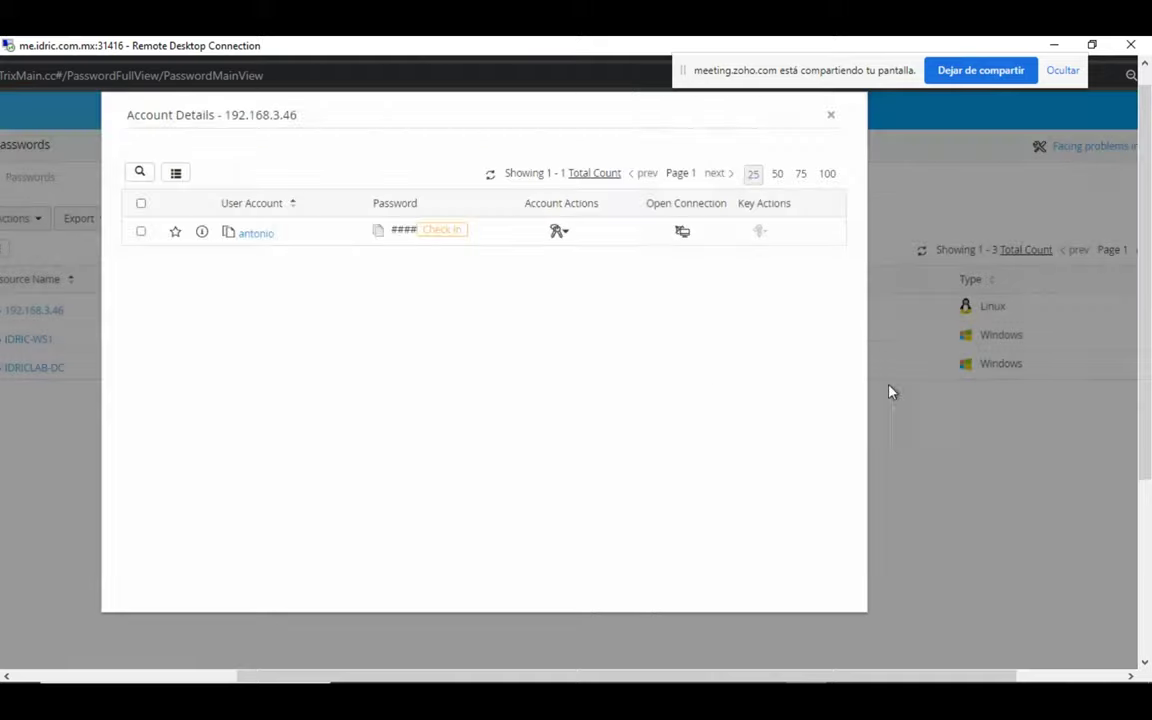
Step: Open an SSH connection to 192.168.3.46 with its checked-out account and bring the live terminal session into view
click(682, 231)
click(748, 248)
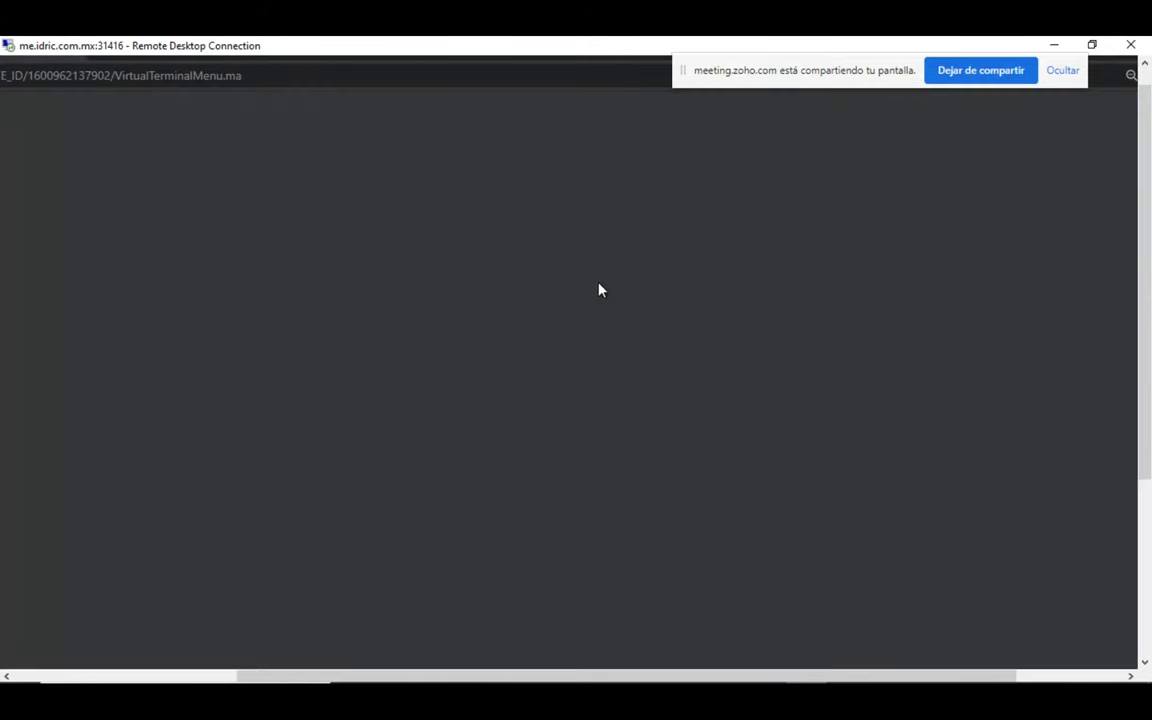
drag(622, 677, 385, 677)
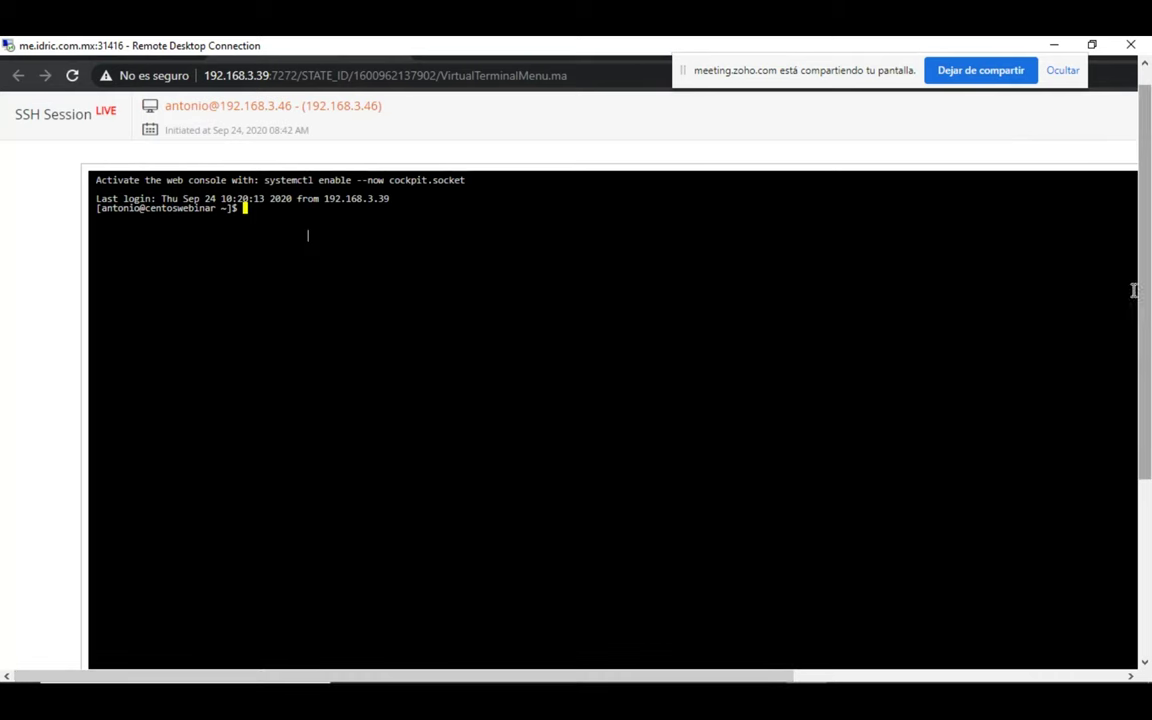
drag(1147, 260, 1147, 240)
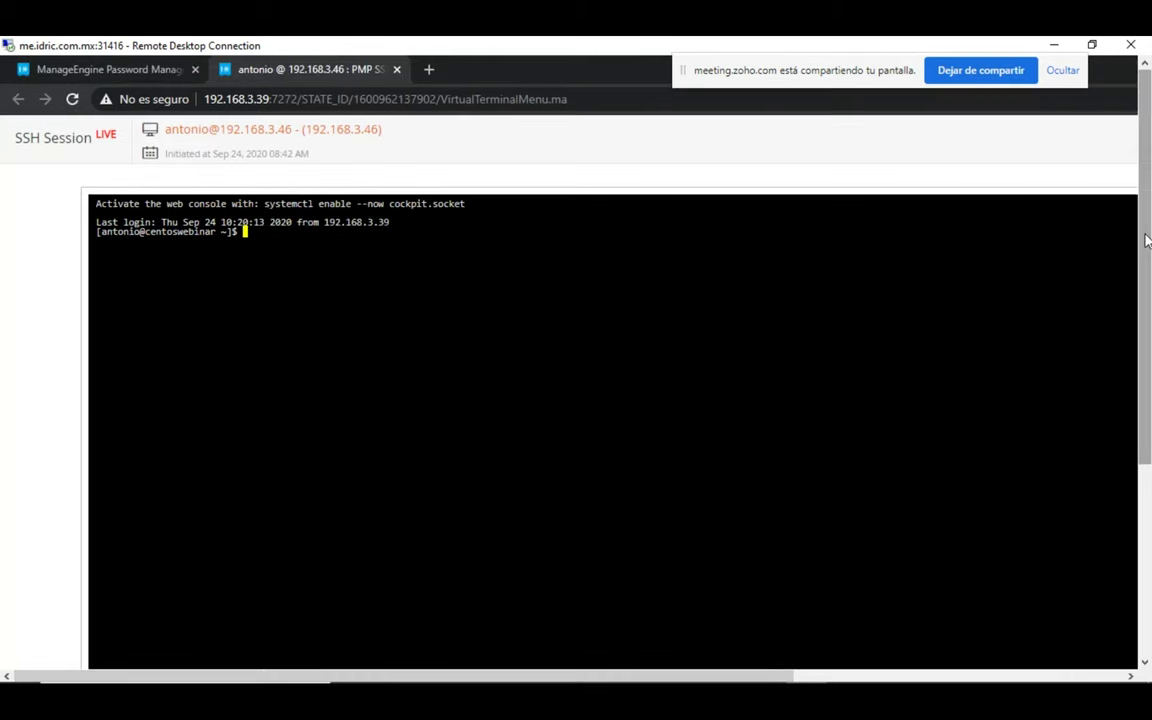
Step: Return to the 192.168.3.46 account details and examine the Check In option beside the checked-out password
click(122, 74)
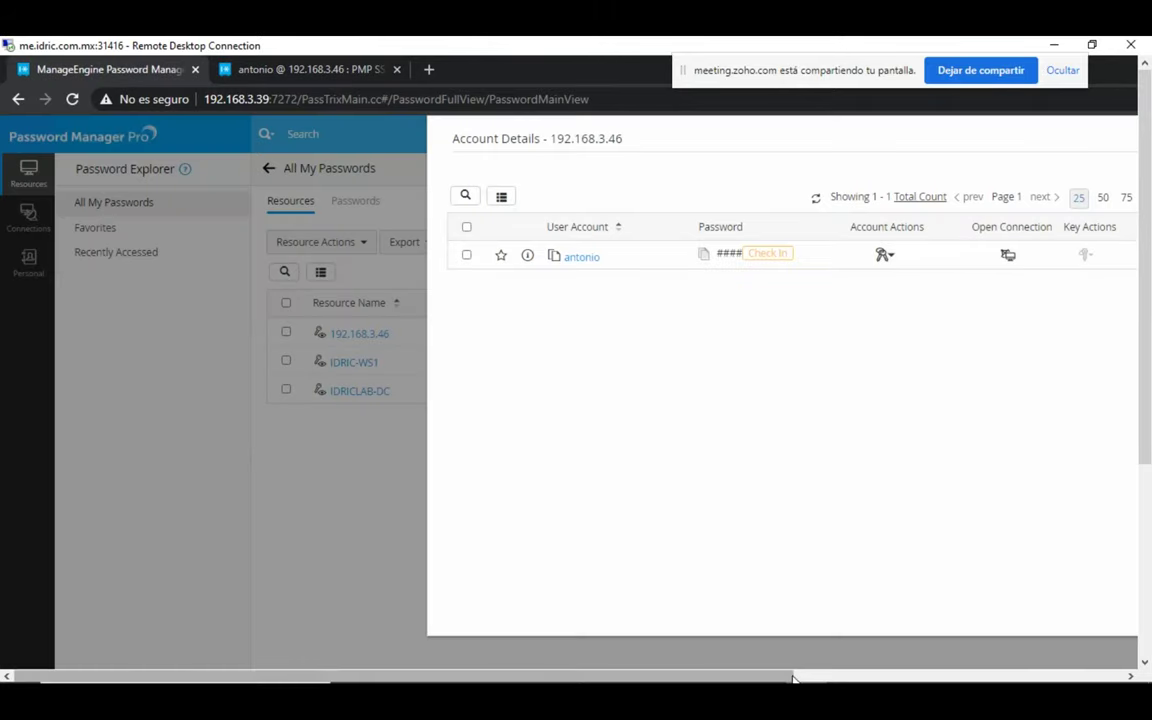
scroll(818, 665, right, 5)
mouse_move(519, 260)
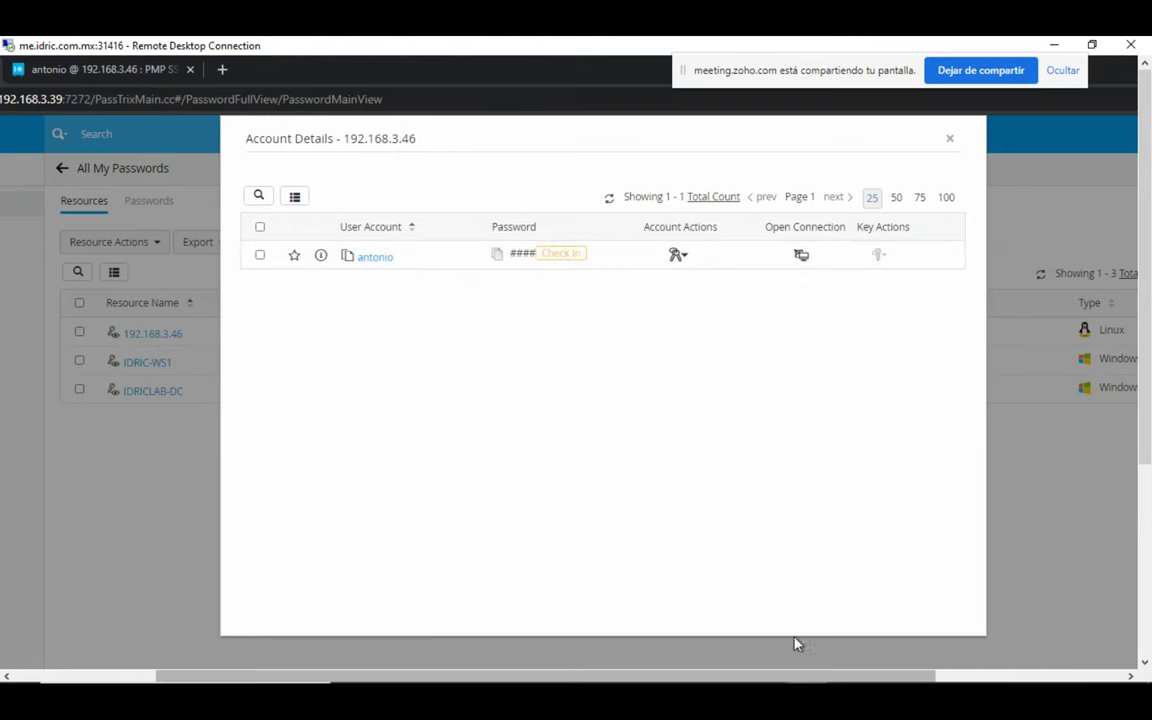
drag(800, 677, 736, 676)
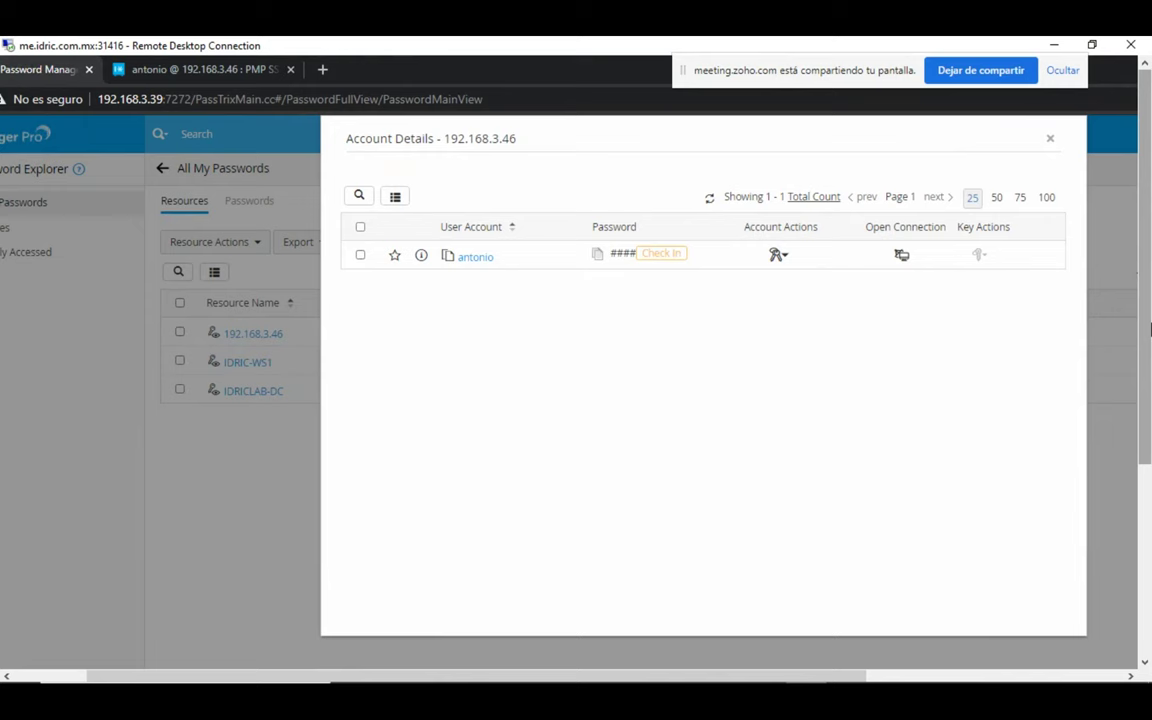
mouse_move(625, 262)
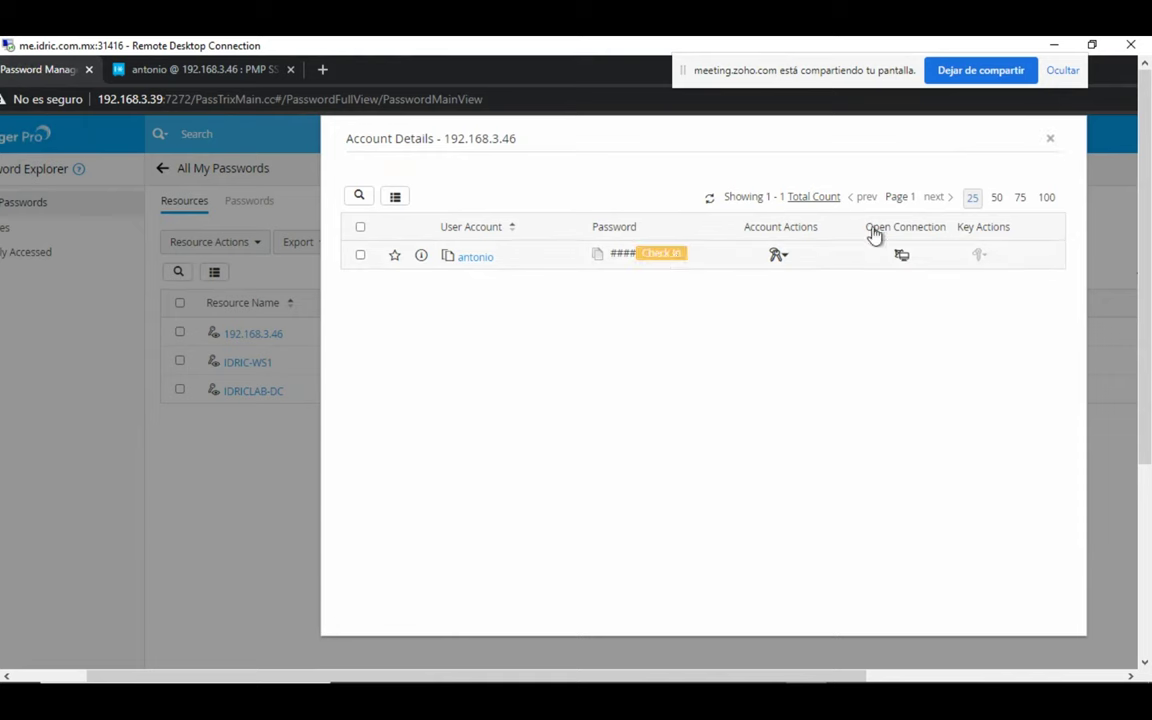
Step: Open the account details of IDRICLAB-DC instead and request immediate access to the Administrator password with the comment "Webinar"
click(1049, 143)
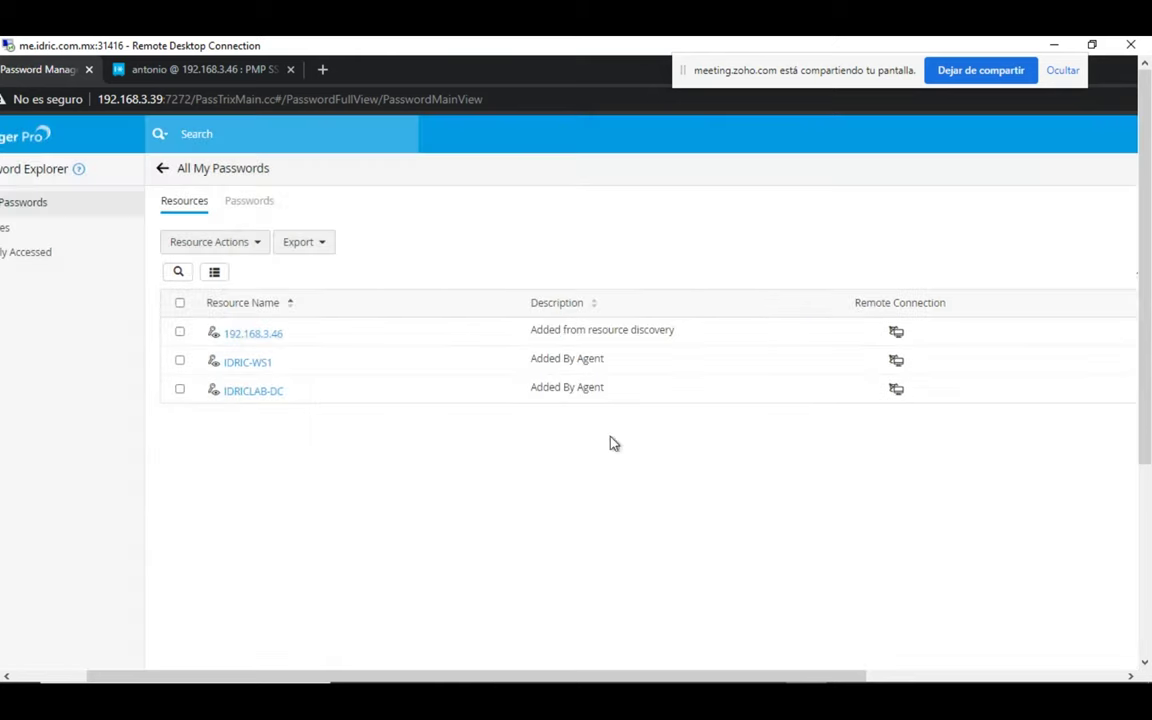
click(254, 393)
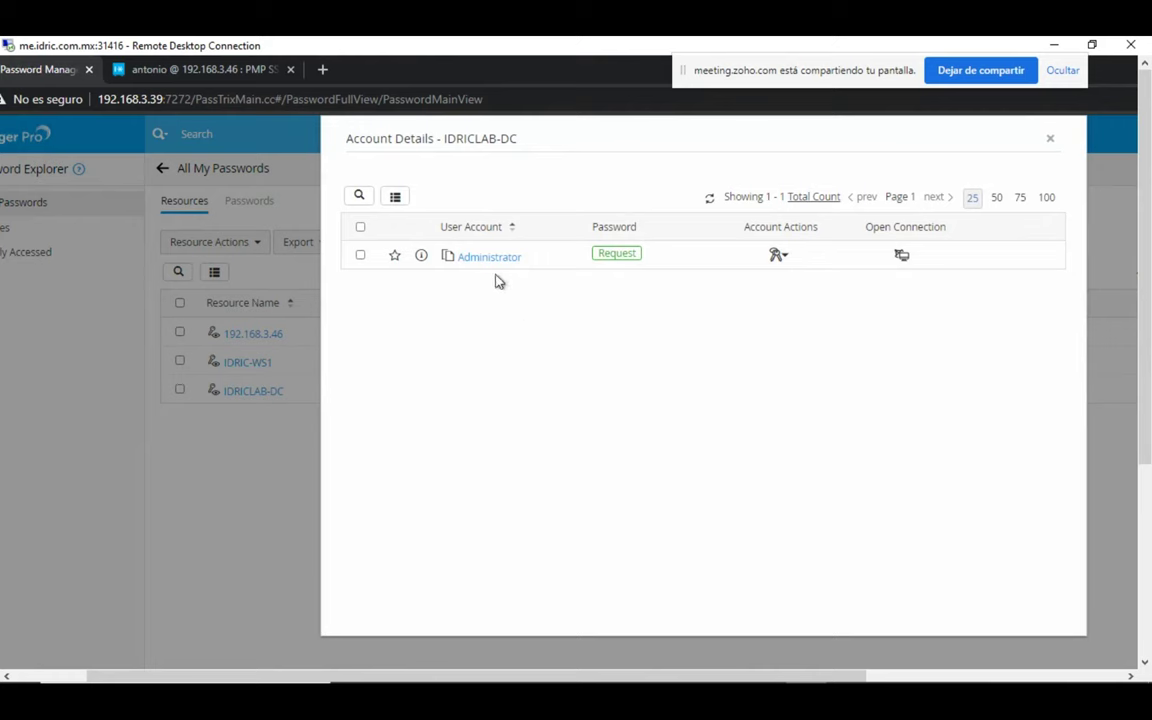
drag(455, 142, 460, 142)
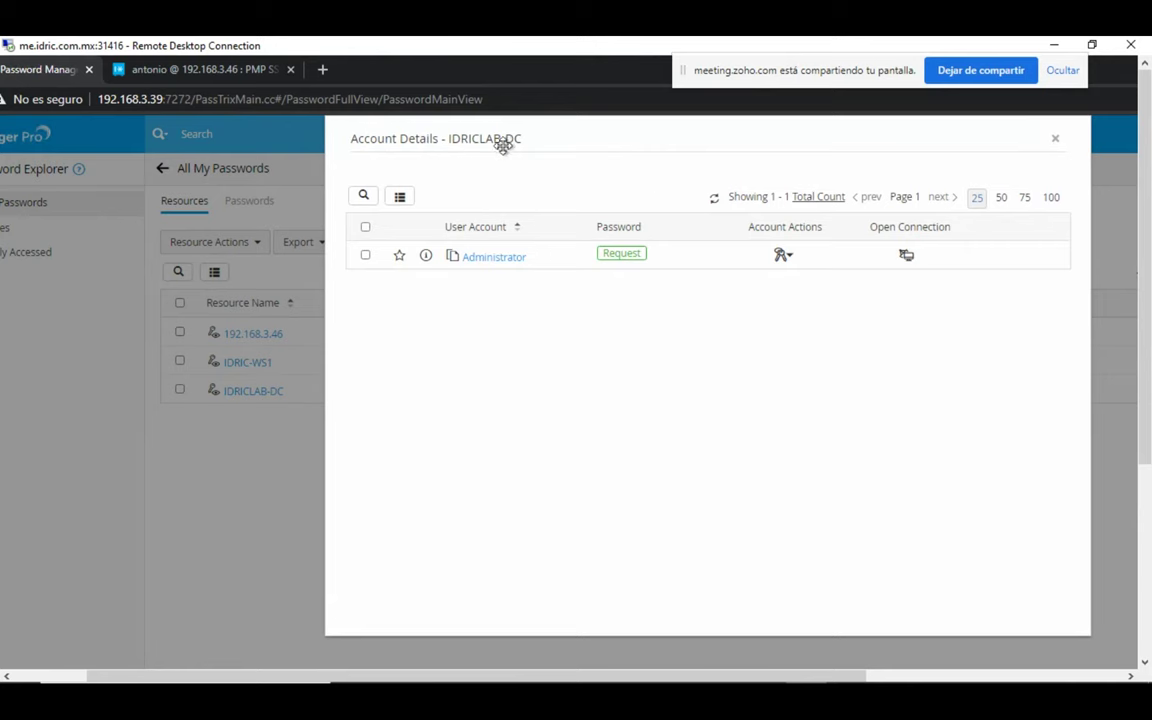
click(624, 255)
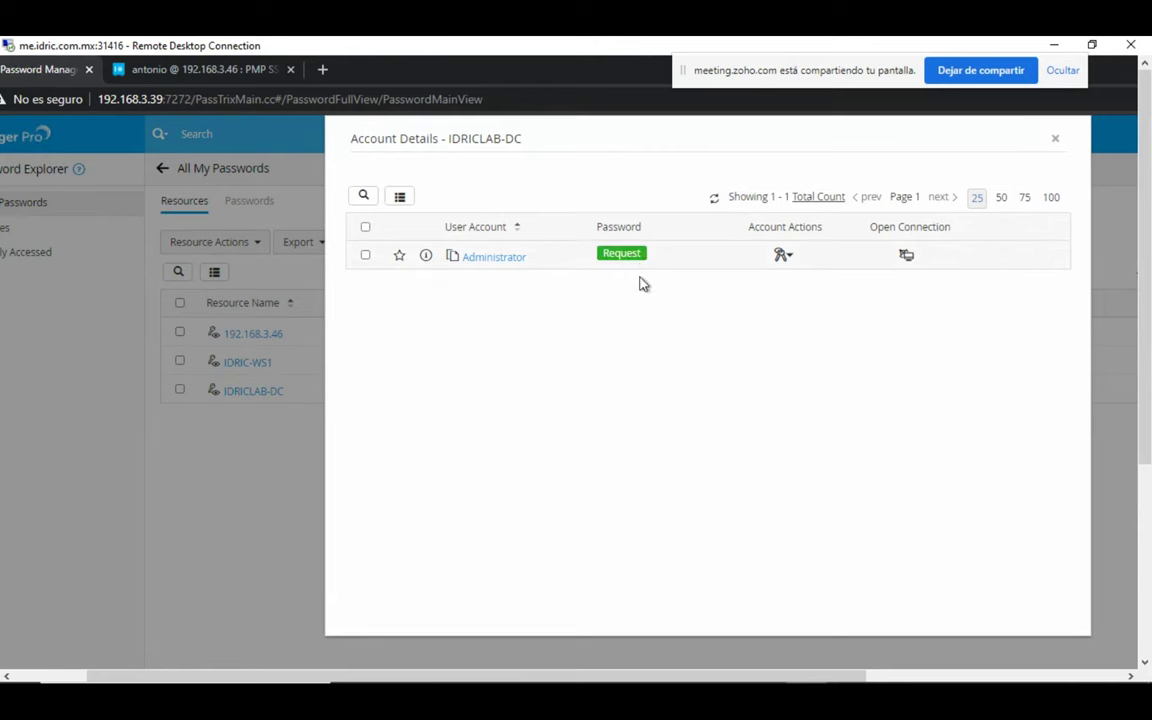
text(Webinar)
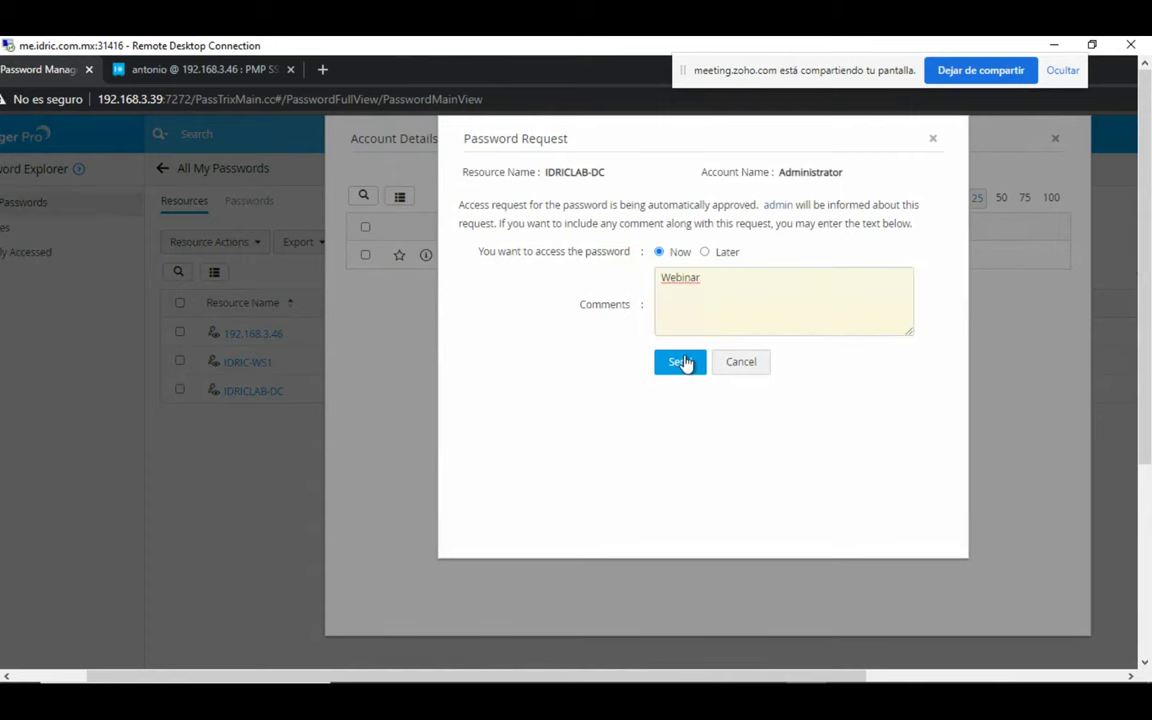
click(684, 364)
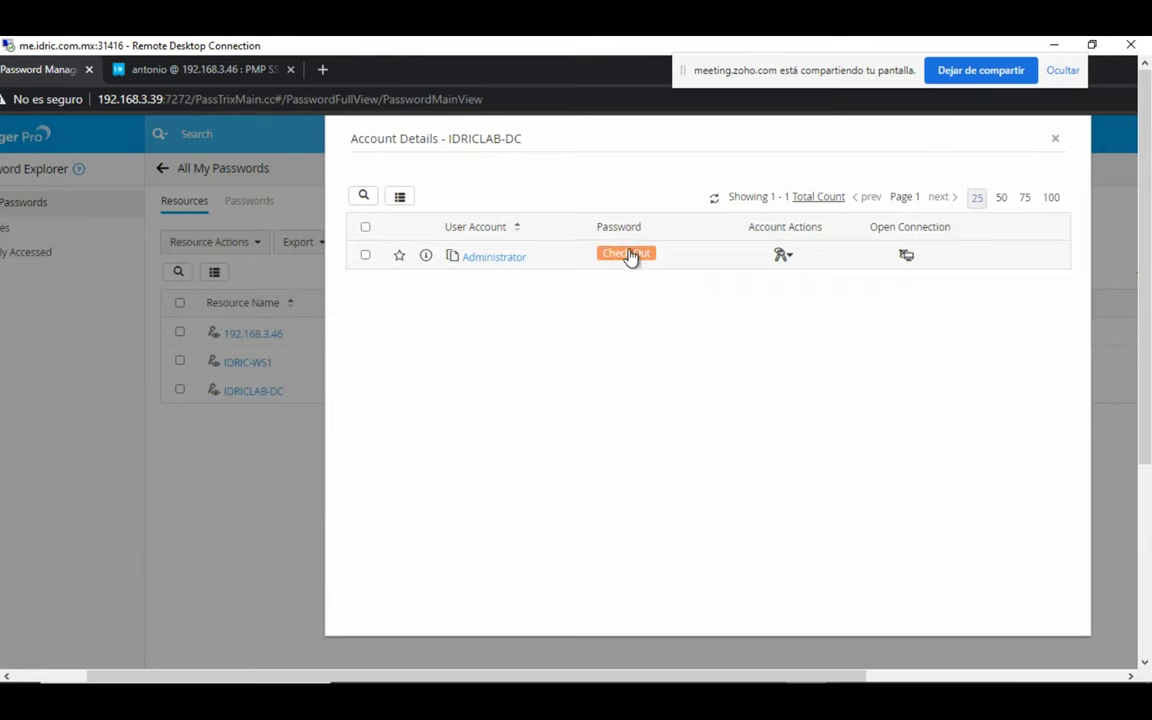
Step: Check out the IDRICLAB-DC Administrator password and open a remote desktop session with that account
click(630, 255)
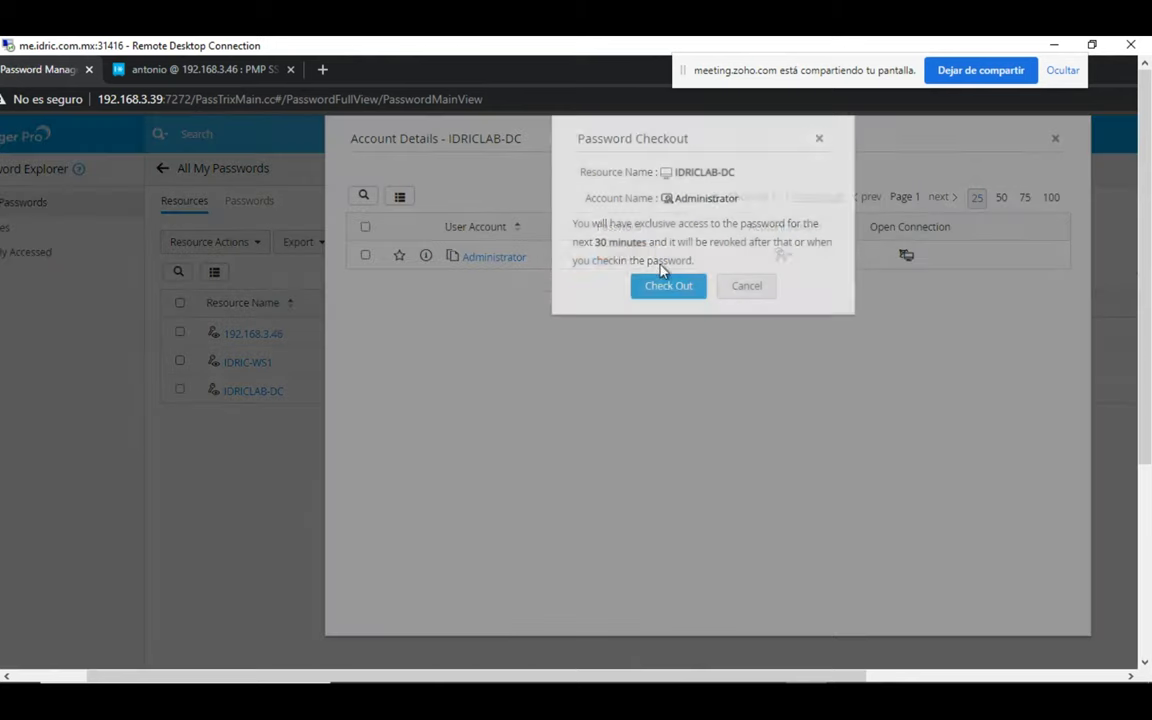
click(666, 291)
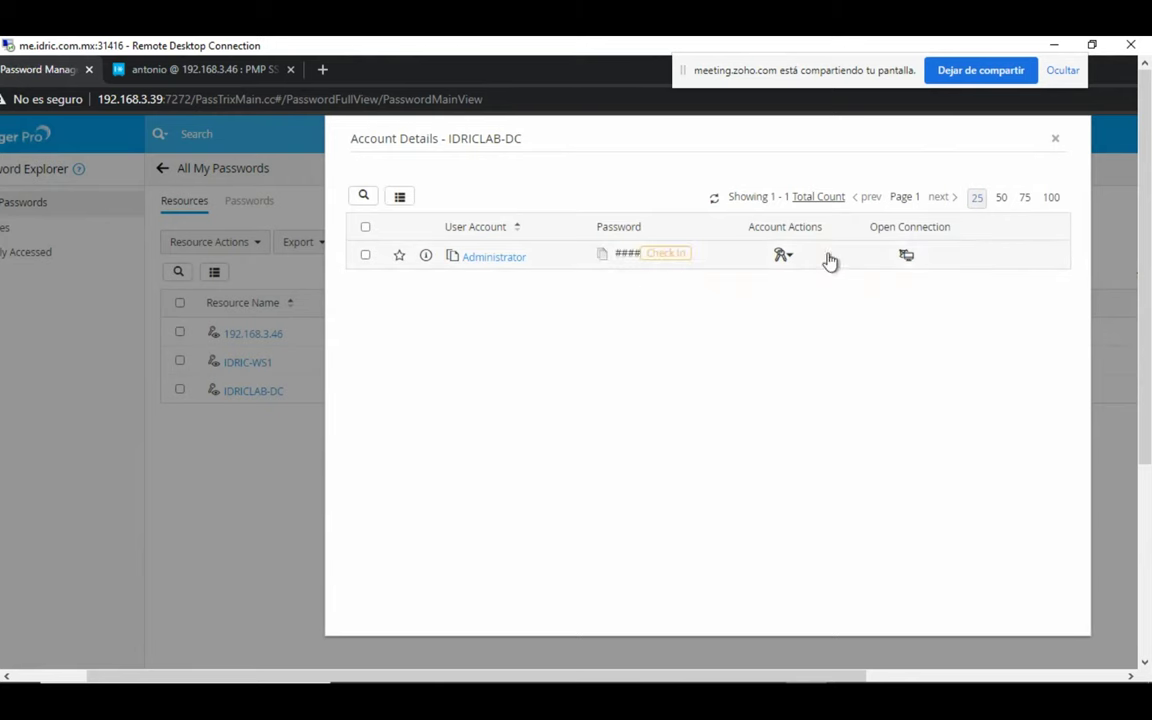
click(906, 255)
click(922, 284)
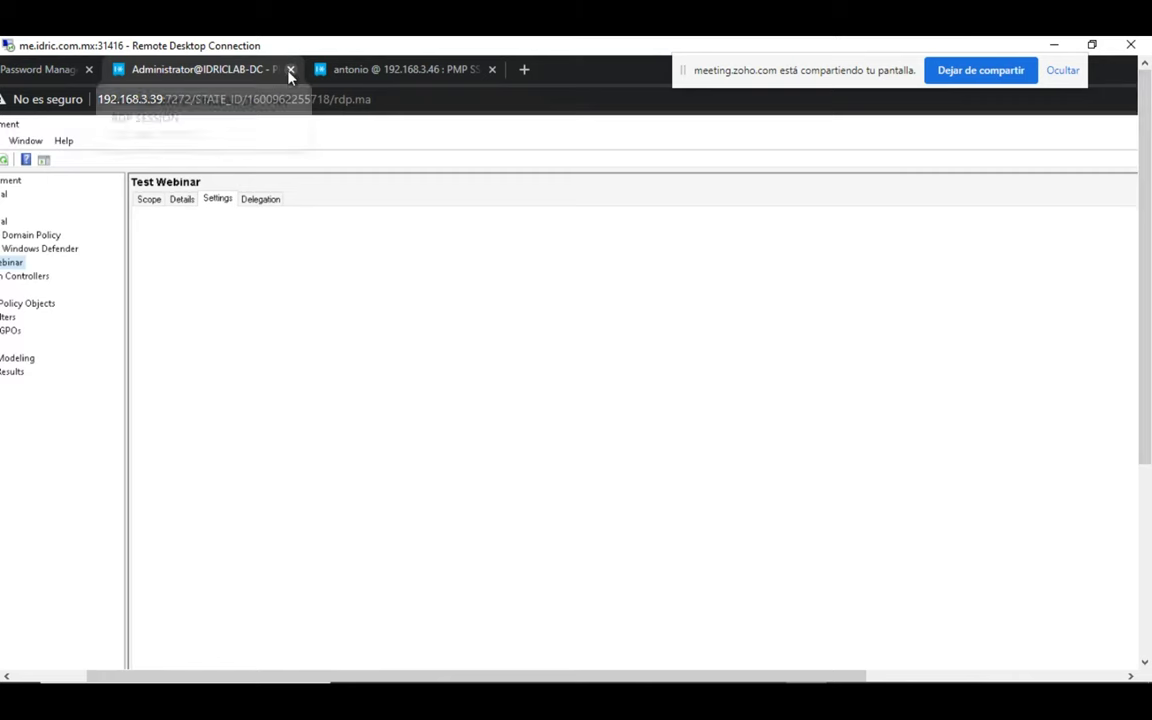
Step: Compare the open 192.168.3.46 SSH session with the IDRICLAB-DC remote desktop session, ending on the SSH session
click(410, 70)
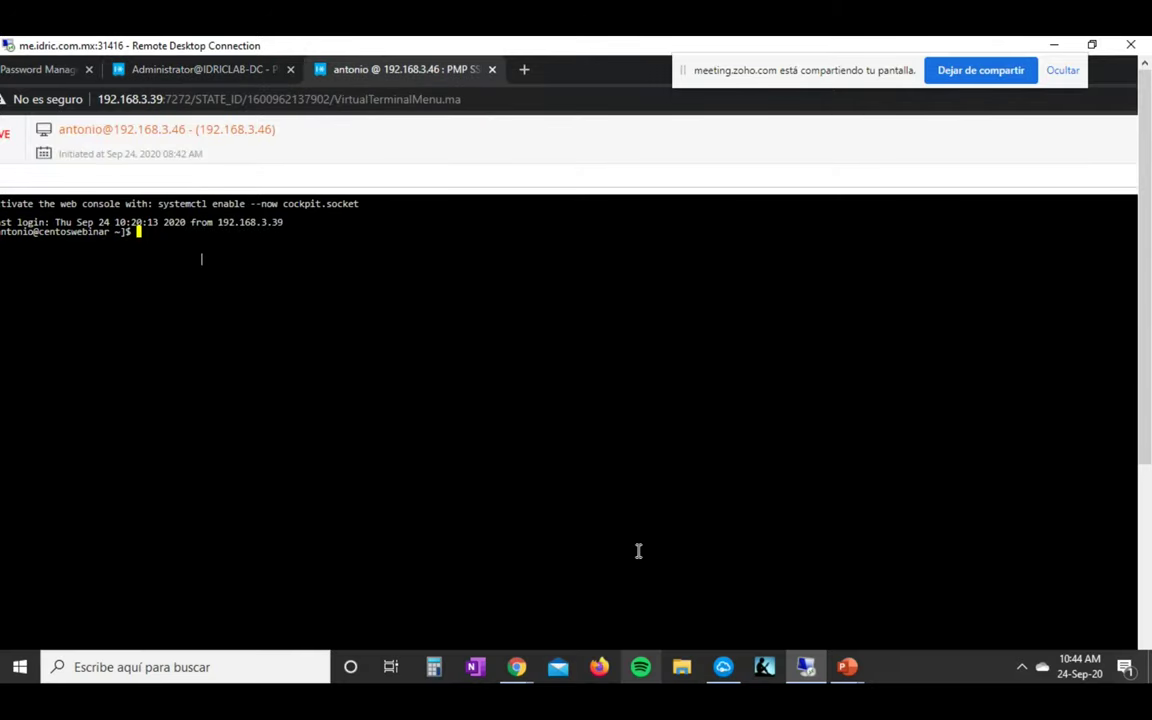
drag(686, 678, 532, 643)
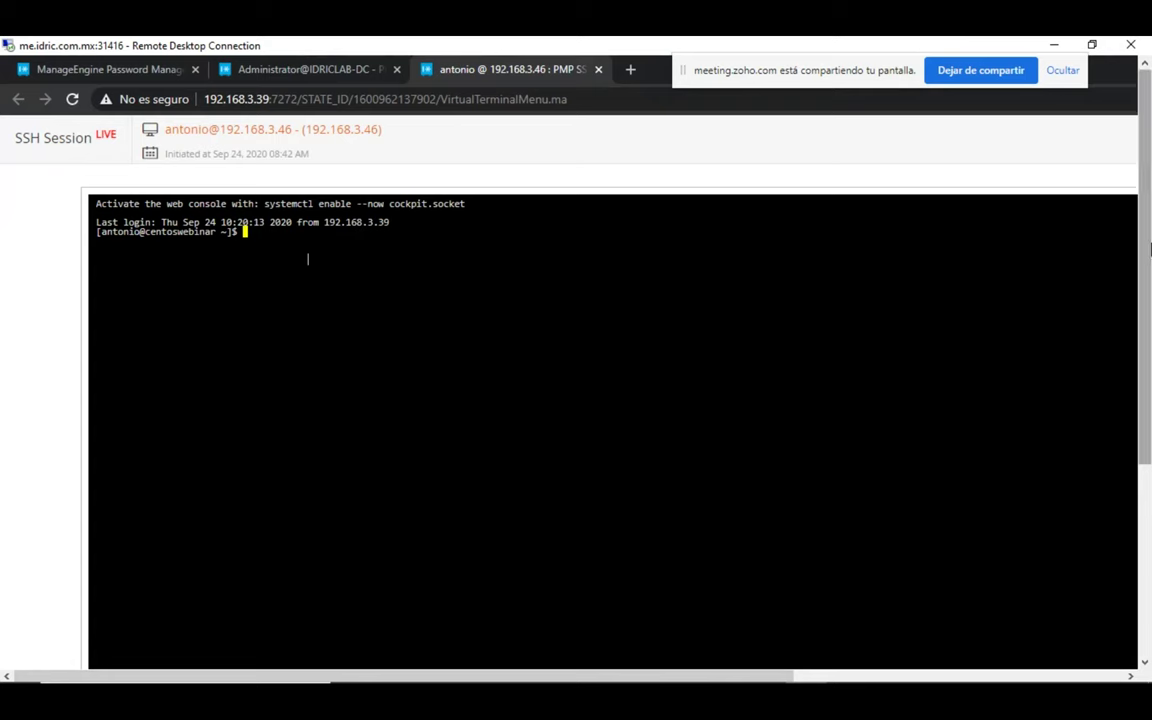
click(320, 70)
click(453, 80)
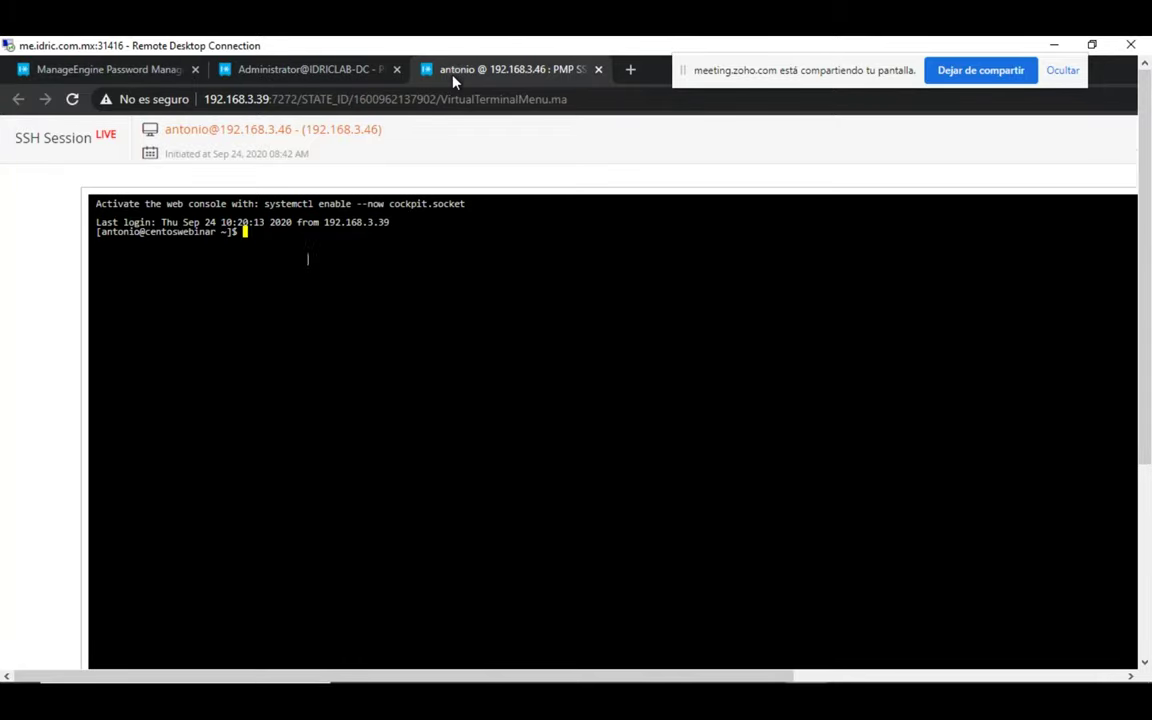
Step: Switch to the running PowerPoint slide show and advance to the "Transformación empresarial" slide
mouse_move(546, 662)
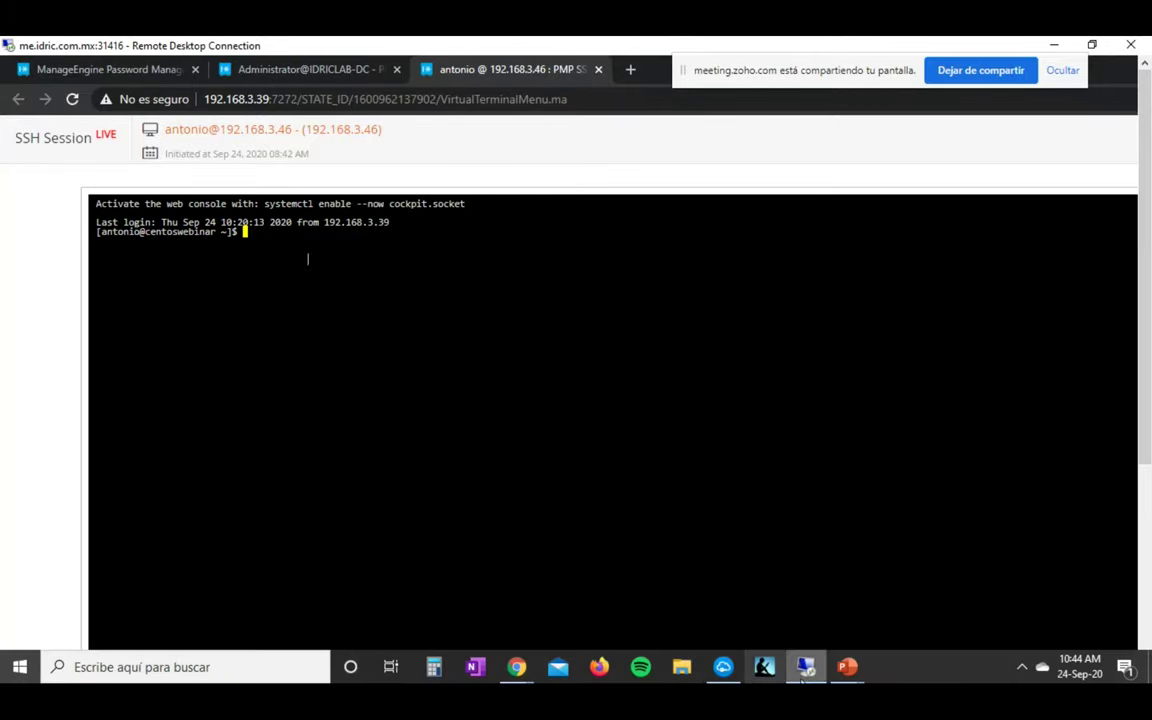
mouse_move(848, 667)
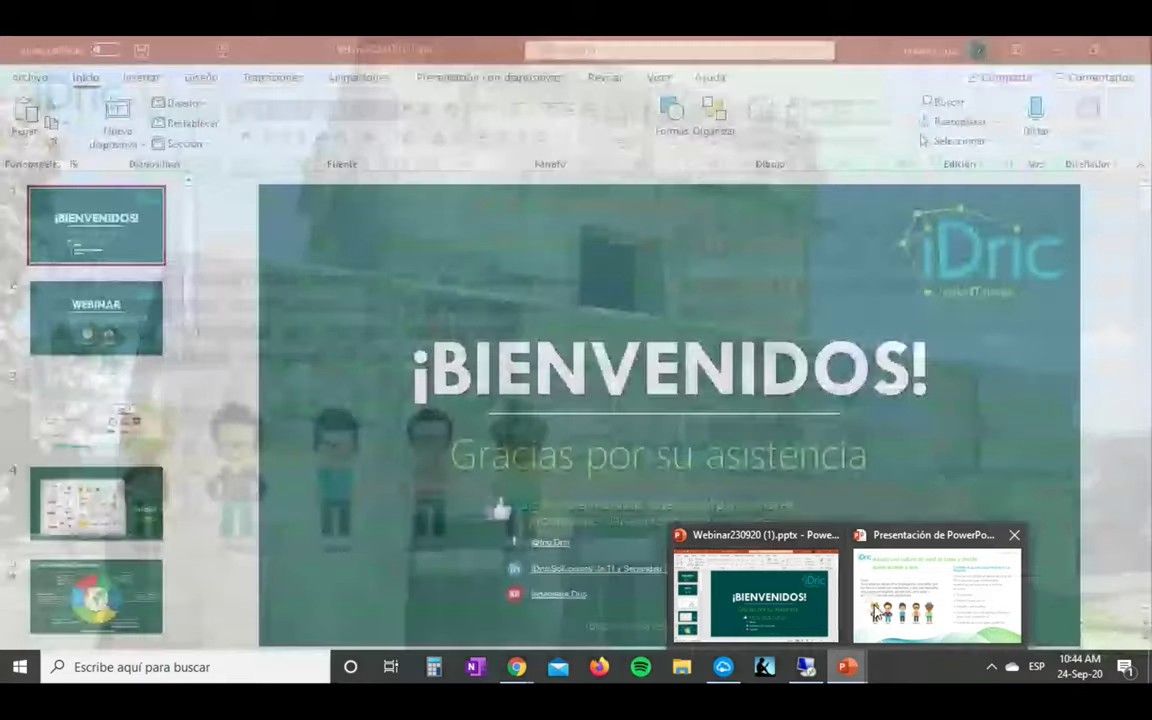
click(874, 613)
click(877, 609)
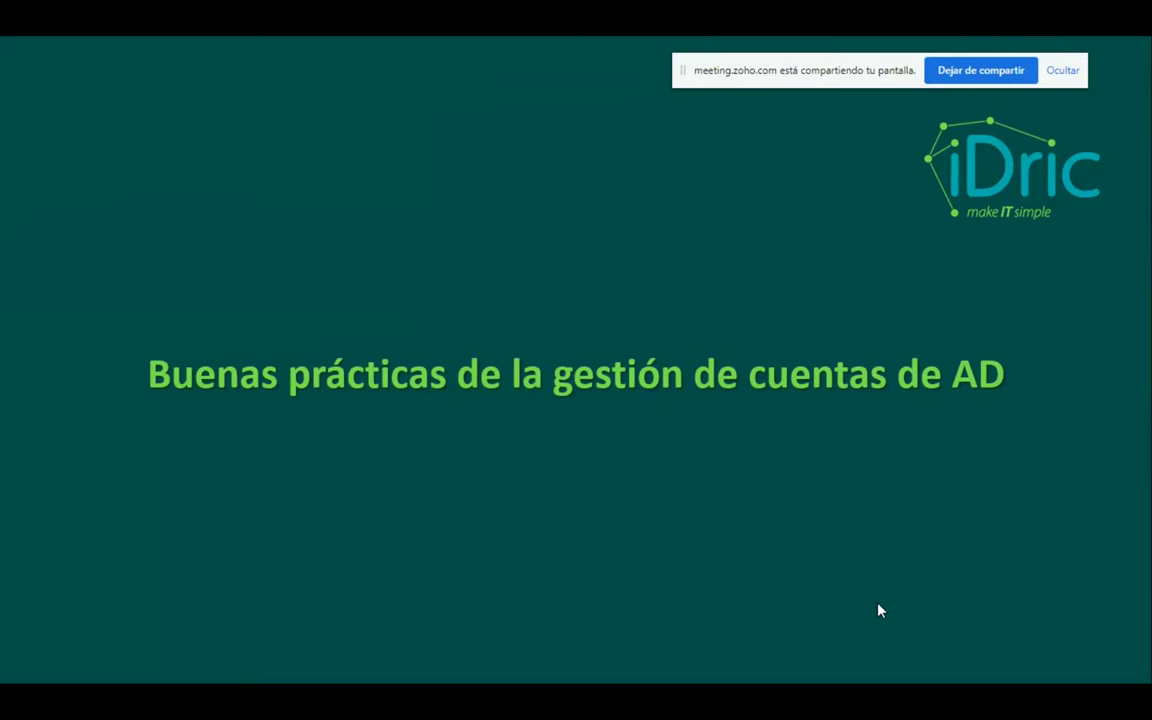
key(Right)
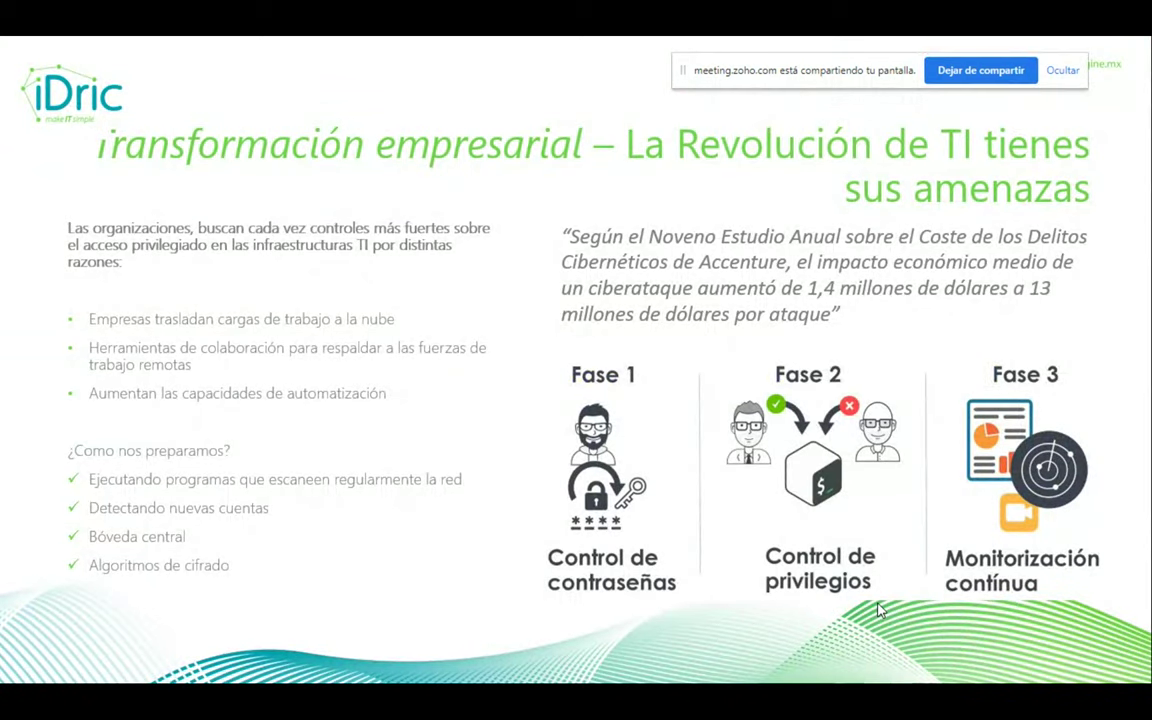